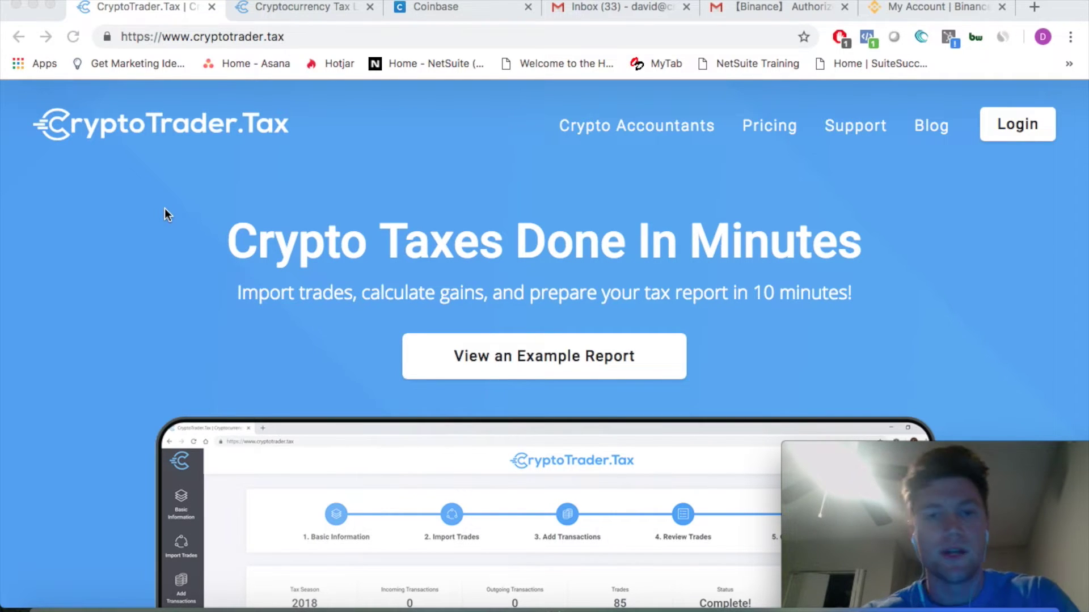
Read the cryptocurrency tax laws blog article, examining its fundamentals and the section on calculating capital gains
click(292, 9)
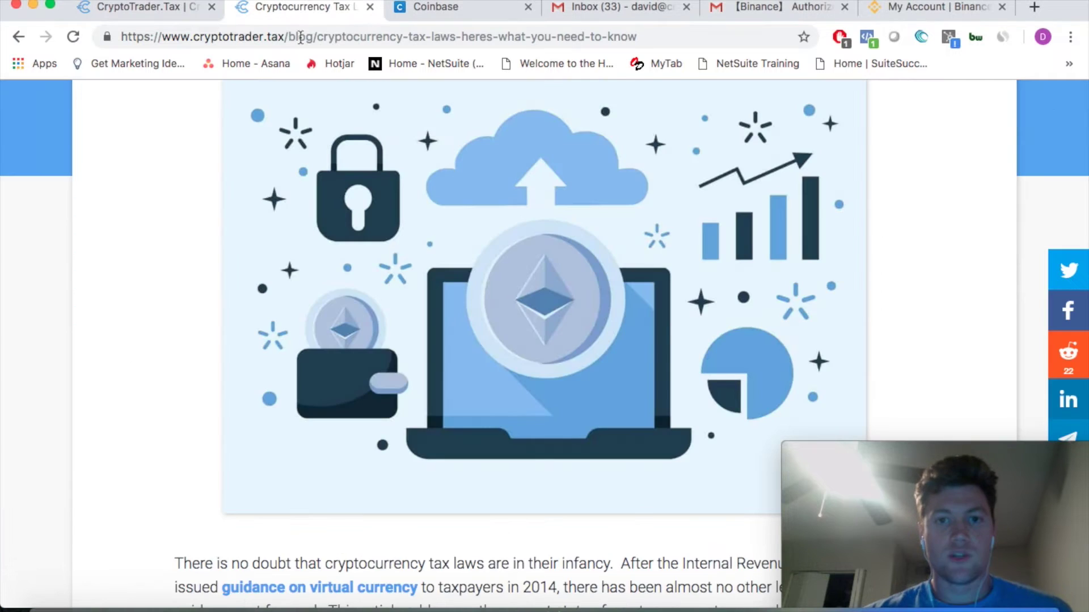
scroll(342, 293, up, 3)
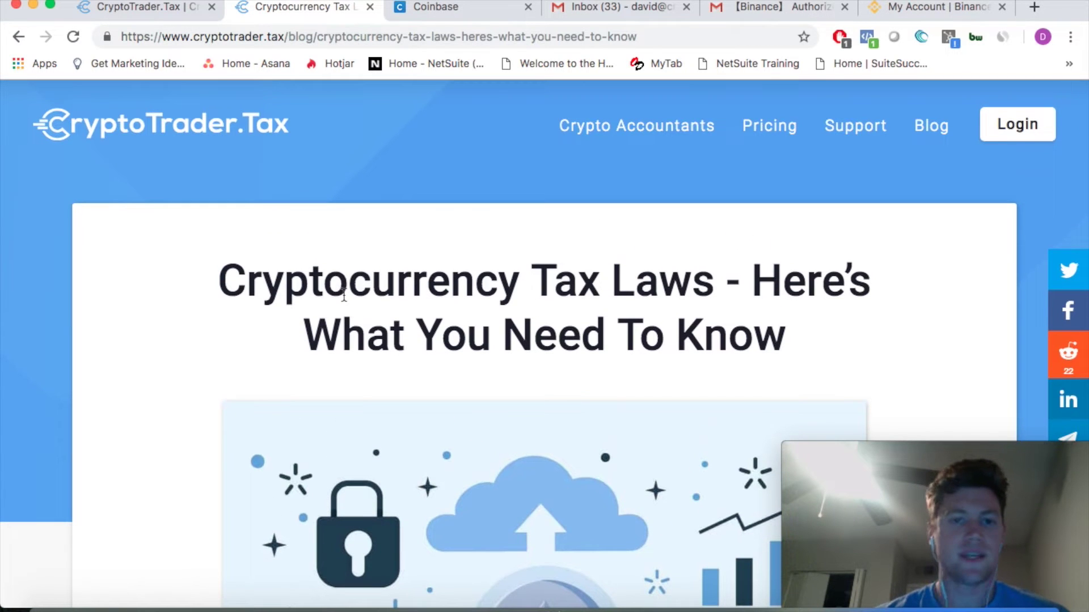
scroll(158, 335, down, 2)
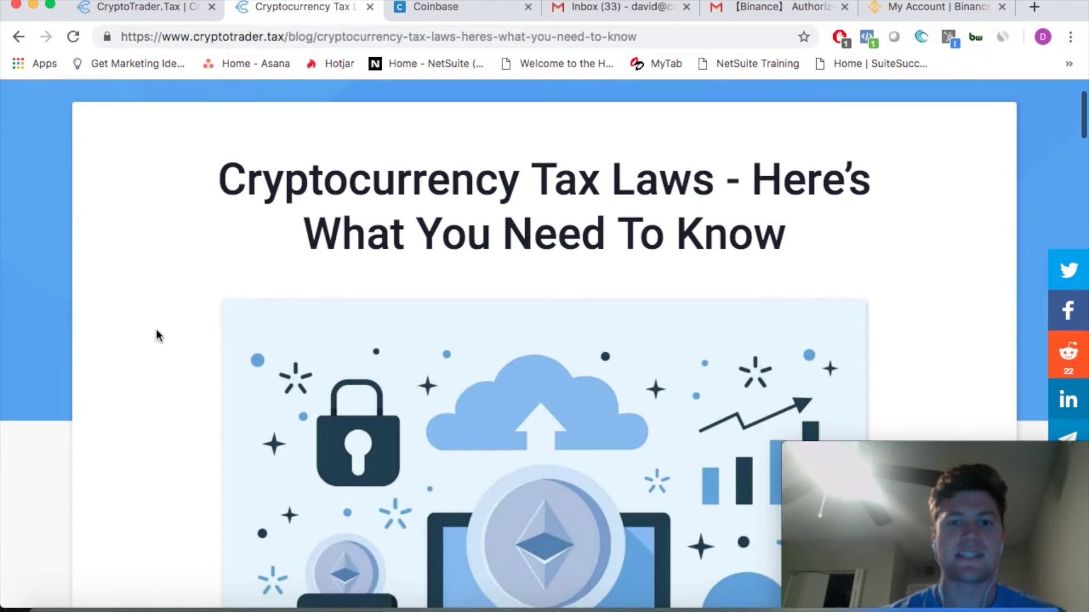
scroll(157, 336, down, 3)
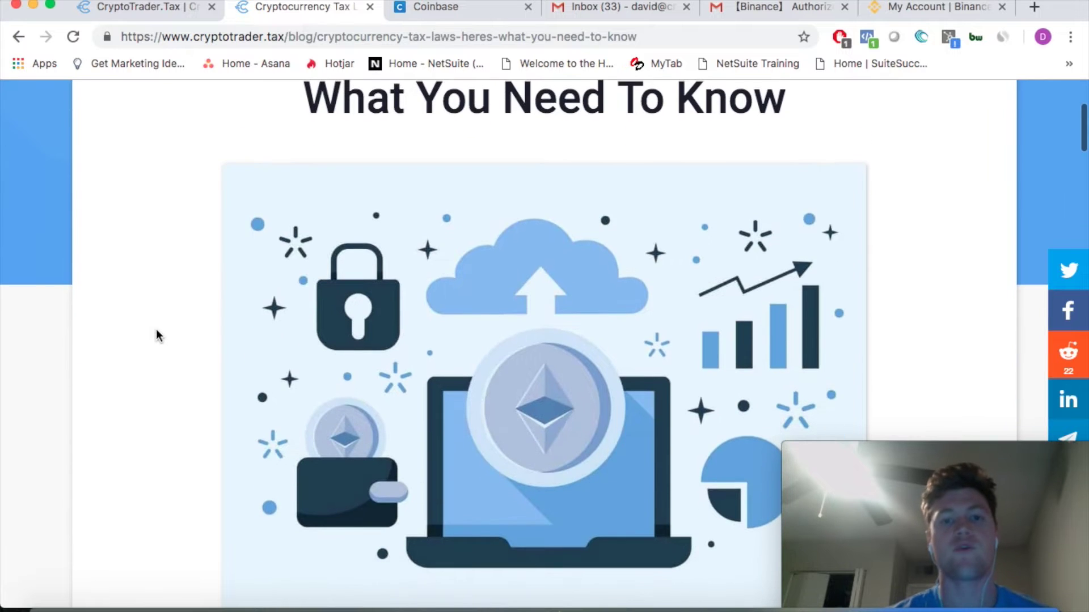
scroll(158, 335, down, 10)
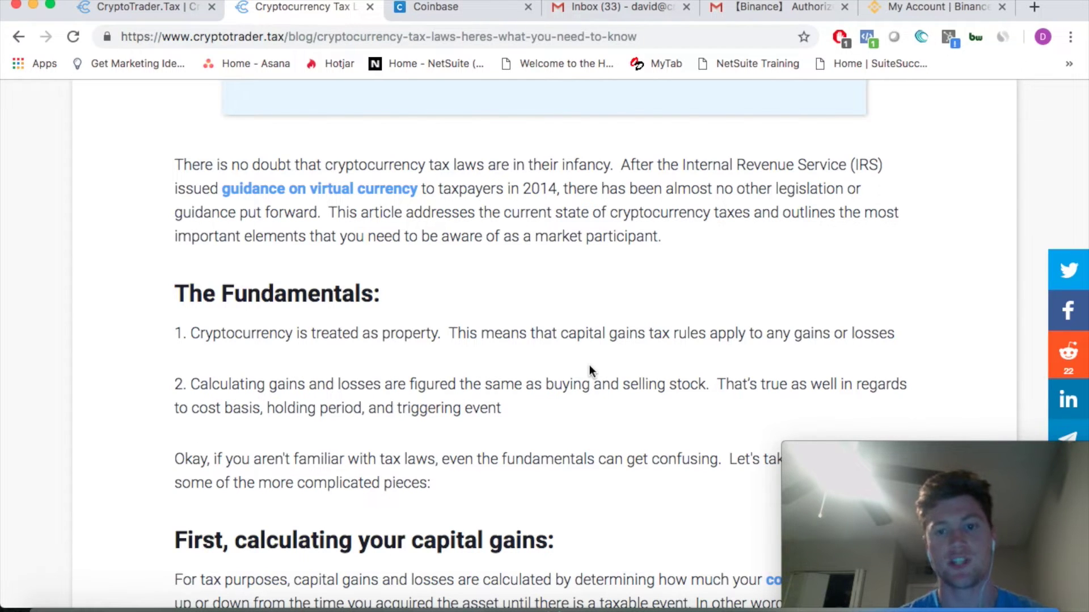
scroll(590, 367, down, 5)
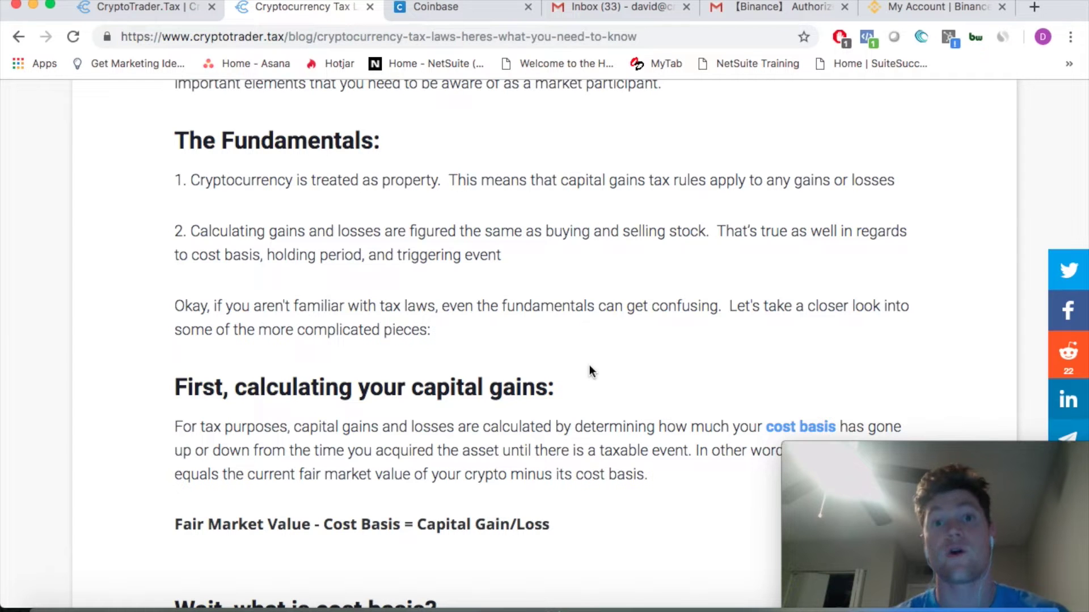
scroll(590, 371, down, 2)
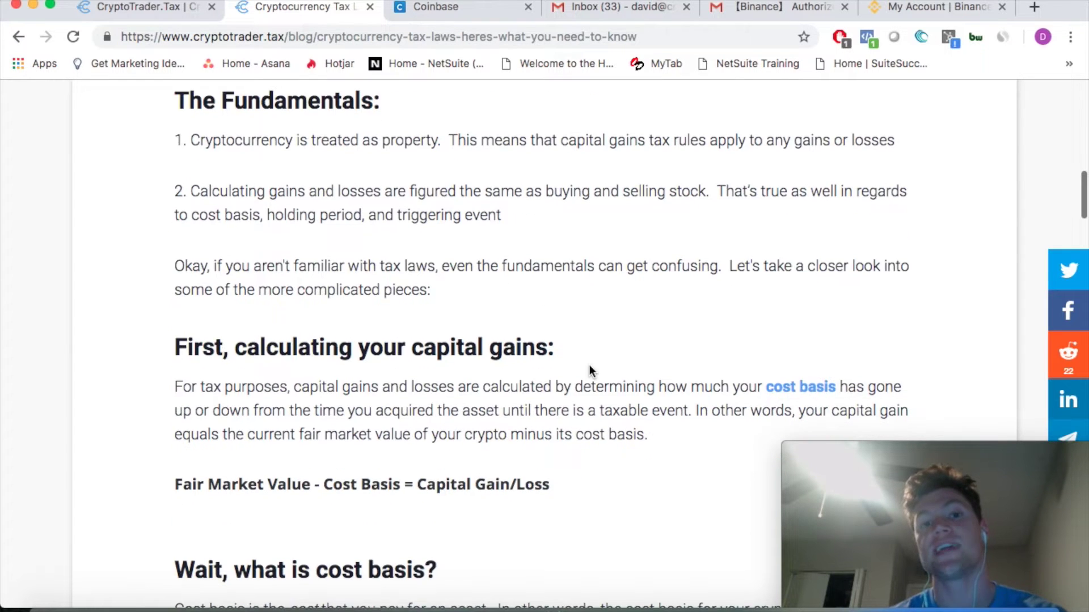
scroll(590, 369, down, 1)
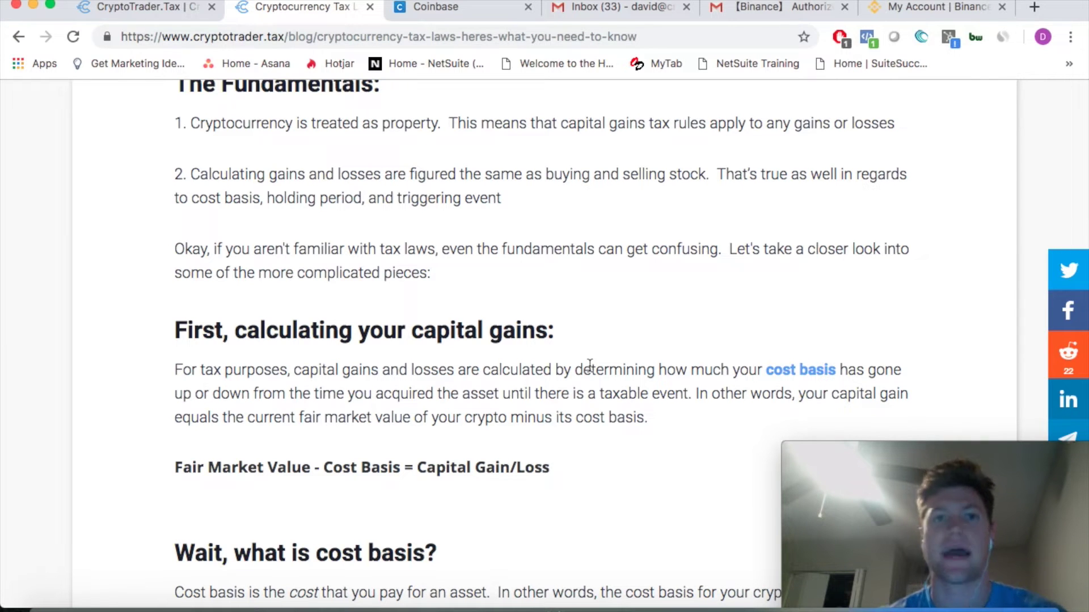
scroll(589, 365, down, 3)
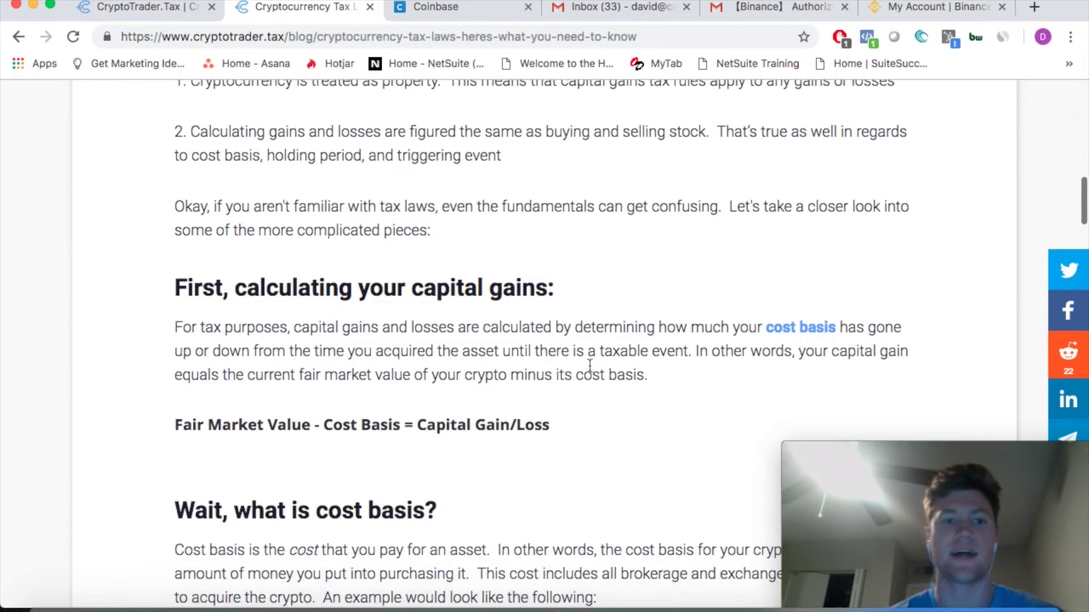
drag(587, 391, 247, 296)
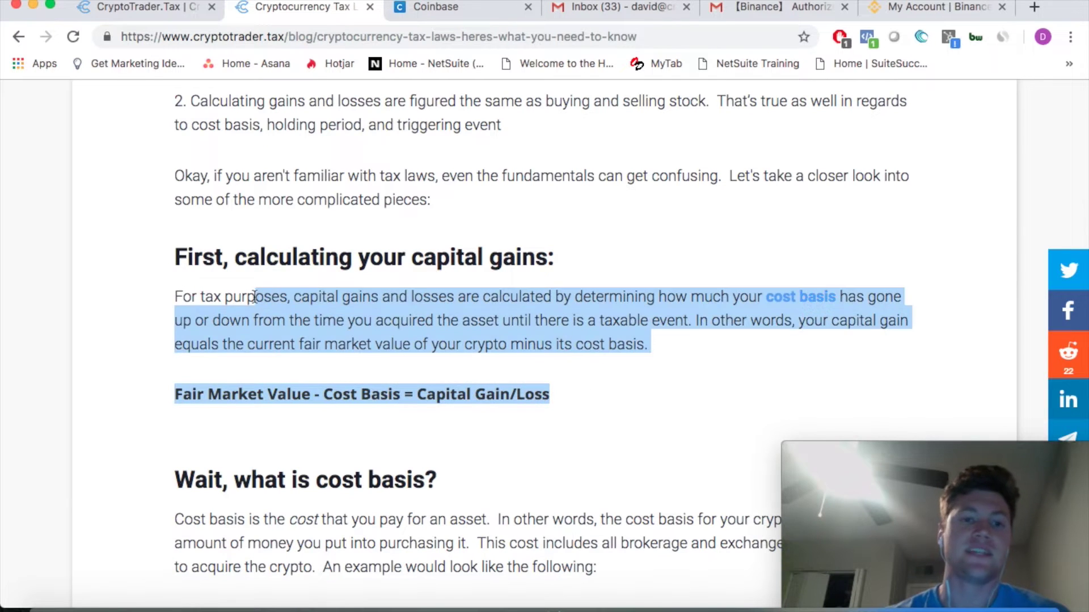
click(563, 392)
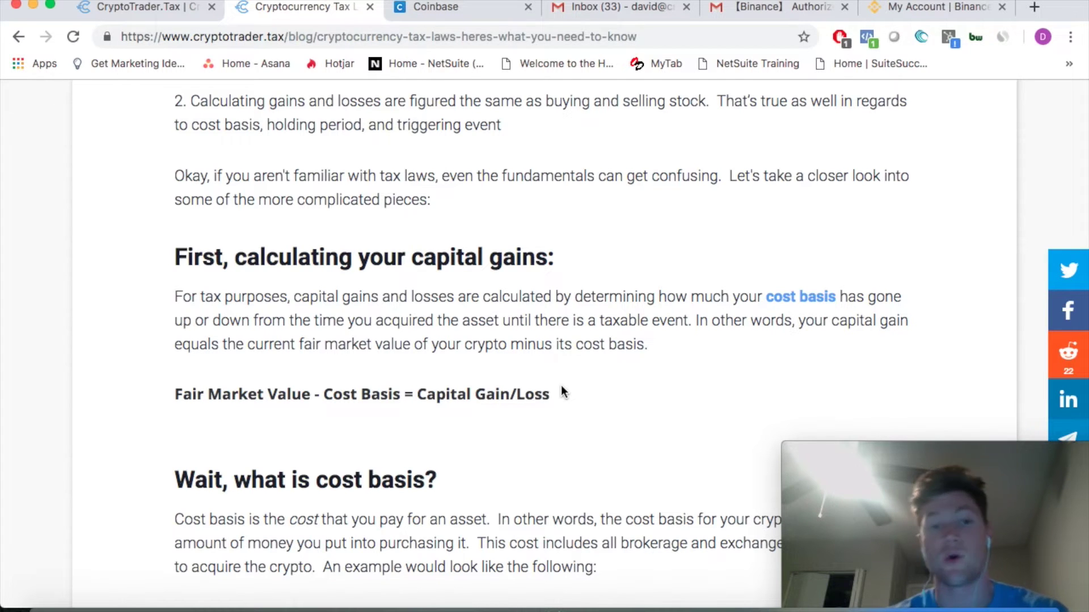
scroll(562, 390, down, 2)
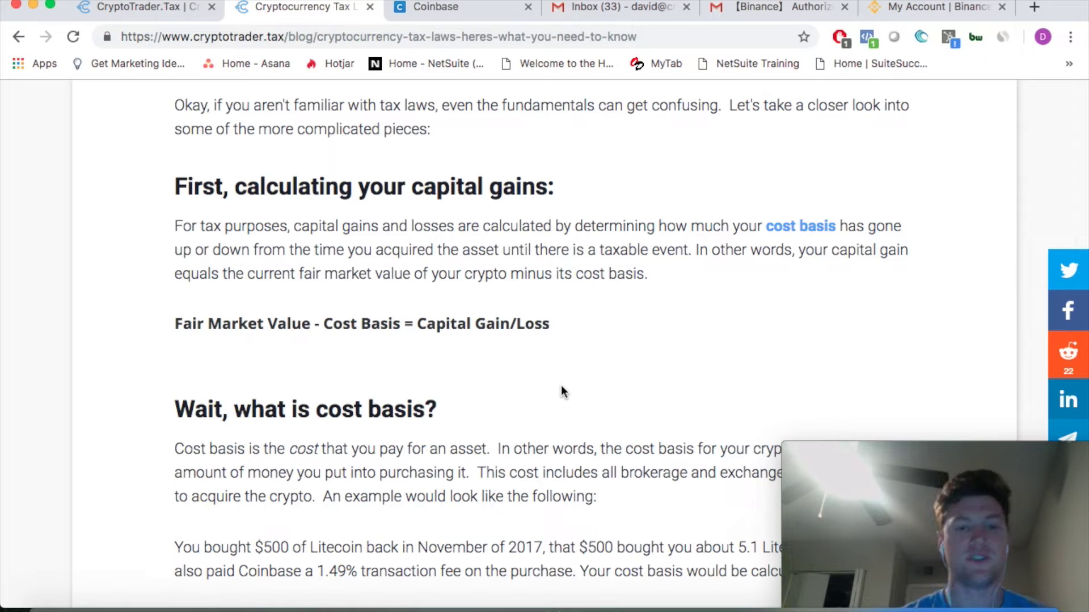
scroll(561, 386, up, 15)
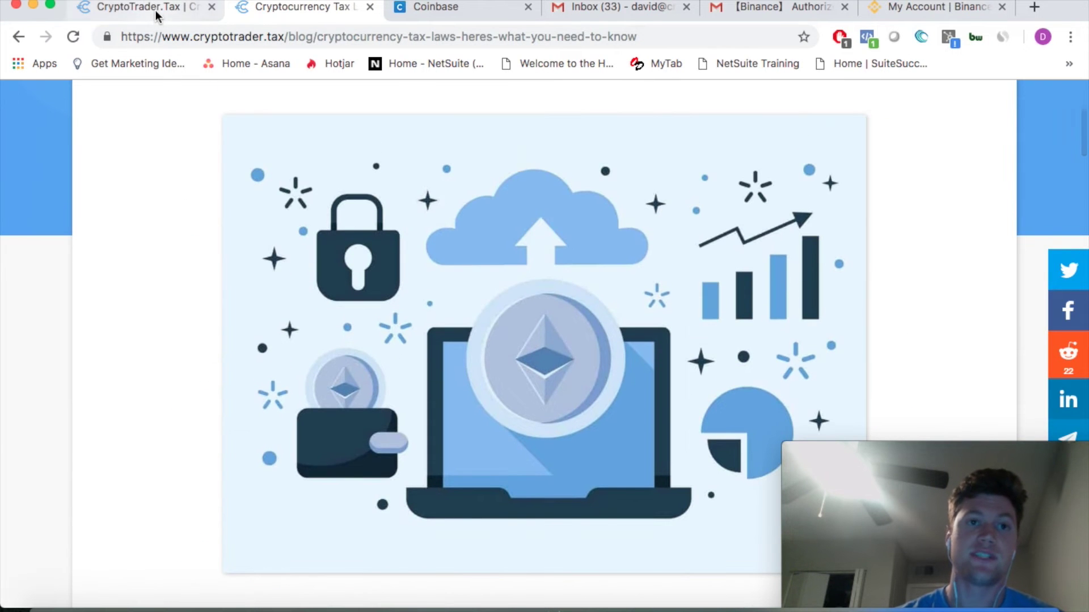
Return to the CryptoTrader.Tax home page and sign in to the account with the prefilled credentials
click(155, 9)
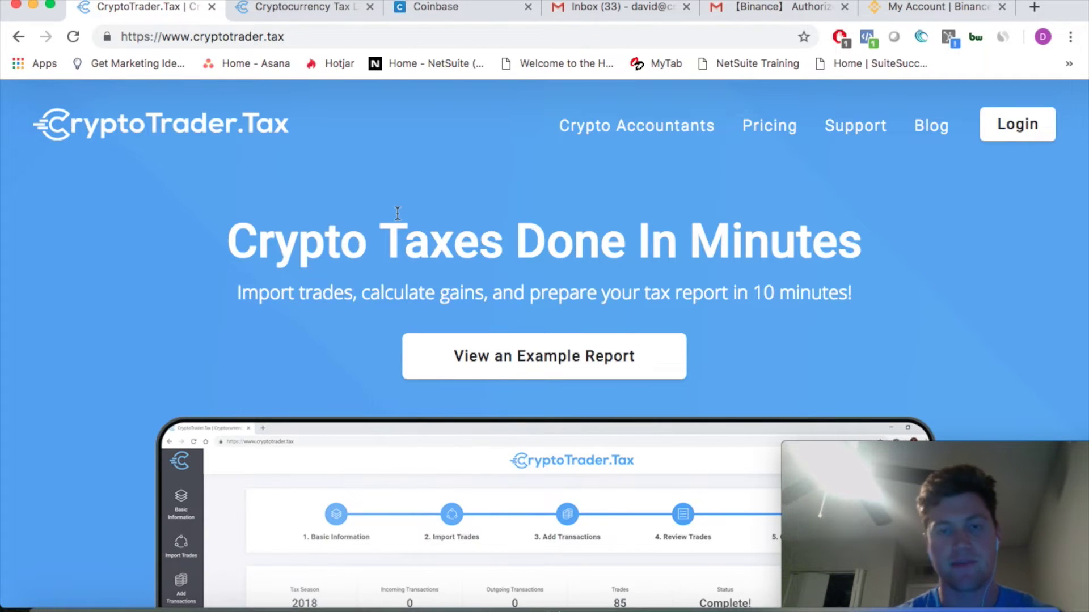
click(1019, 138)
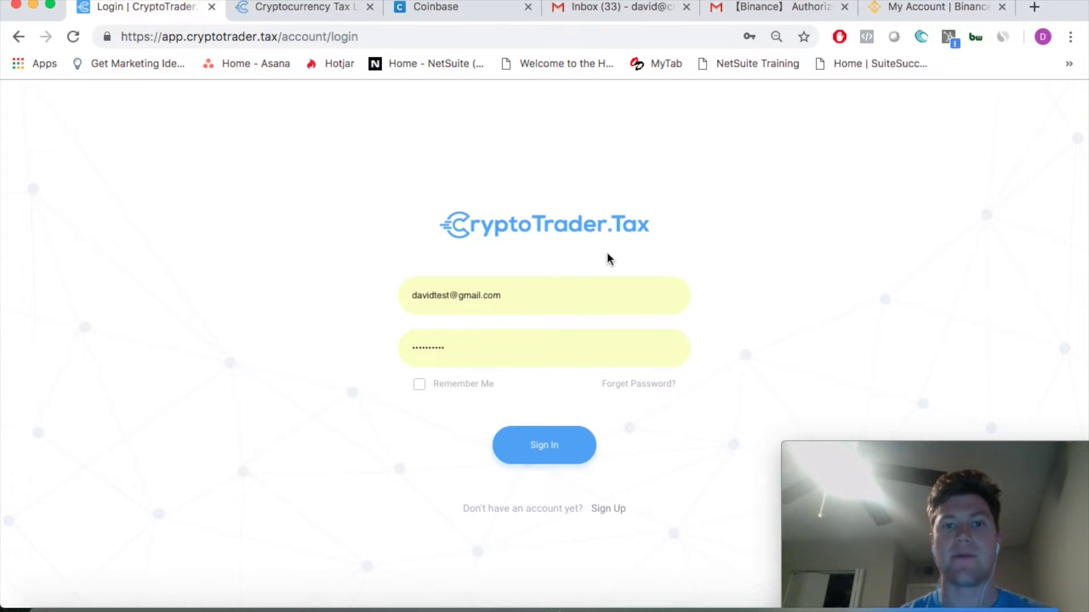
click(565, 448)
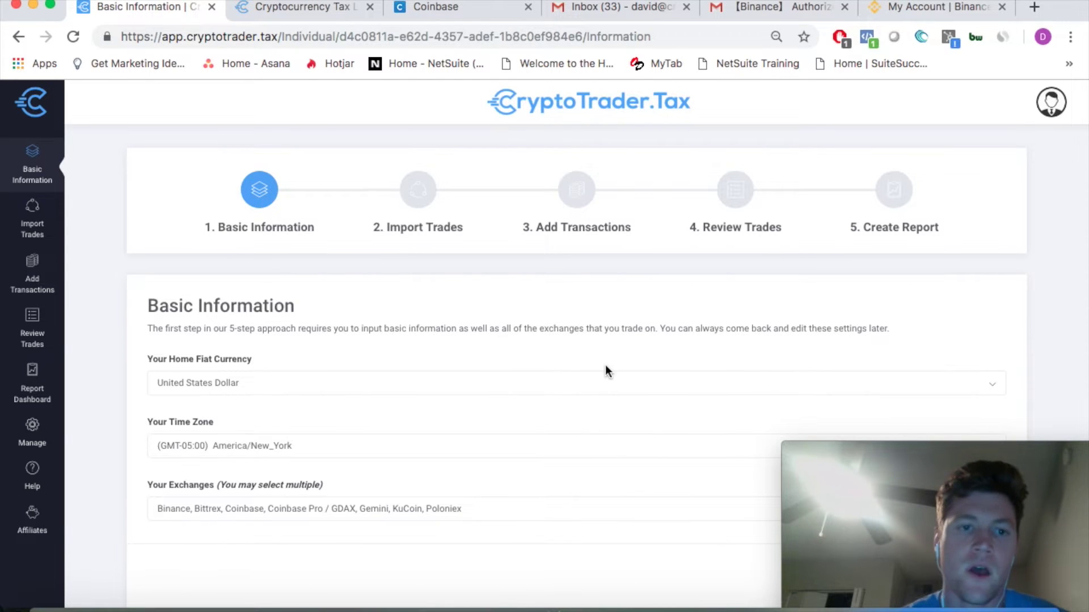
Set the time zone in the basic information to (GMT-06:00) America/Chicago
scroll(604, 369, down, 3)
click(312, 363)
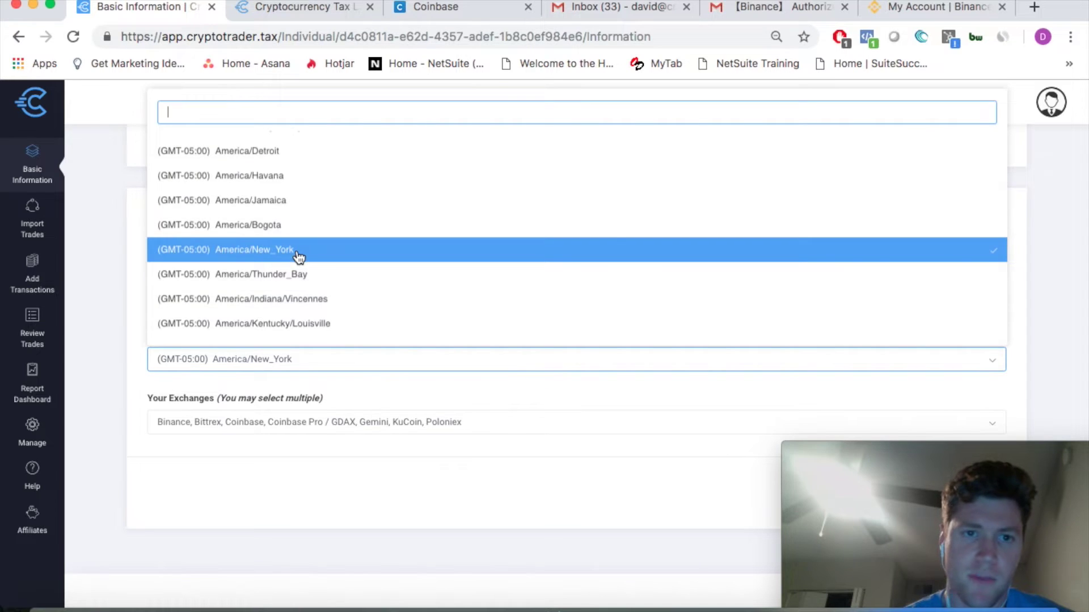
click(298, 256)
click(293, 367)
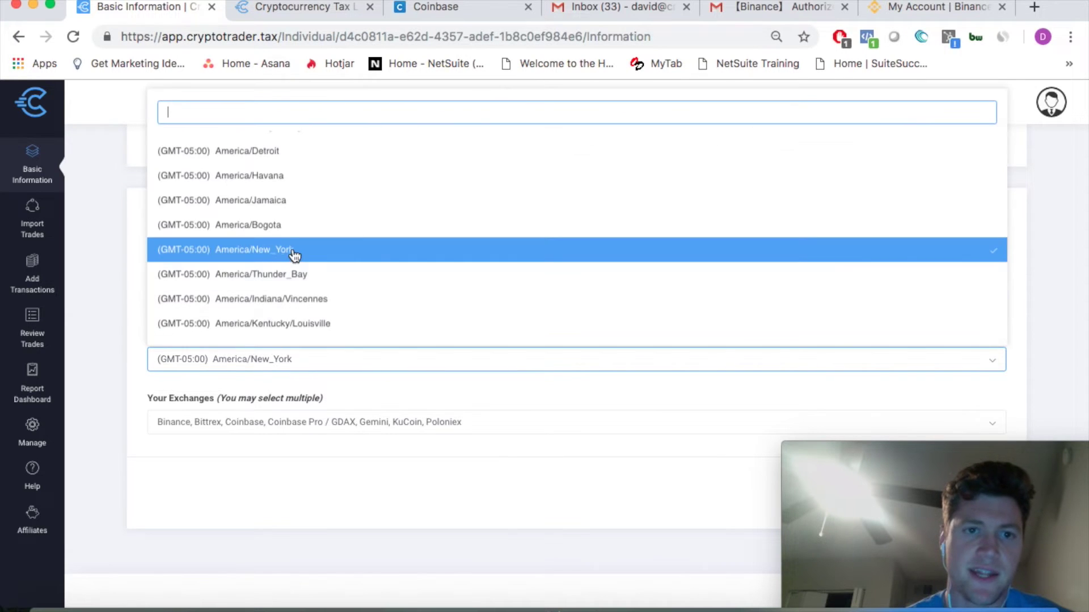
text(chica)
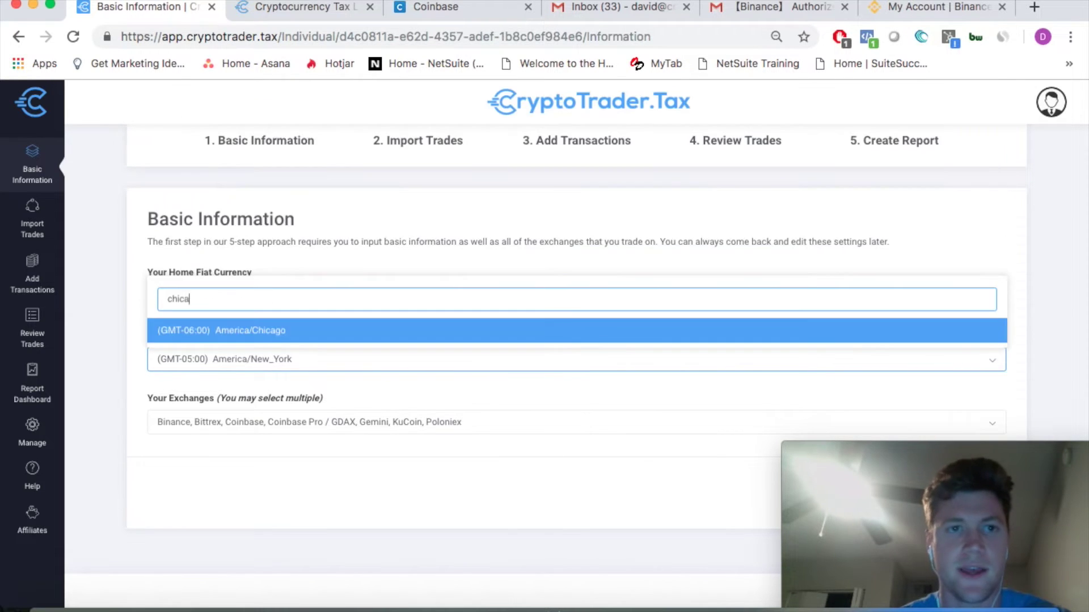
click(237, 336)
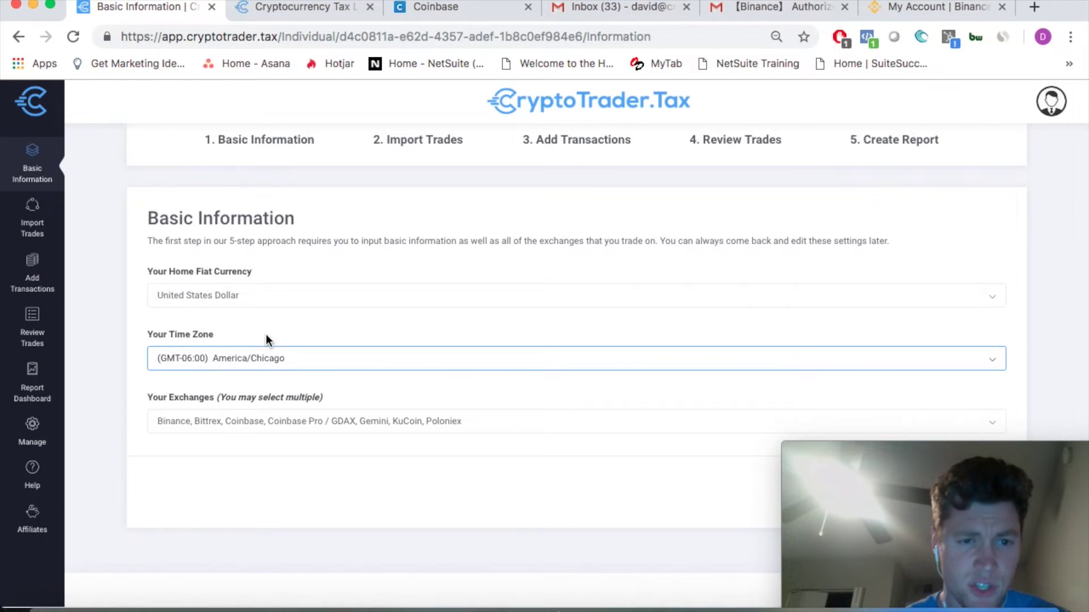
click(137, 348)
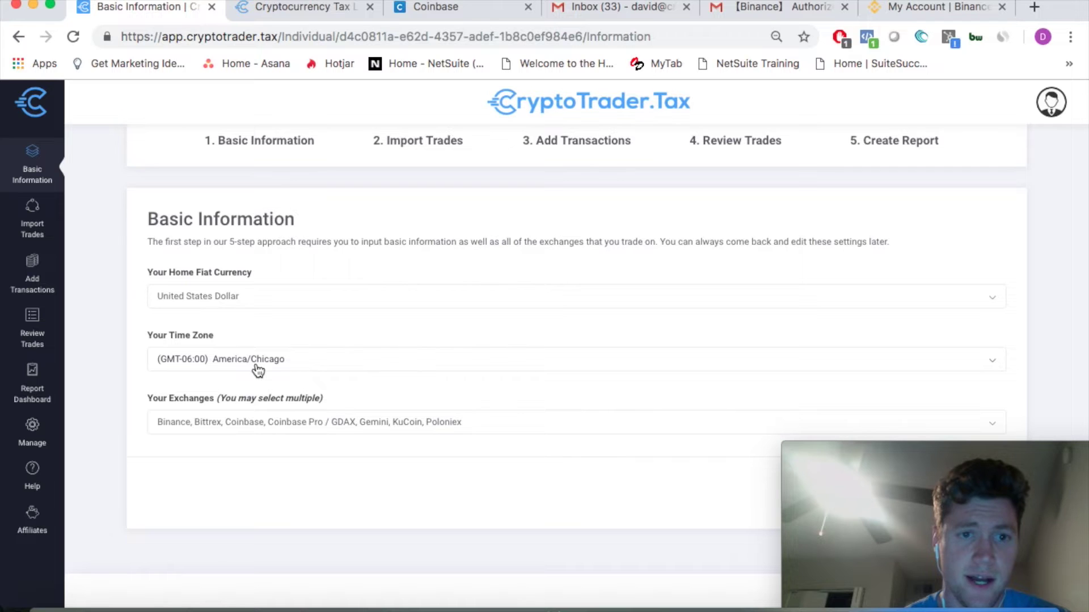
Deselect Binance, Bittrex, Coinbase, Coinbase Pro / GDAX, Gemini, KuCoin and Poloniex from the account's exchanges
click(336, 431)
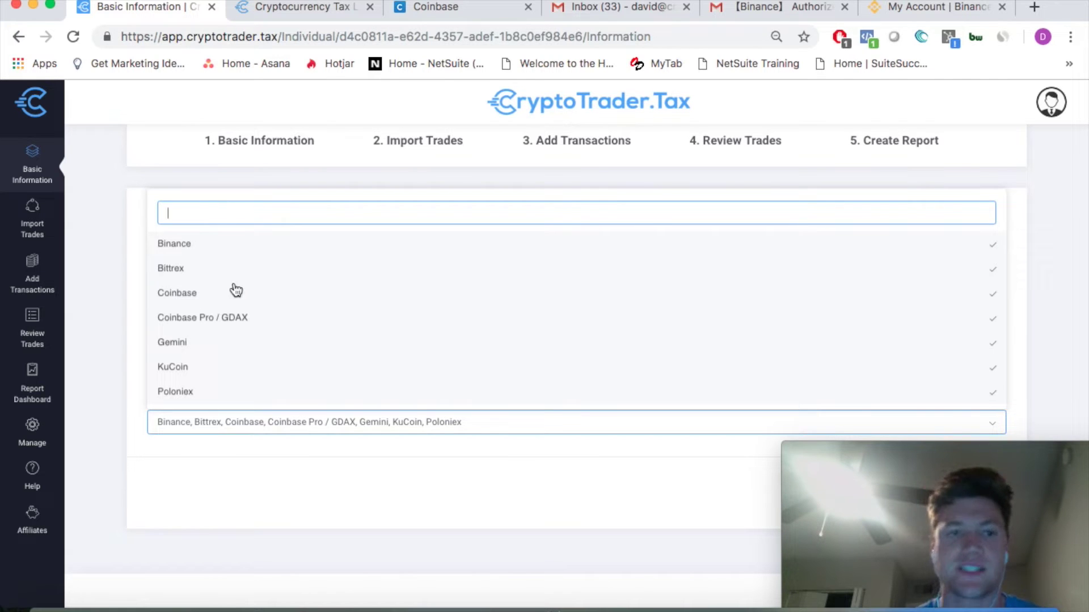
click(212, 253)
click(198, 273)
click(200, 292)
click(198, 319)
click(189, 344)
click(189, 368)
click(187, 394)
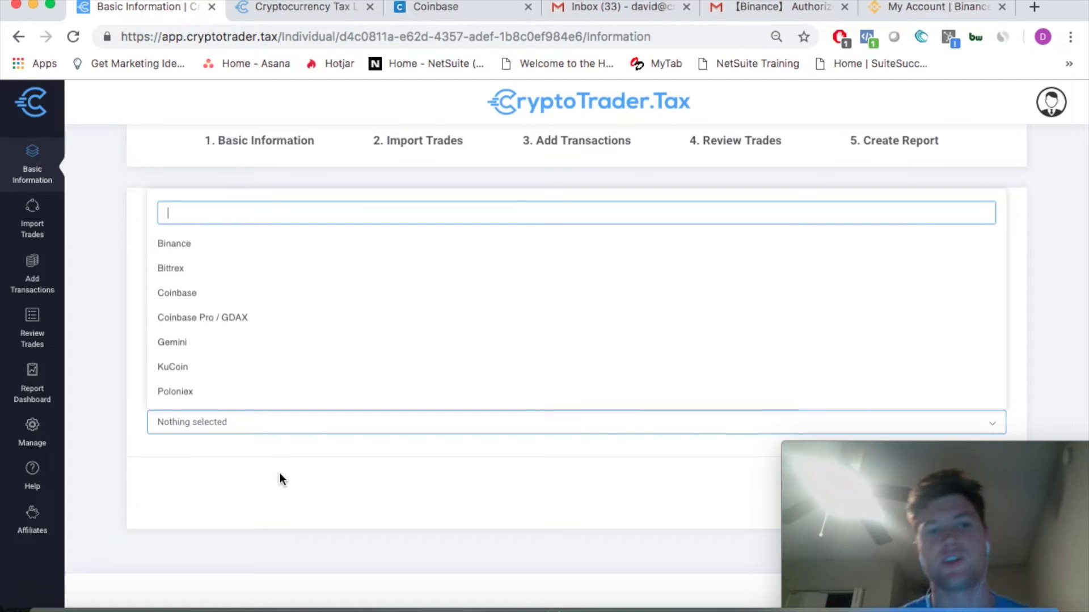
Select Binance and Coinbase as the exchanges, and save the basic information to continue to the trade import step
click(202, 253)
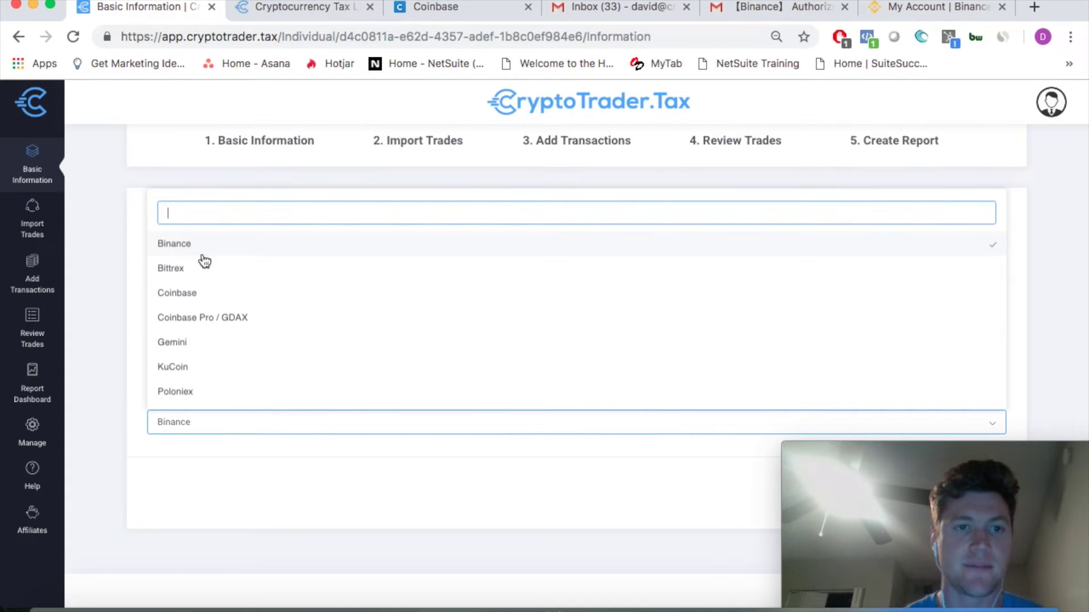
click(197, 299)
click(230, 489)
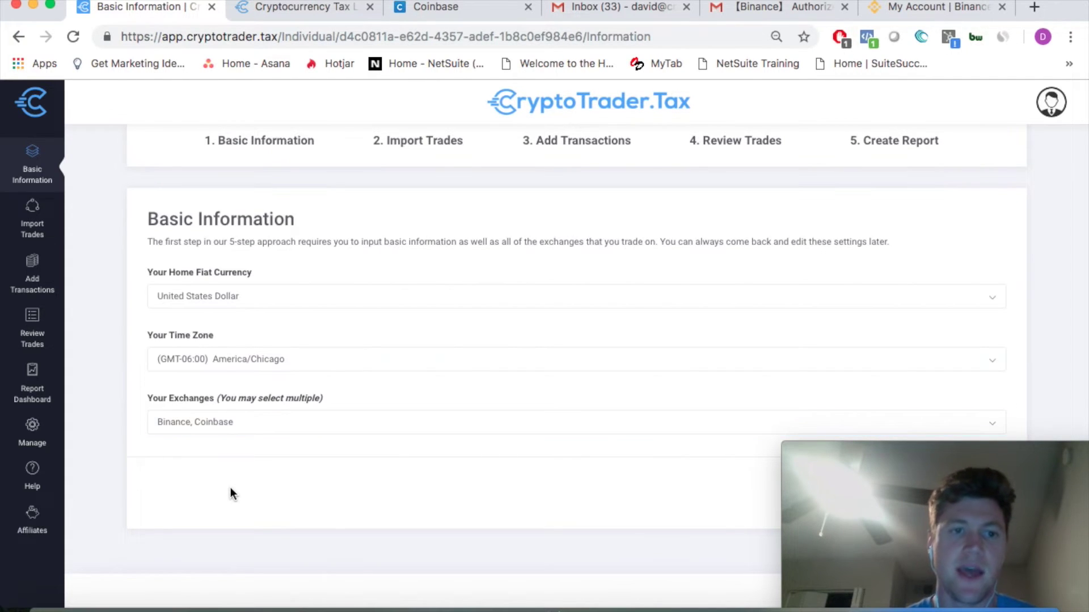
mouse_move(887, 442)
drag(916, 450, 851, 16)
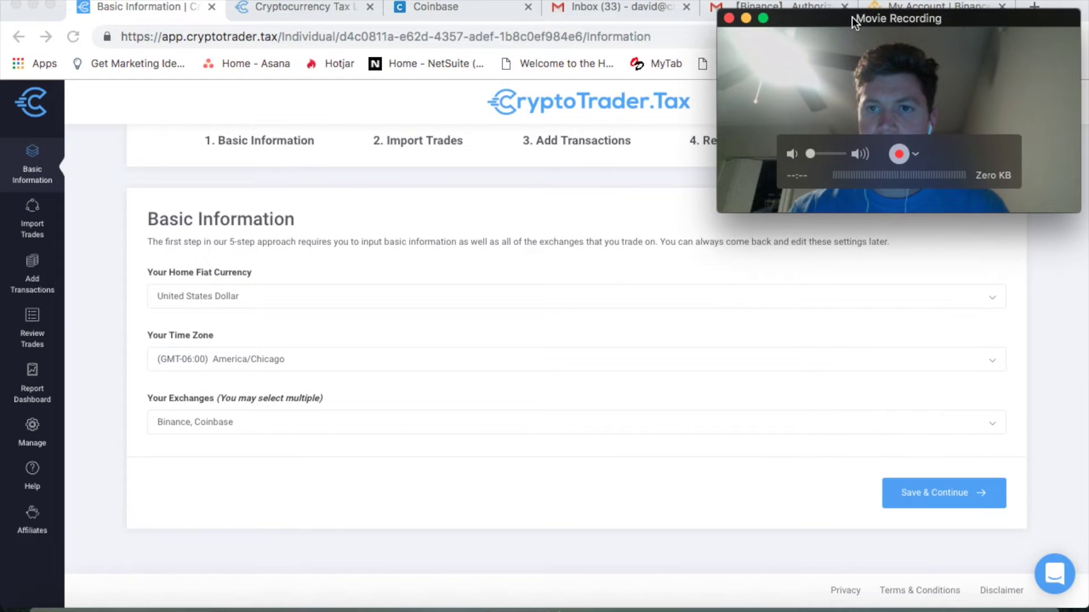
click(930, 498)
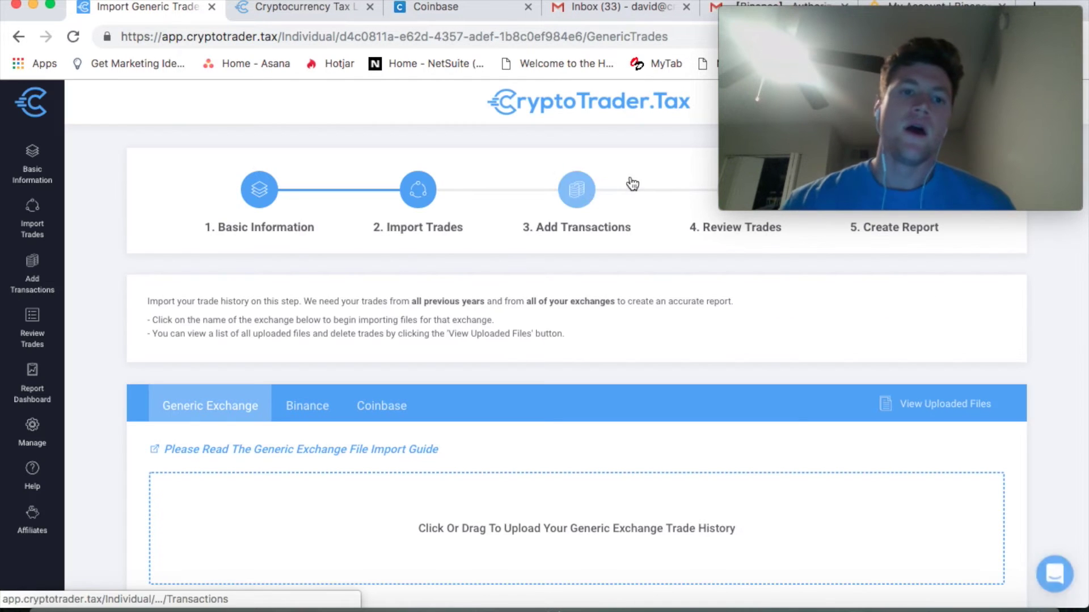
Examine the trade import instructions about which years and exchanges are required, and the upload area for each exchange
mouse_move(843, 49)
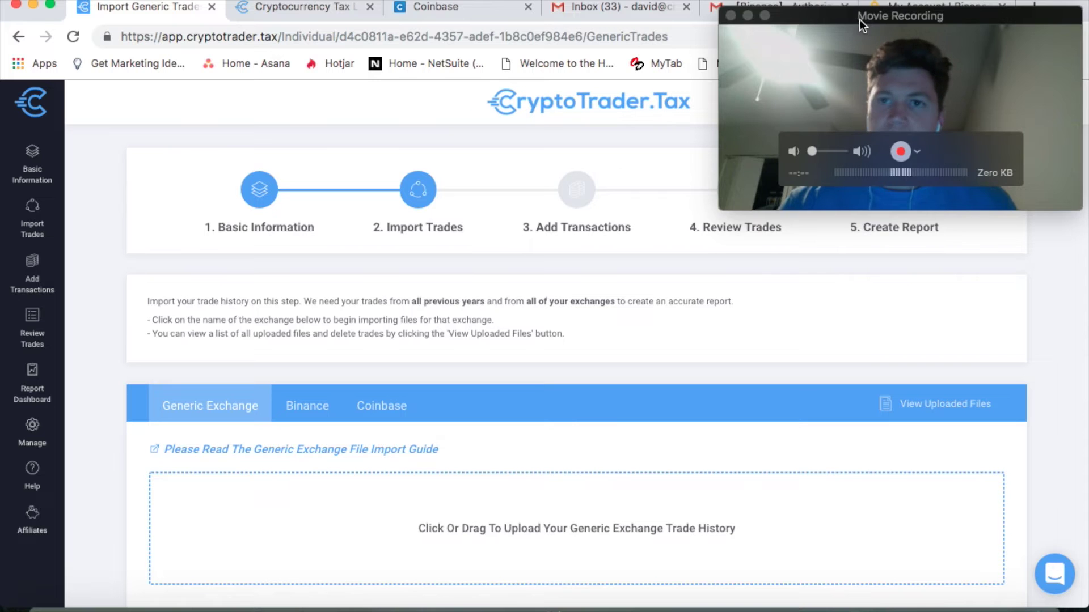
drag(857, 18, 914, 465)
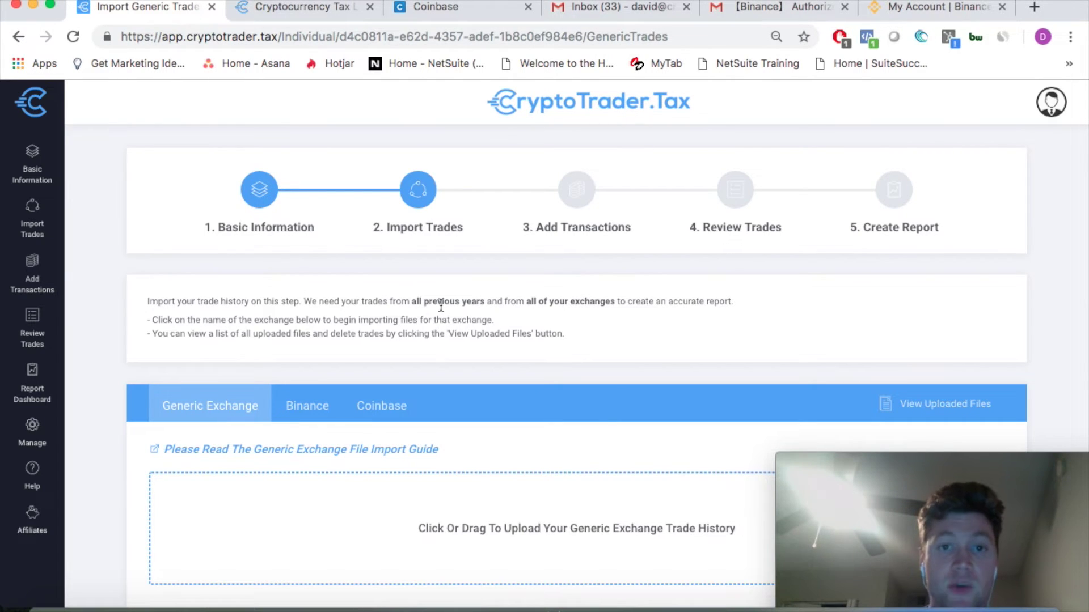
drag(411, 301, 722, 313)
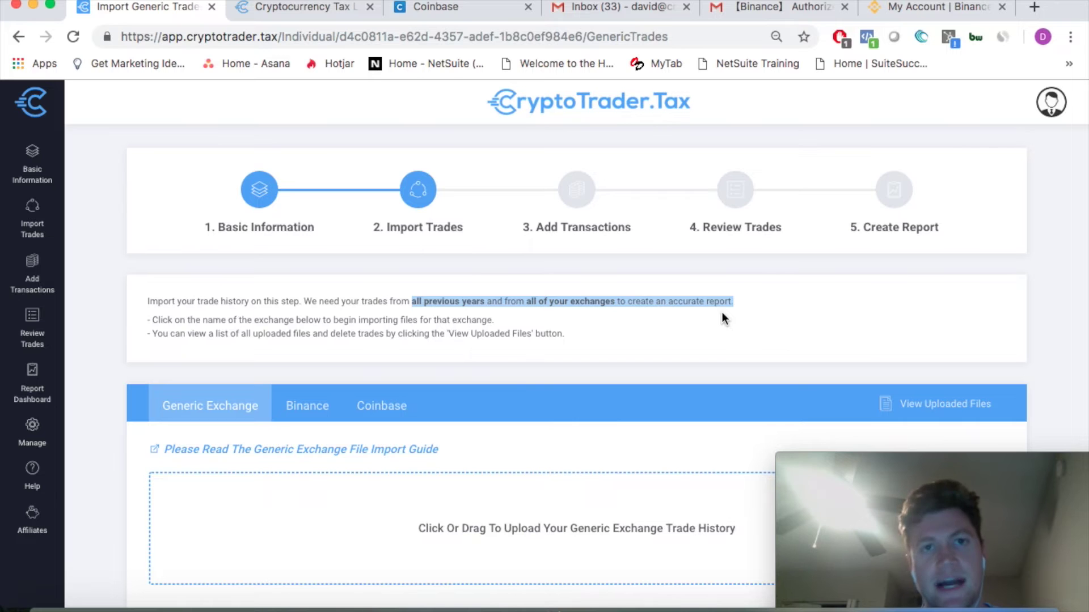
click(774, 313)
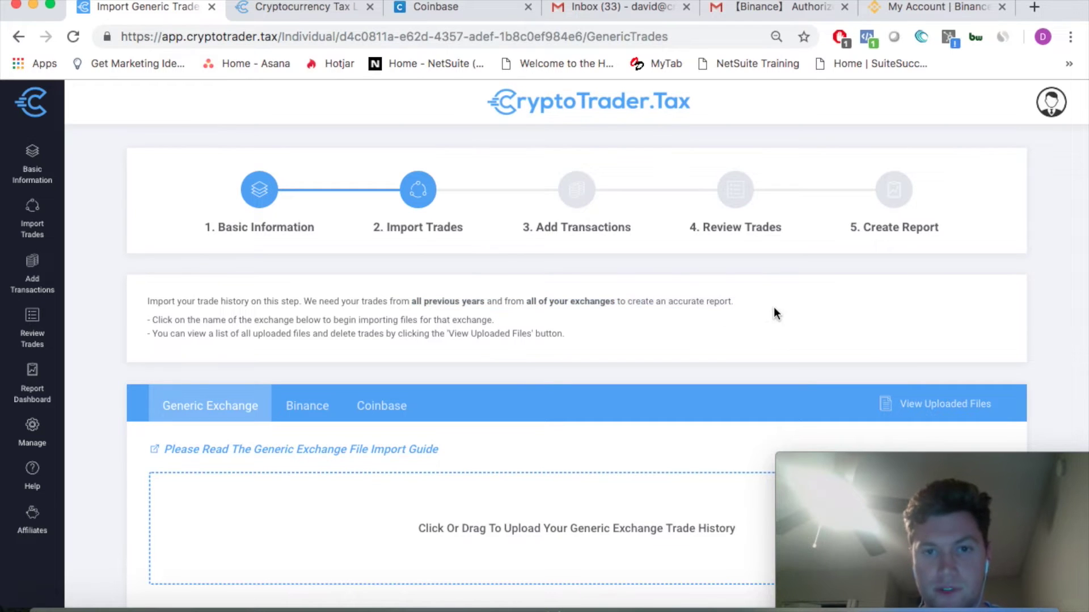
drag(528, 301, 611, 301)
click(819, 307)
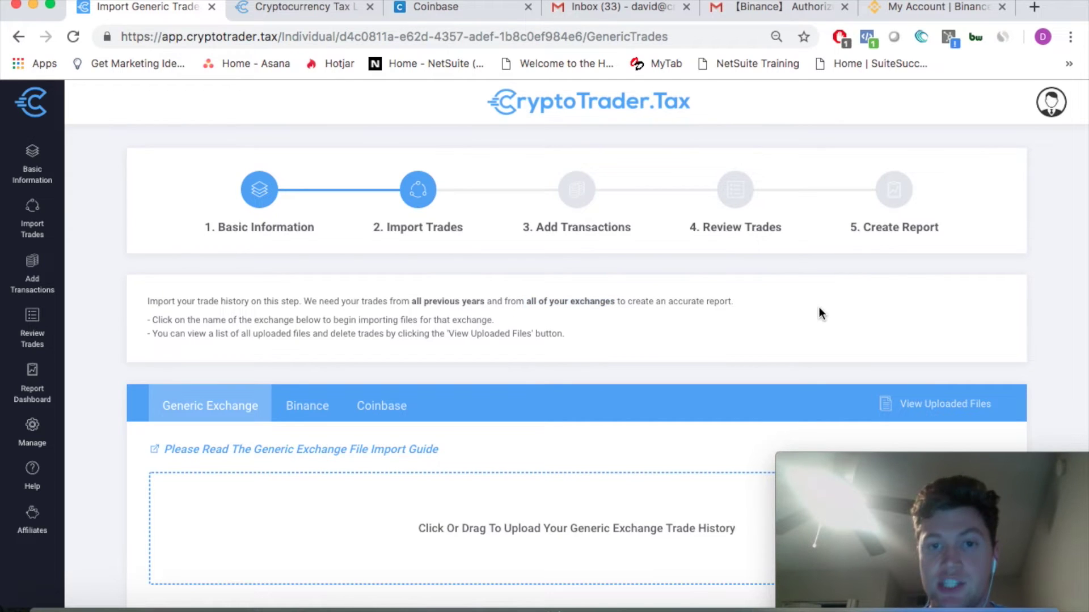
scroll(819, 307, down, 3)
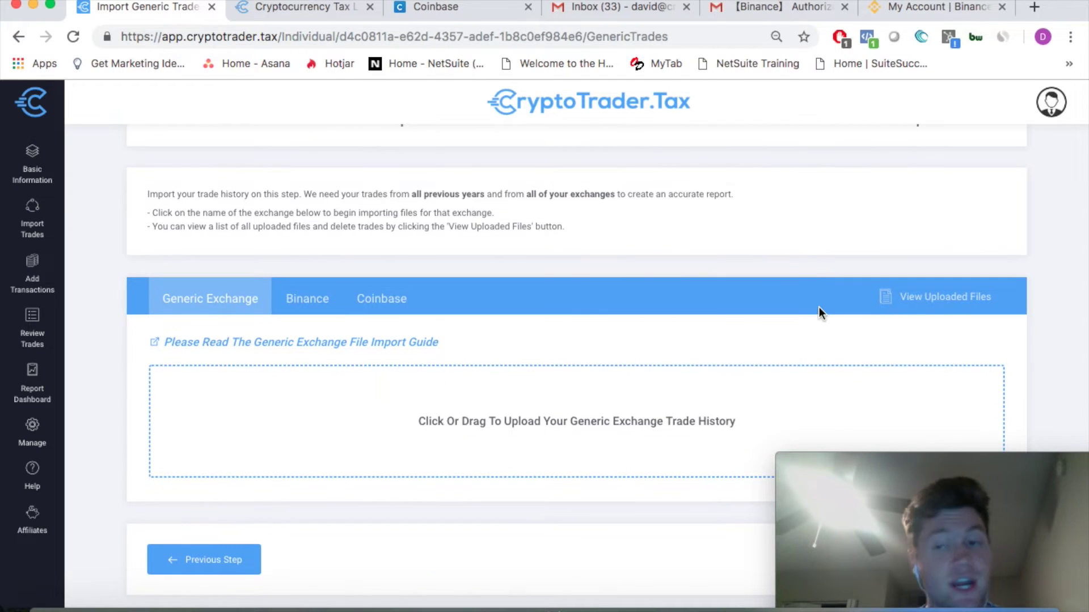
scroll(634, 320, up, 2)
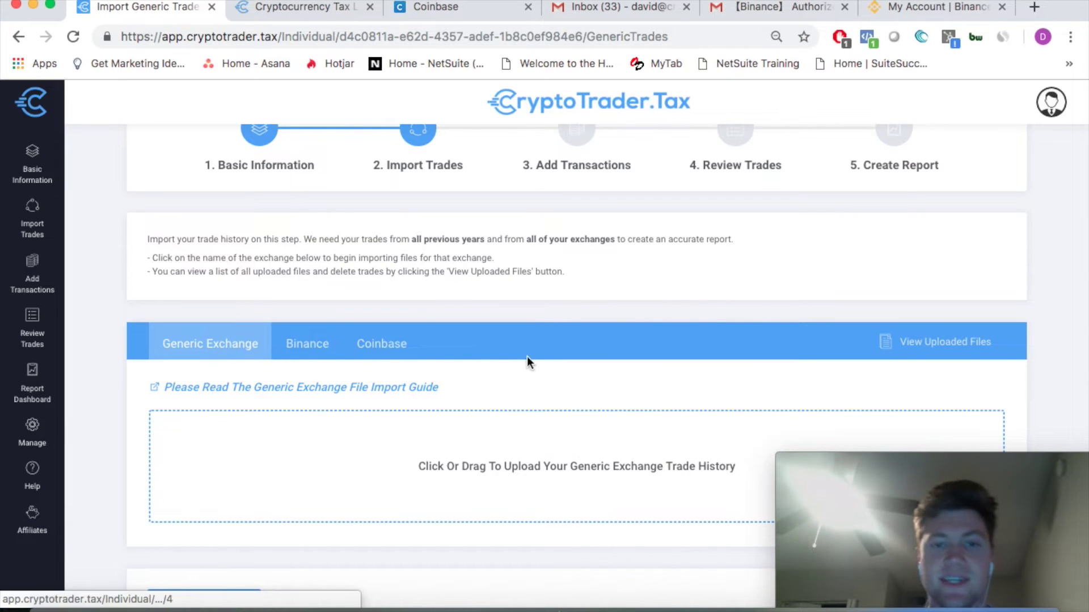
scroll(545, 361, down, 2)
scroll(547, 367, up, 2)
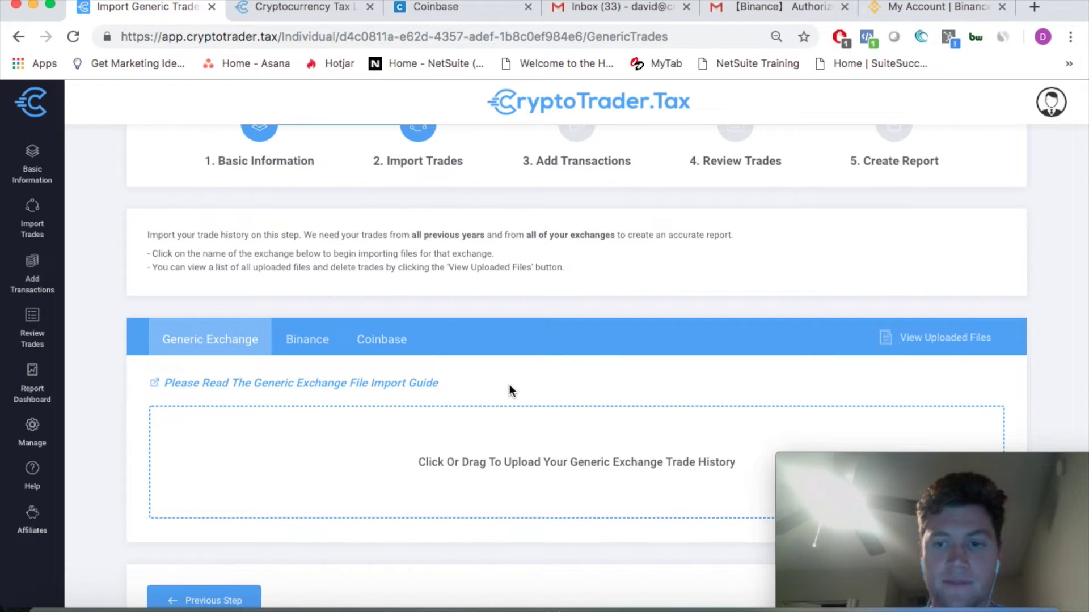
Show the Binance import options on the trade import step and open the Binance file import guide
click(307, 341)
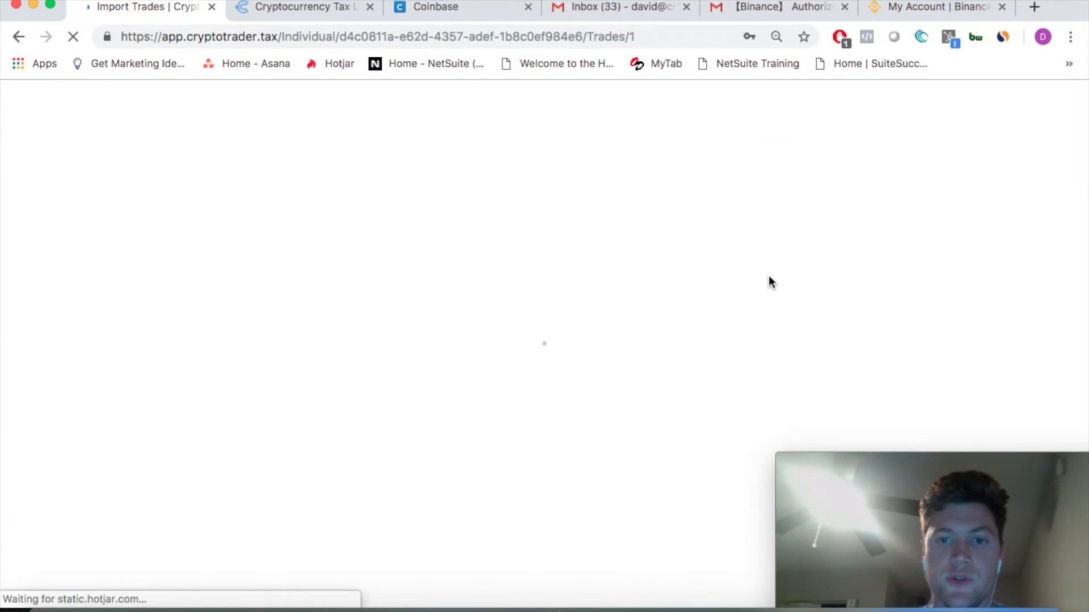
scroll(661, 371, down, 6)
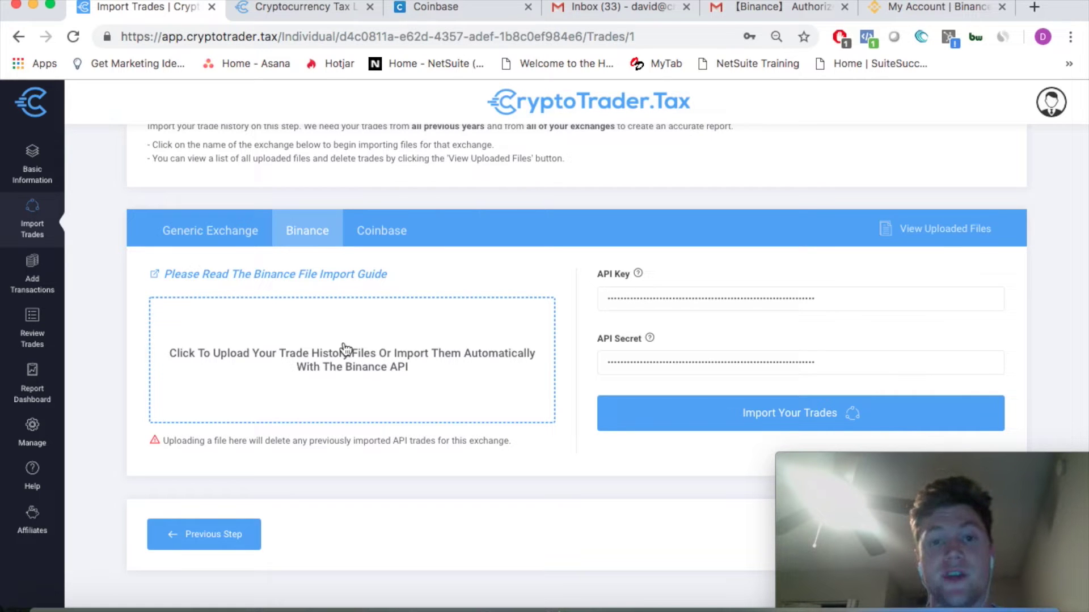
click(687, 300)
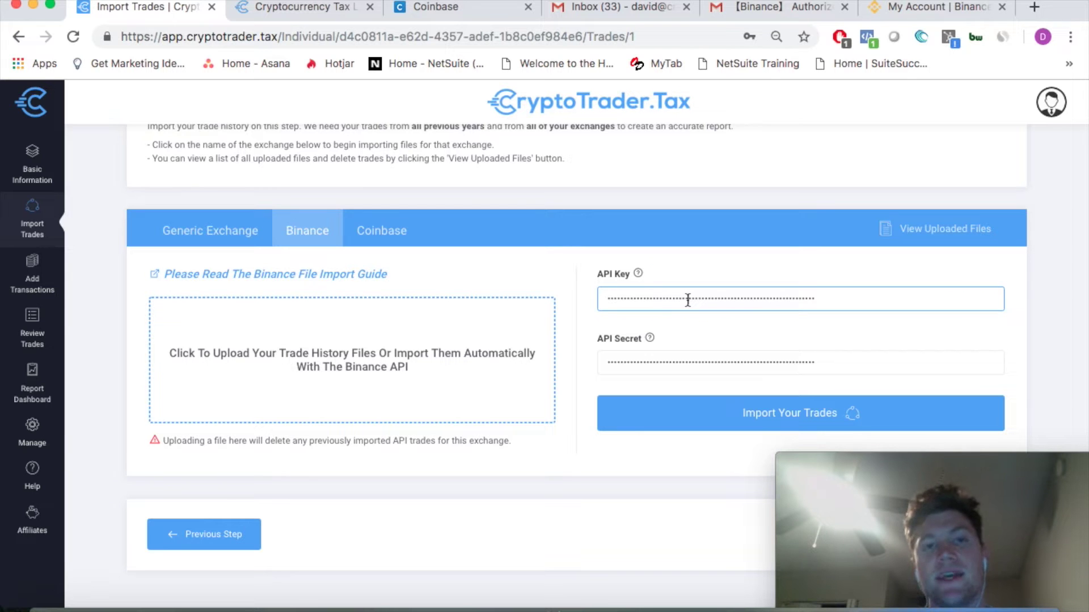
click(375, 274)
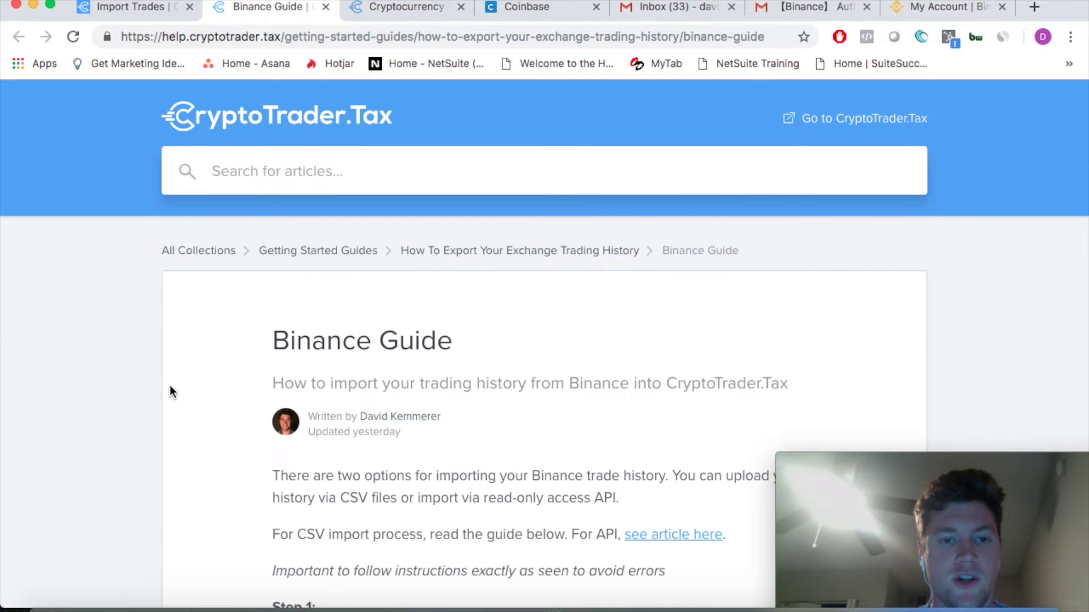
scroll(171, 388, down, 3)
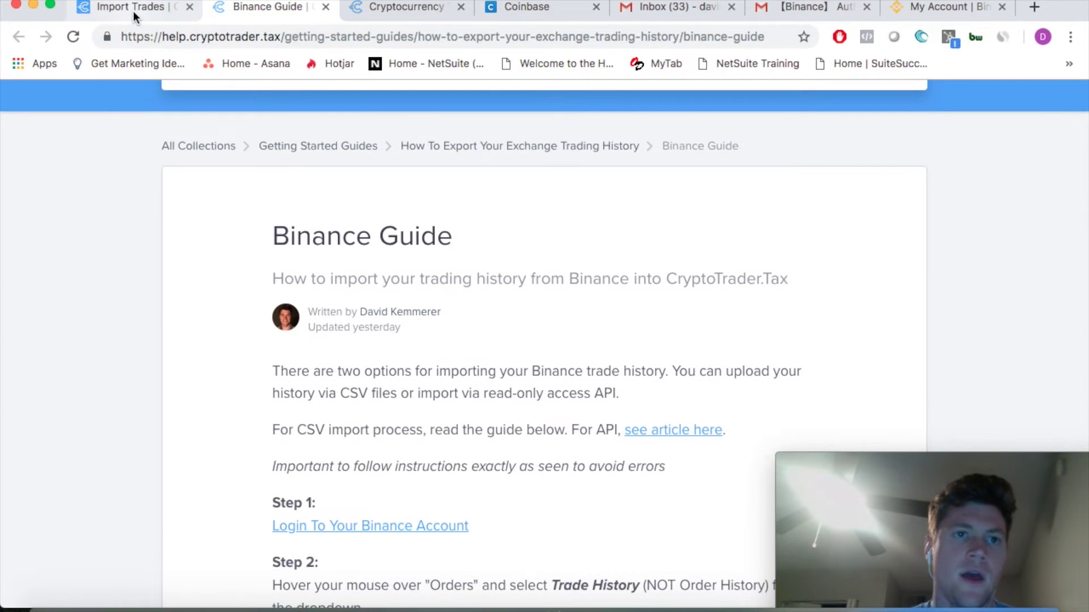
Return to the trade import page and examine the file upload and automatic import options for Coinbase
click(134, 11)
click(380, 235)
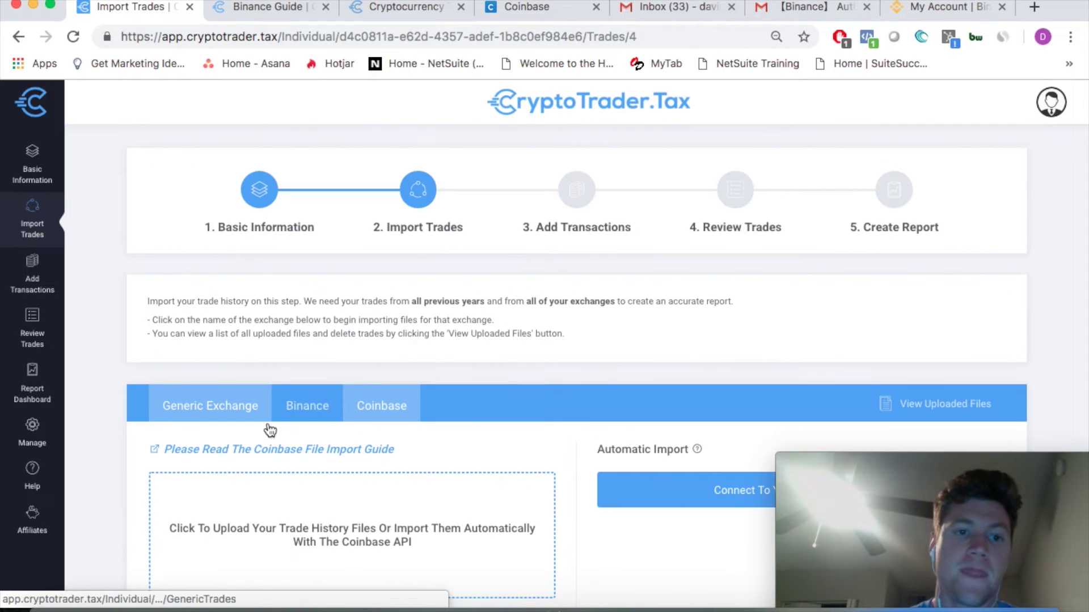
scroll(267, 426, down, 3)
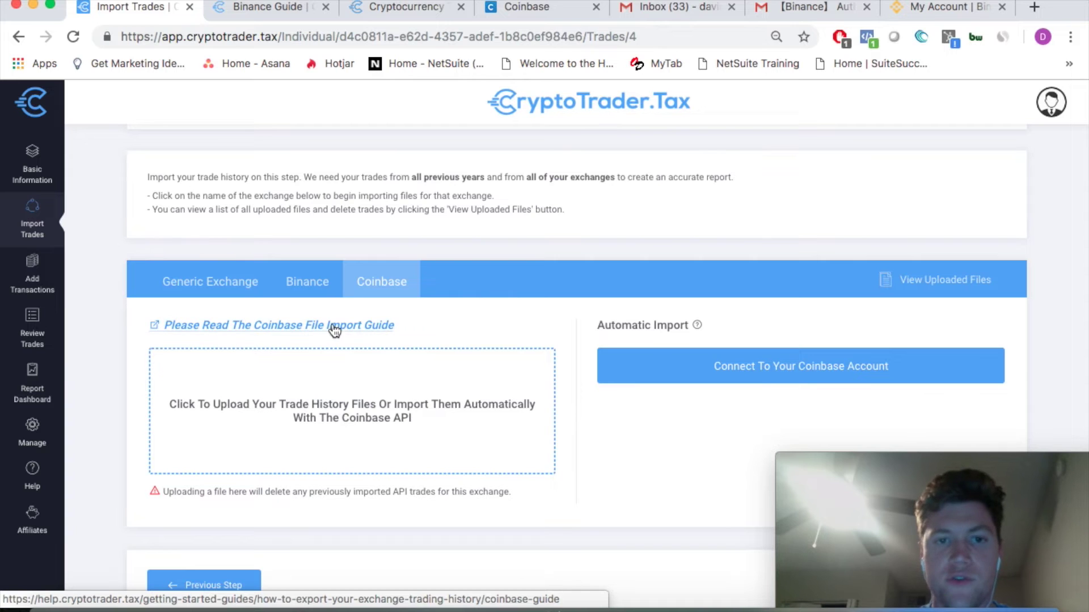
scroll(335, 330, up, 3)
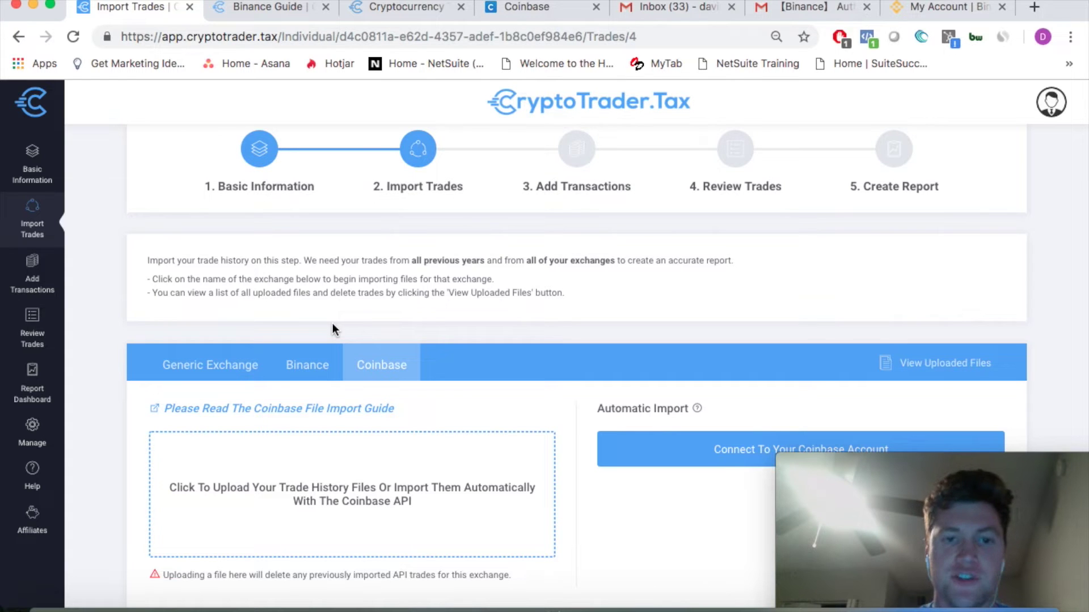
Compare the Binance import options on the trade import page with the import methods described in the Binance guide
click(311, 372)
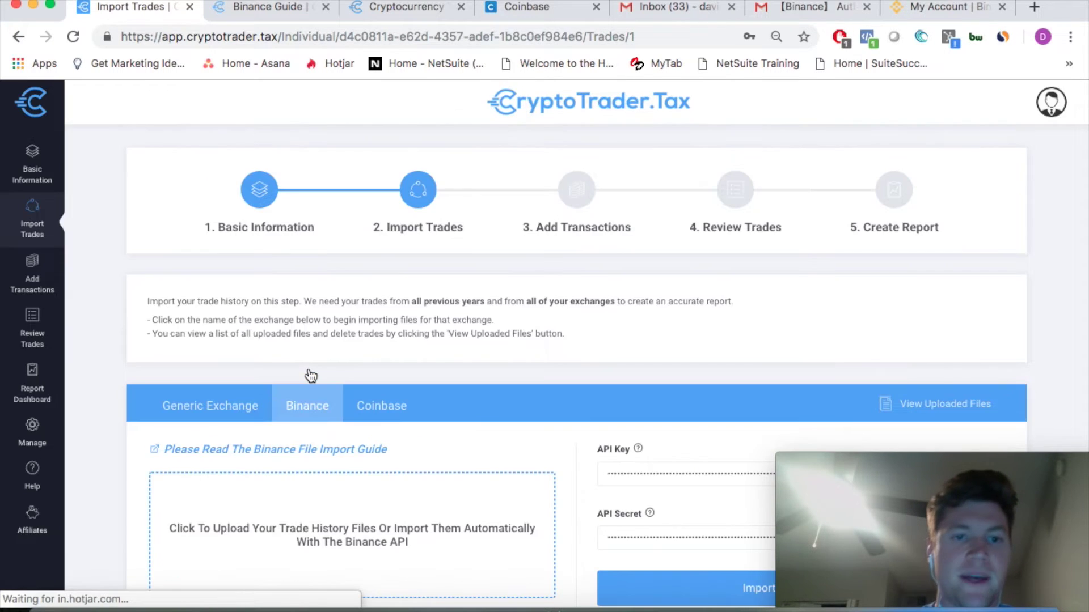
scroll(403, 413, down, 4)
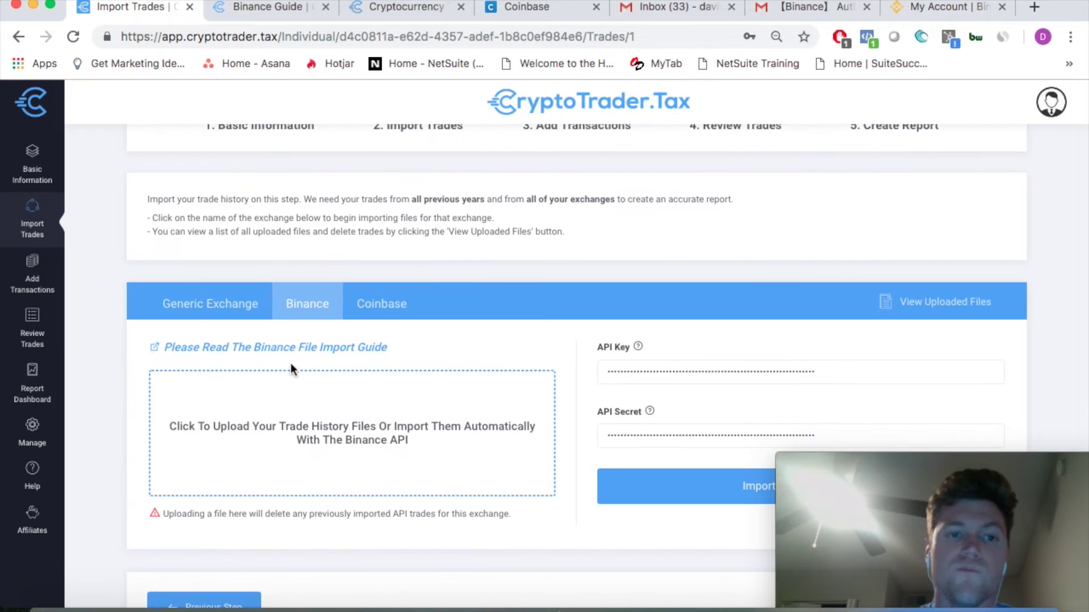
click(264, 10)
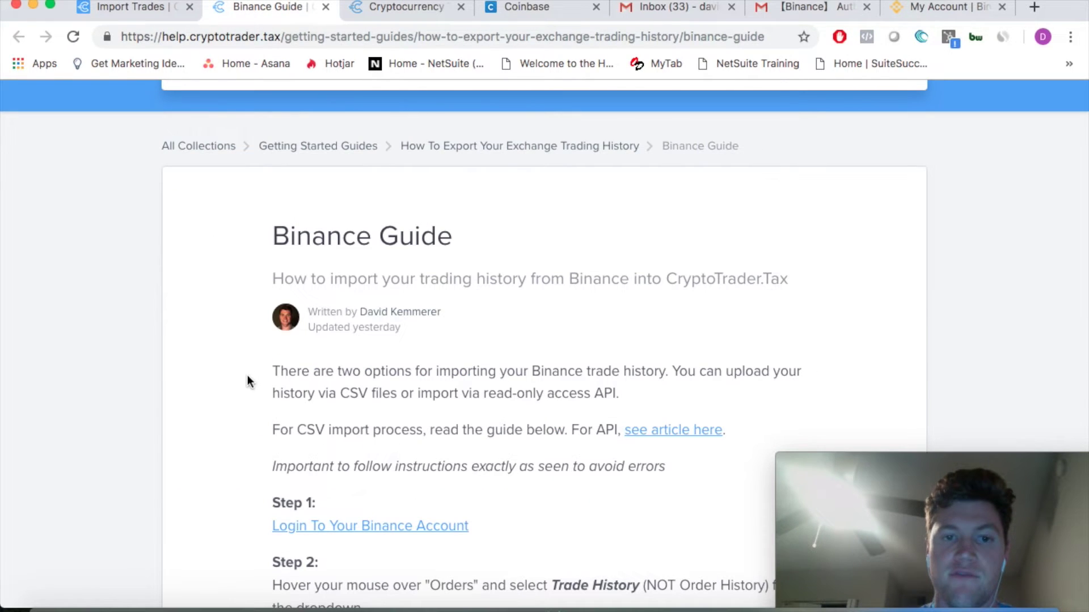
scroll(247, 382, down, 1)
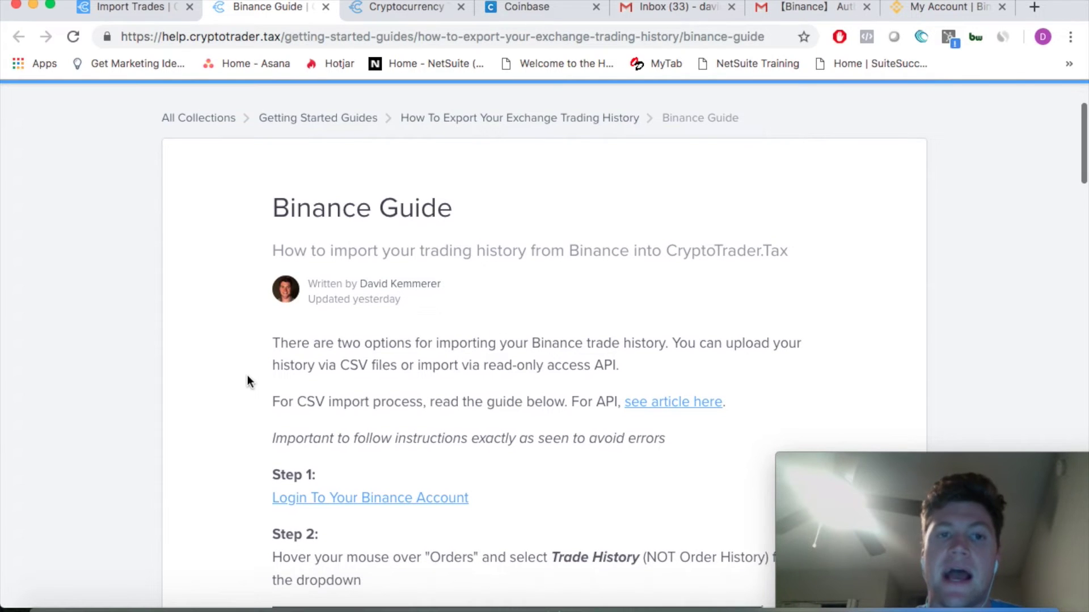
scroll(248, 382, down, 4)
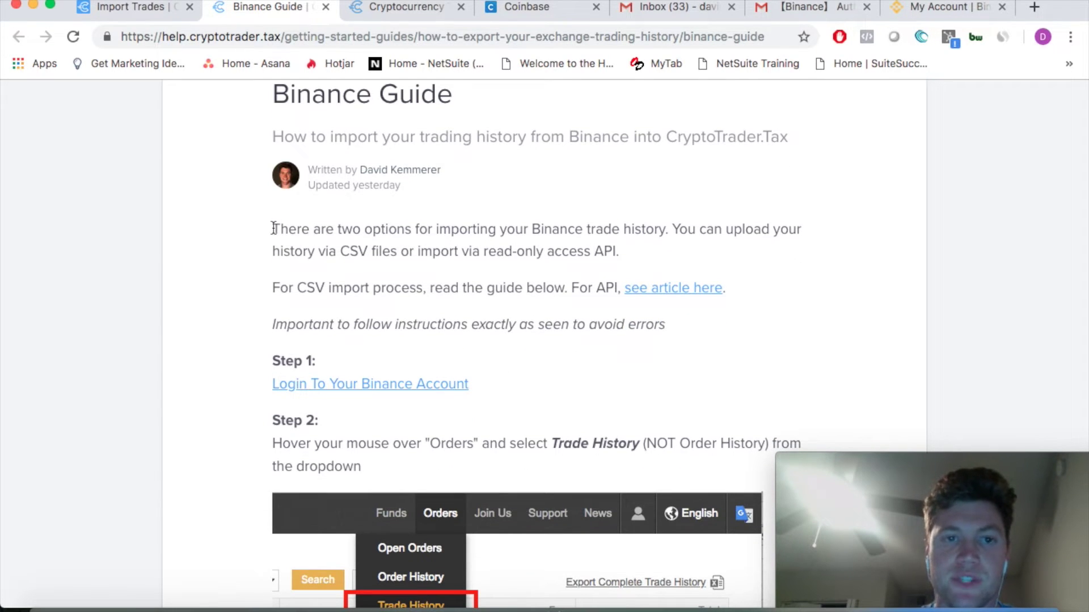
drag(274, 229, 591, 273)
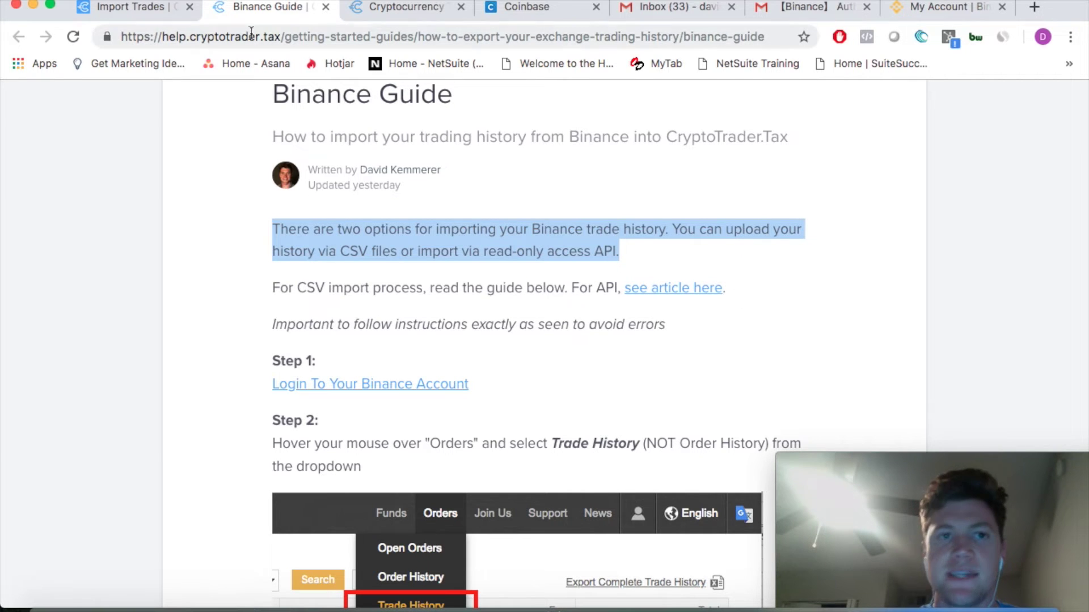
click(141, 16)
scroll(635, 300, down, 3)
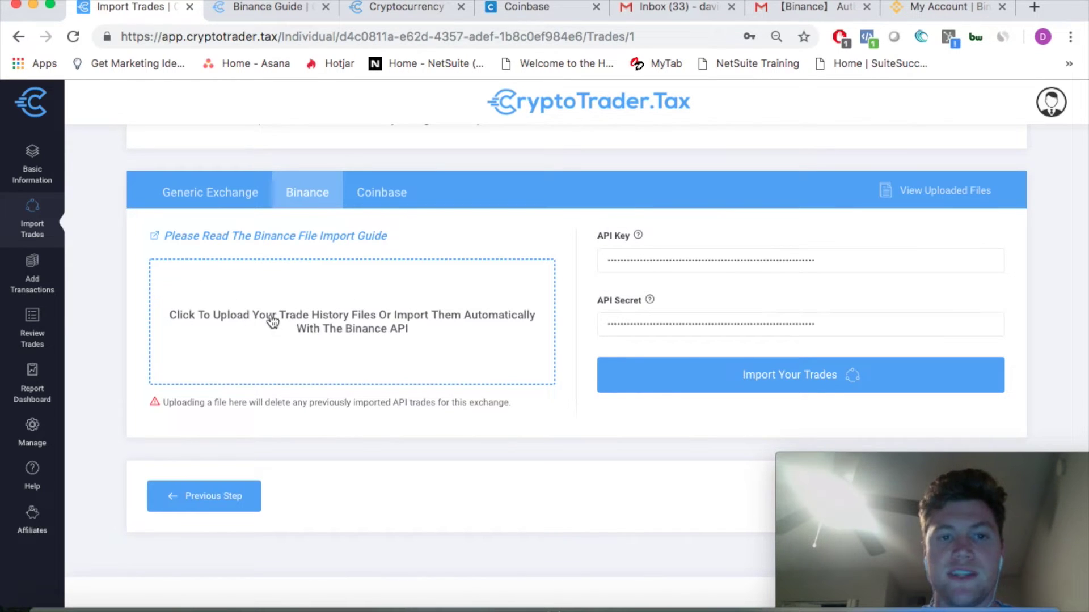
Read the Binance guide's steps for exporting the complete trade history, including the required file name
click(266, 12)
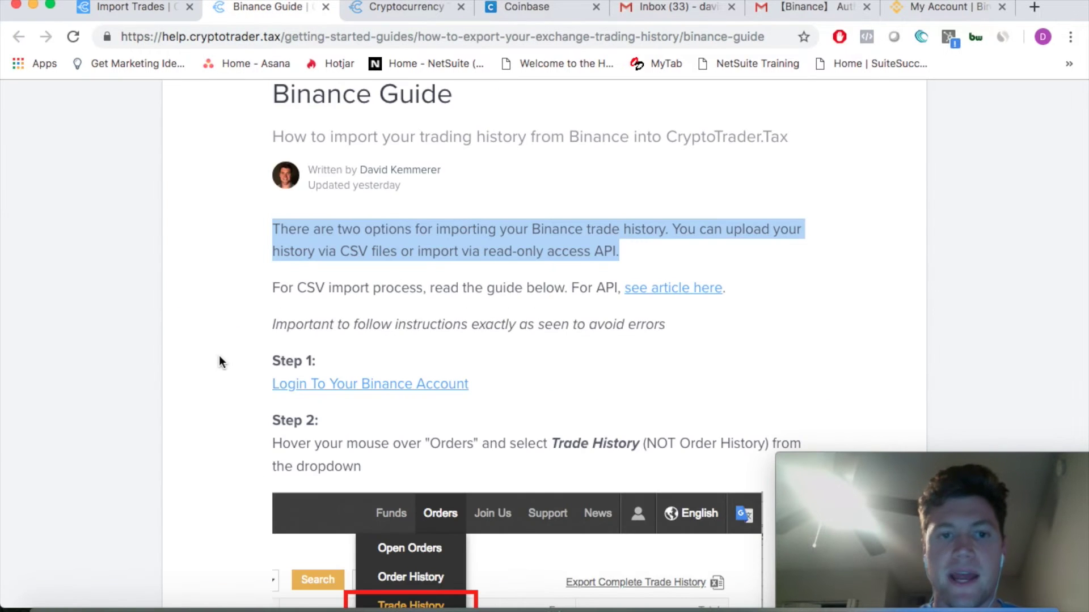
scroll(217, 356, down, 3)
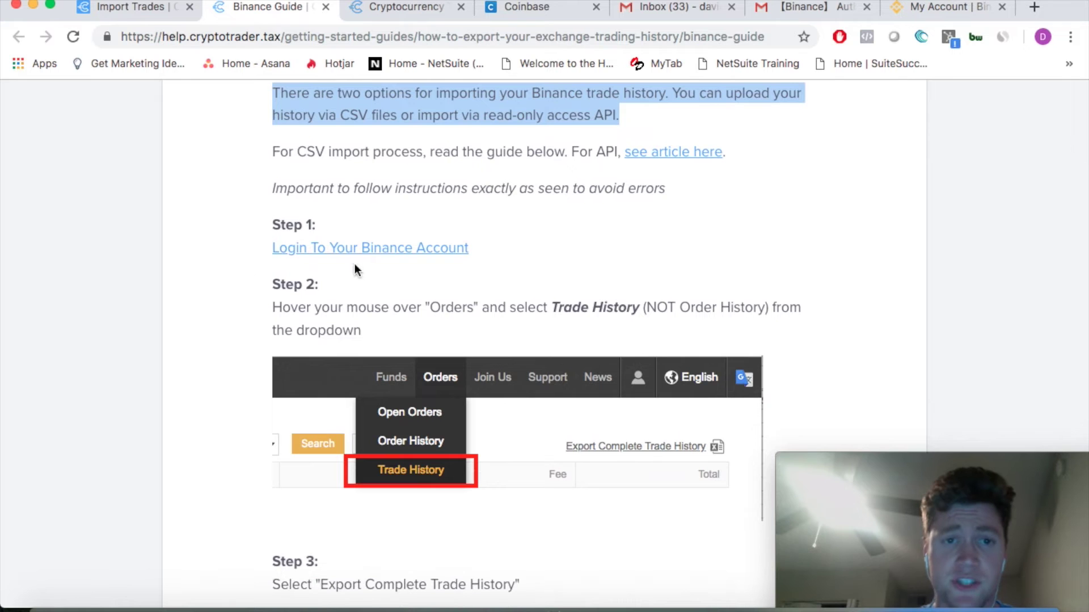
click(358, 260)
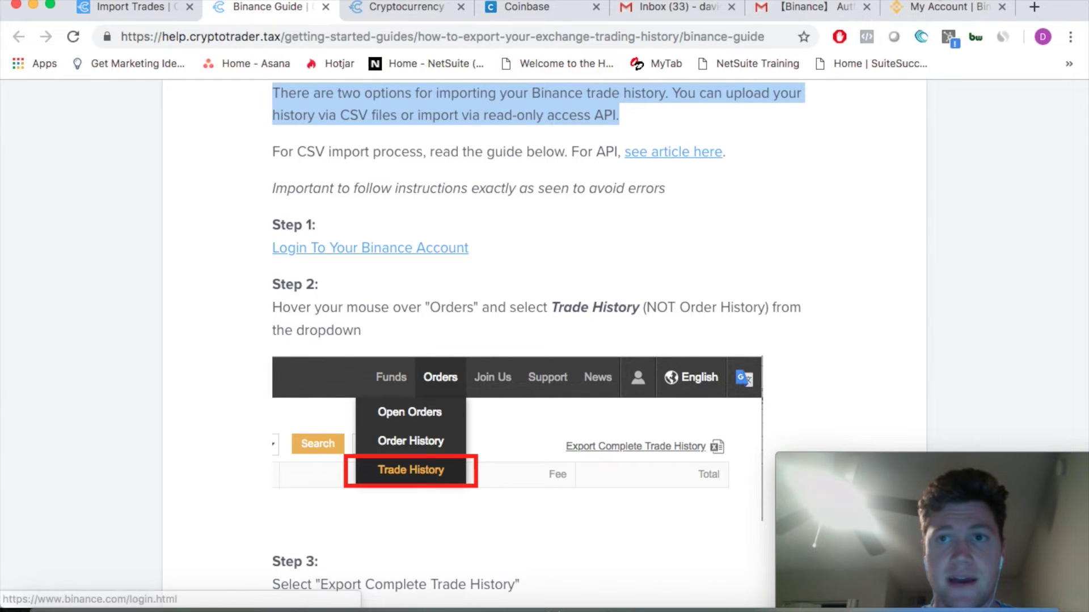
scroll(441, 355, down, 3)
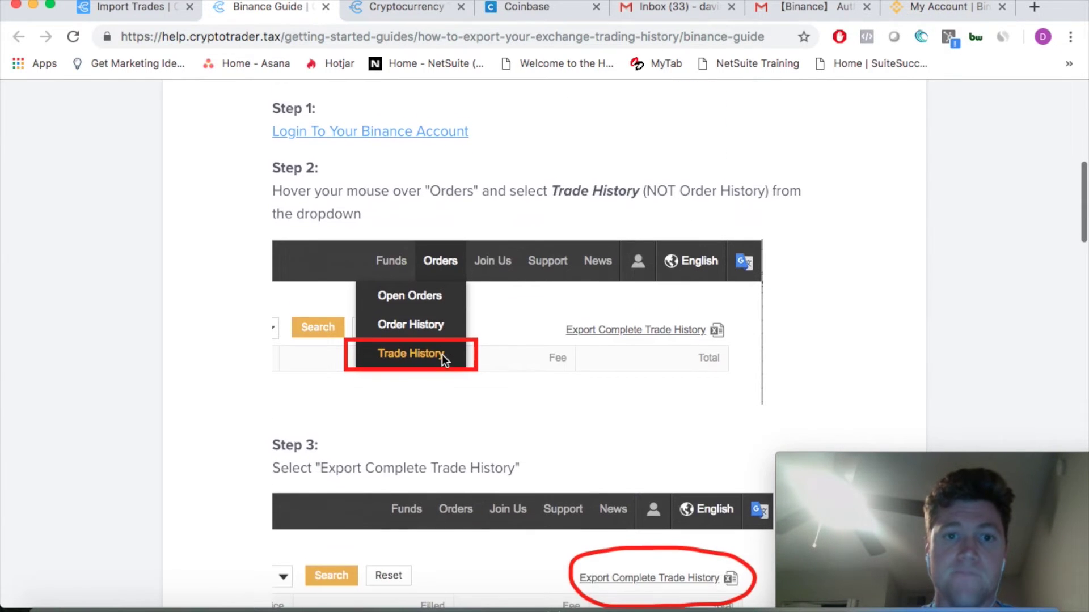
scroll(528, 290, down, 1)
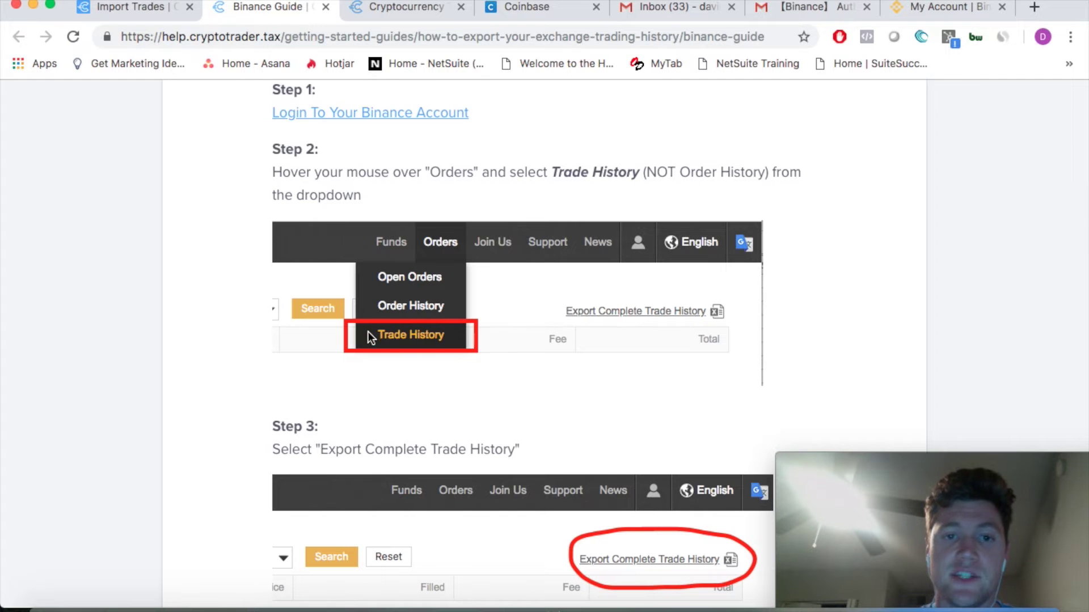
scroll(421, 349, down, 5)
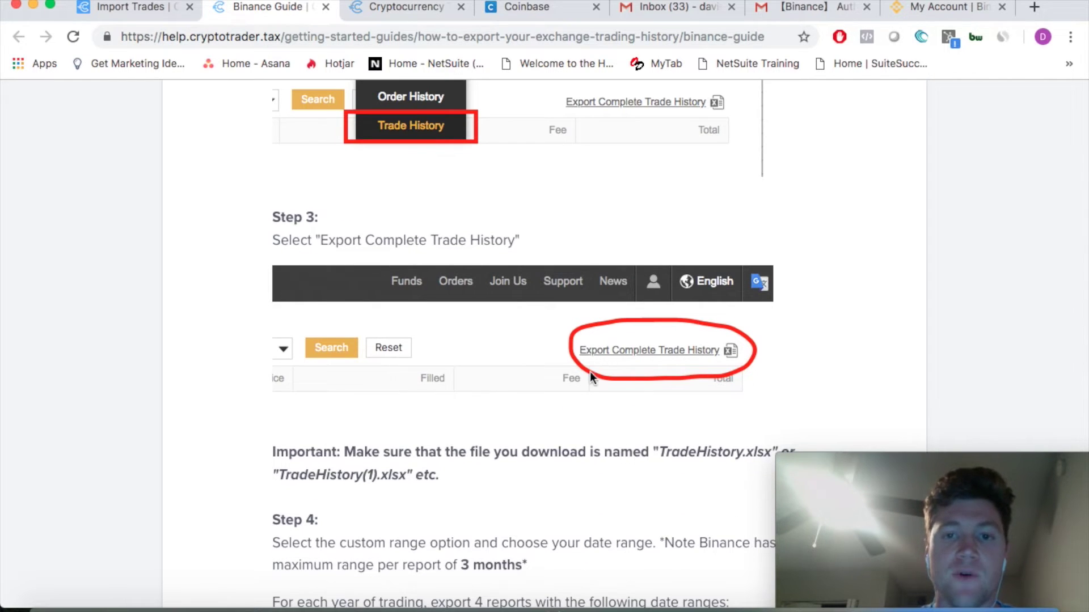
scroll(622, 383, down, 3)
Switch to the Binance account, open its Trade History, and bring up the Export Complete Trade History dialog
click(948, 8)
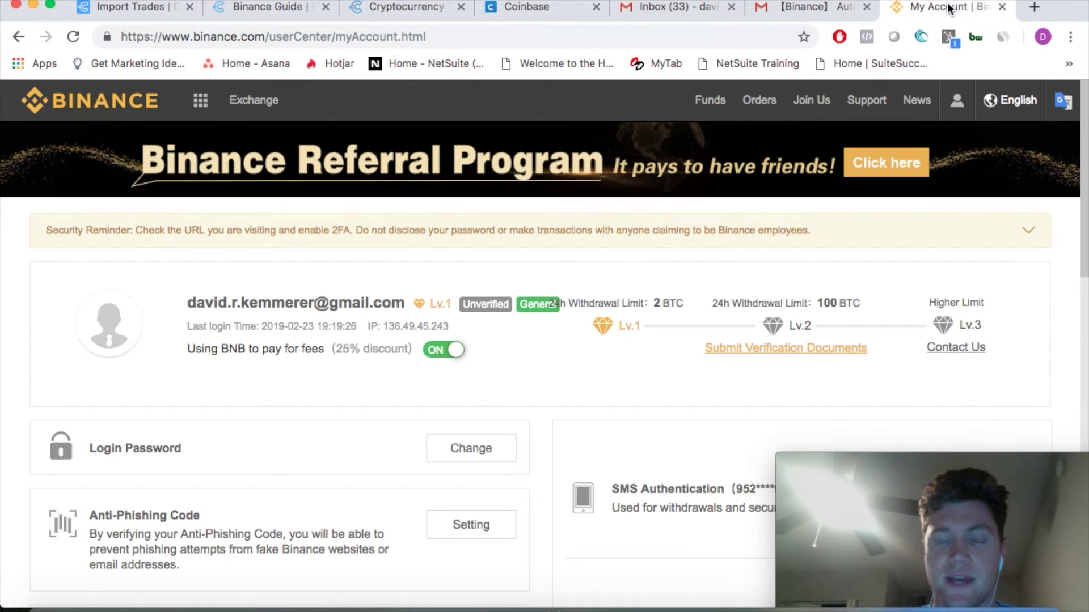
mouse_move(759, 100)
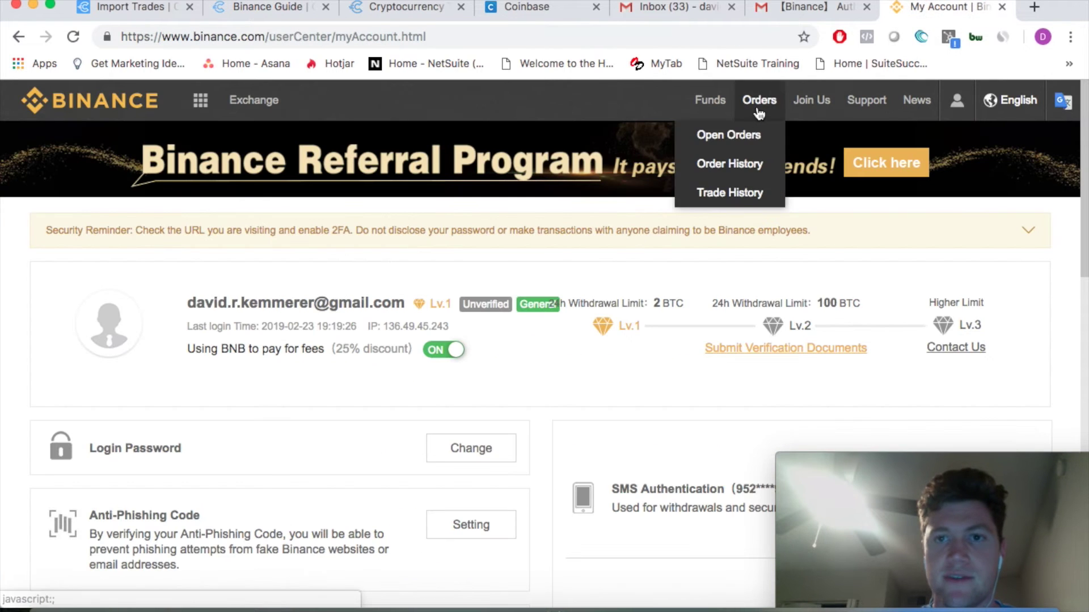
click(737, 194)
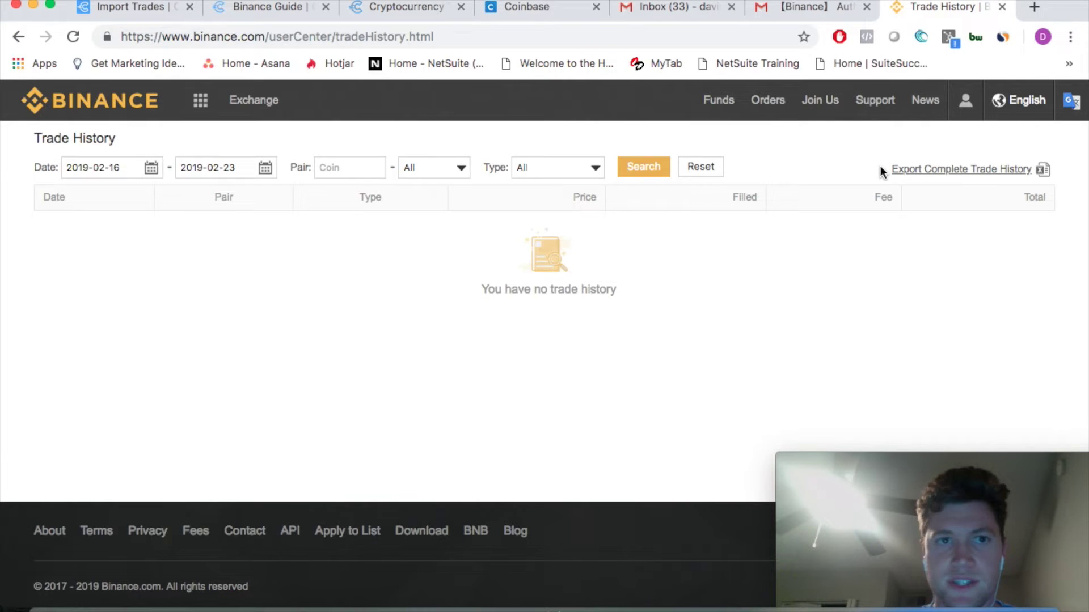
click(937, 170)
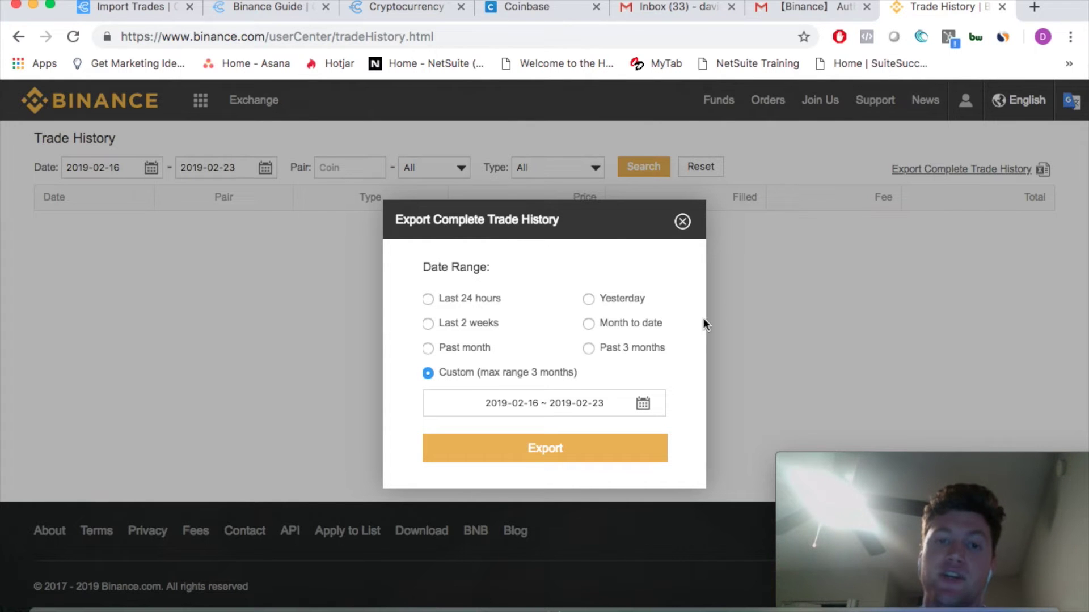
click(547, 406)
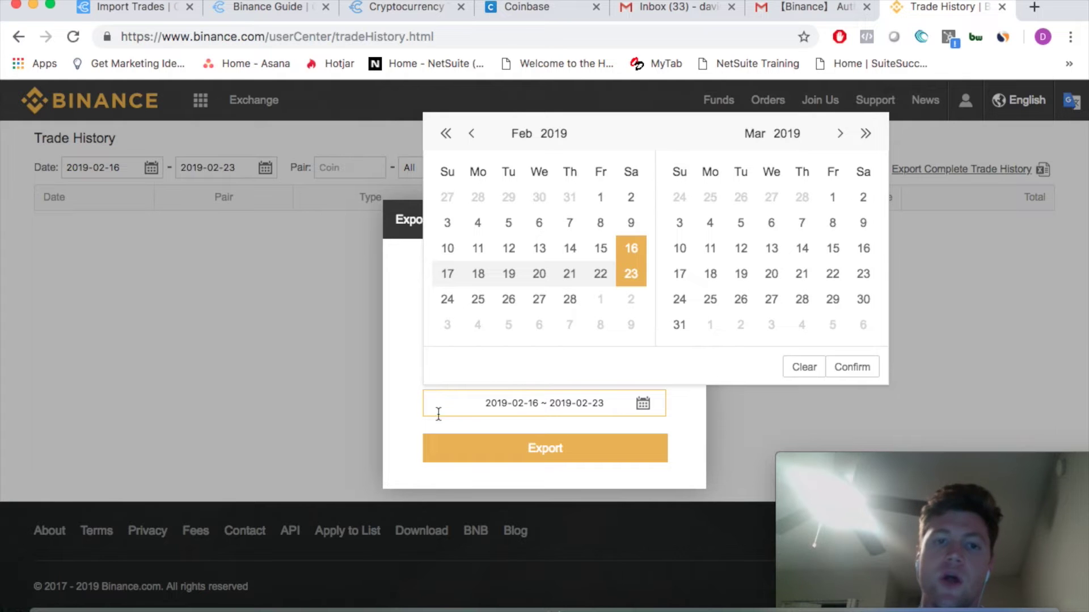
click(405, 401)
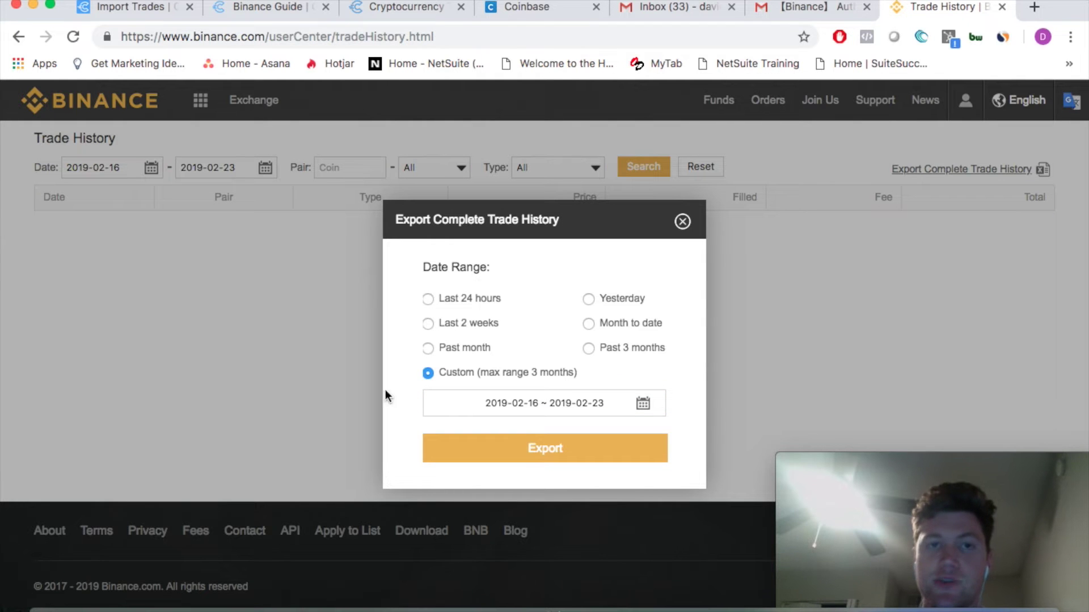
Check the Binance guide for the date ranges to export for each year of trading
click(253, 14)
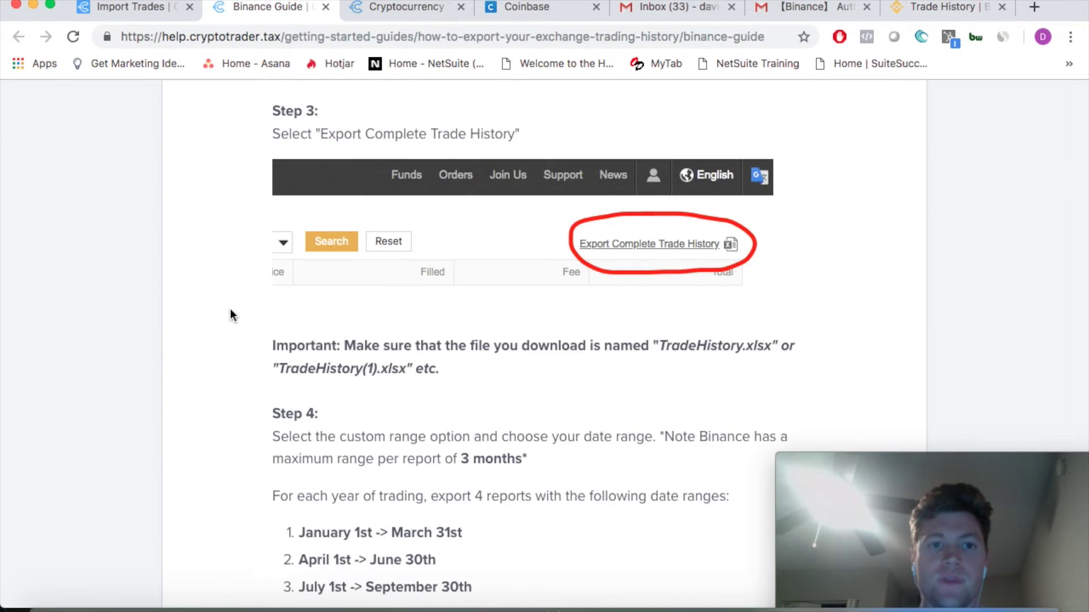
scroll(230, 312, down, 3)
scroll(230, 309, down, 3)
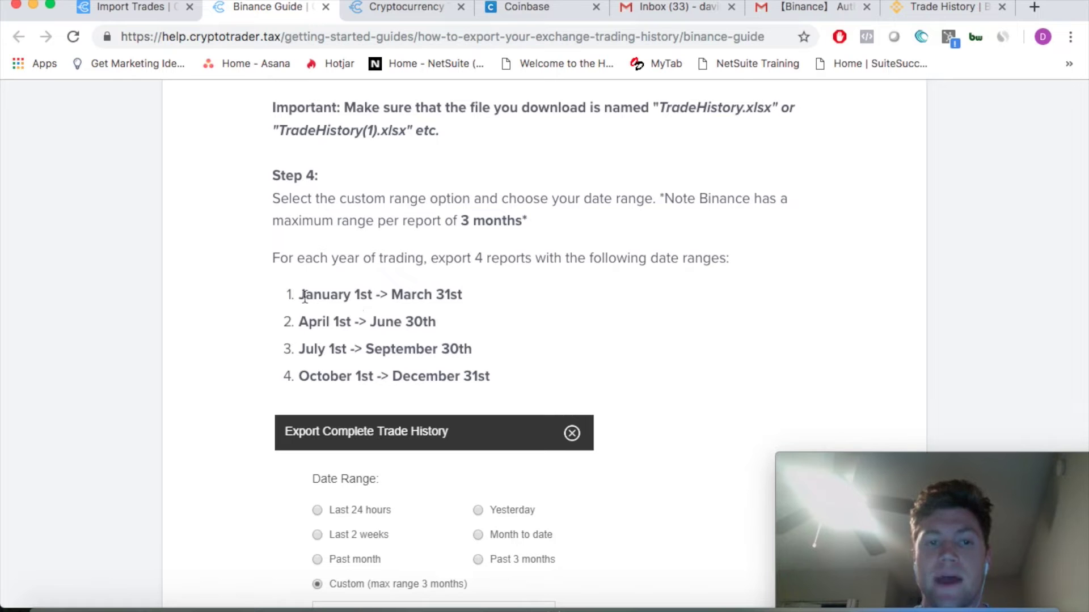
drag(305, 296, 457, 301)
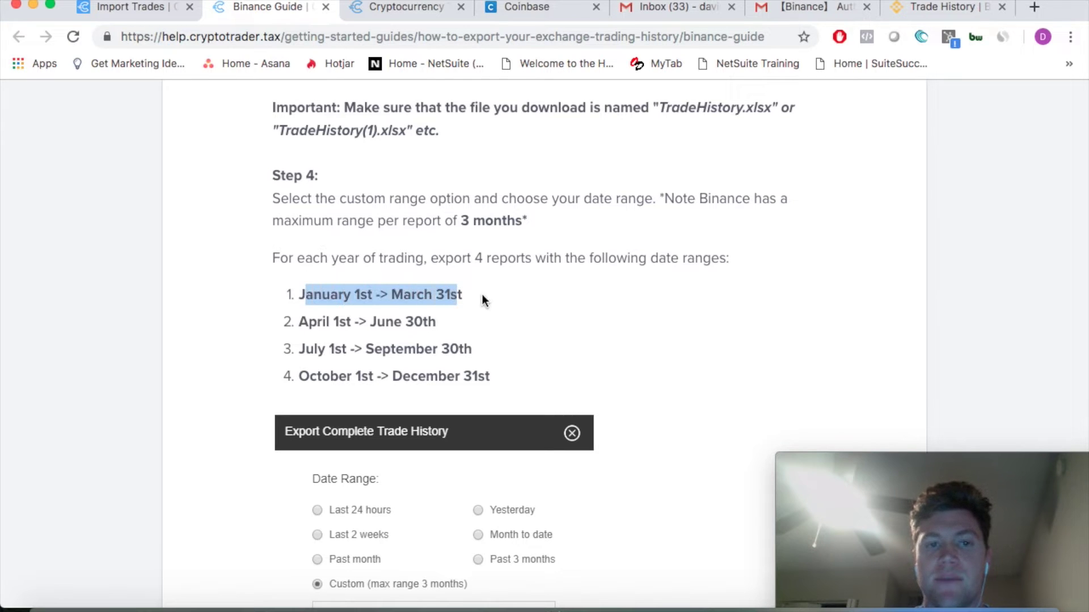
click(353, 294)
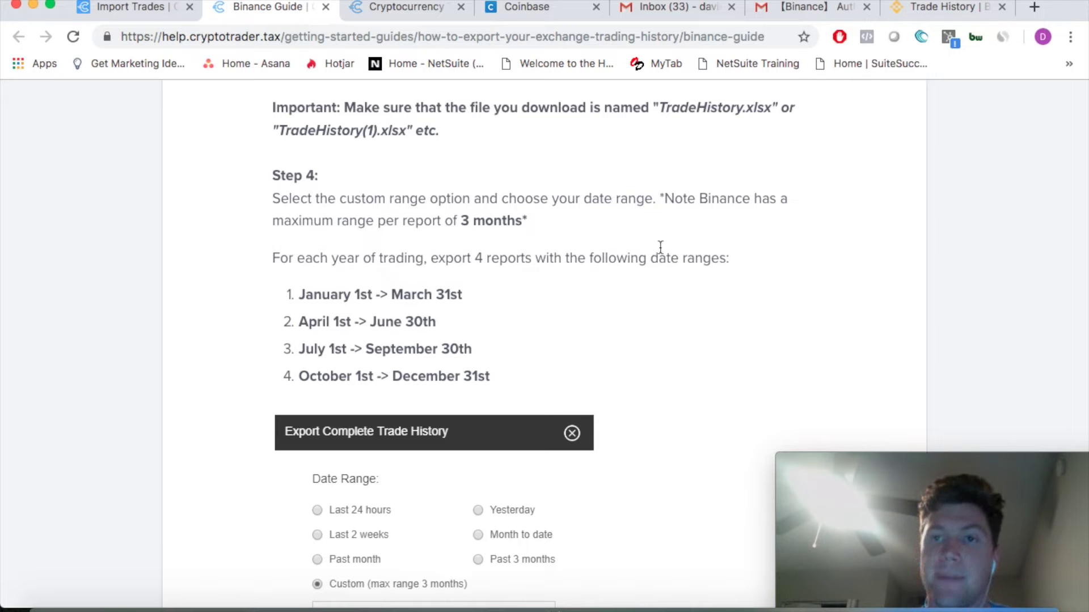
Return to Binance's Export Complete Trade History dialog and open the calendar for the custom date range
click(952, 12)
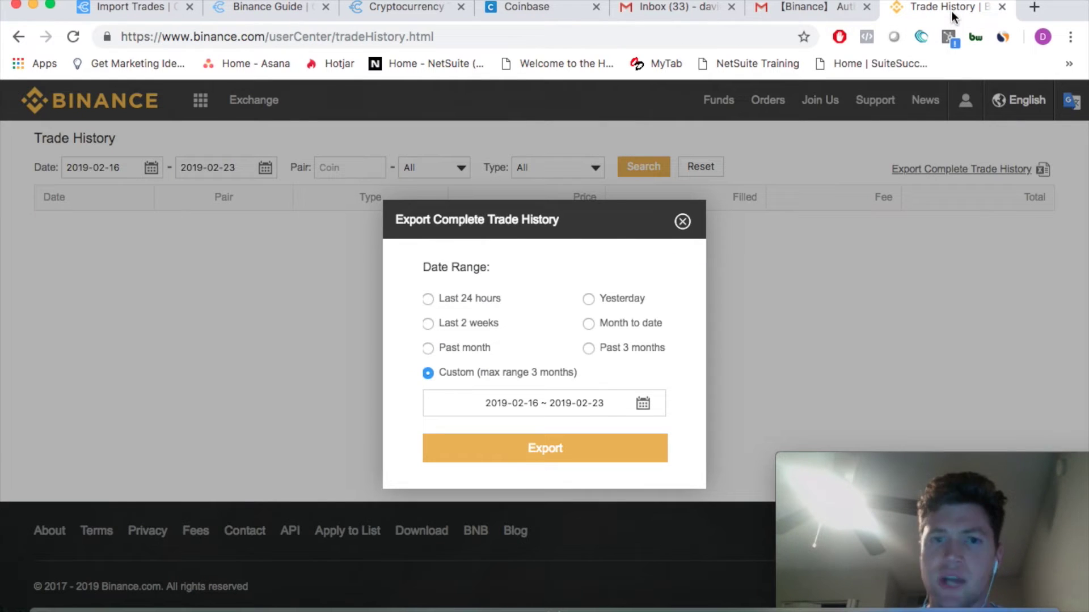
click(471, 404)
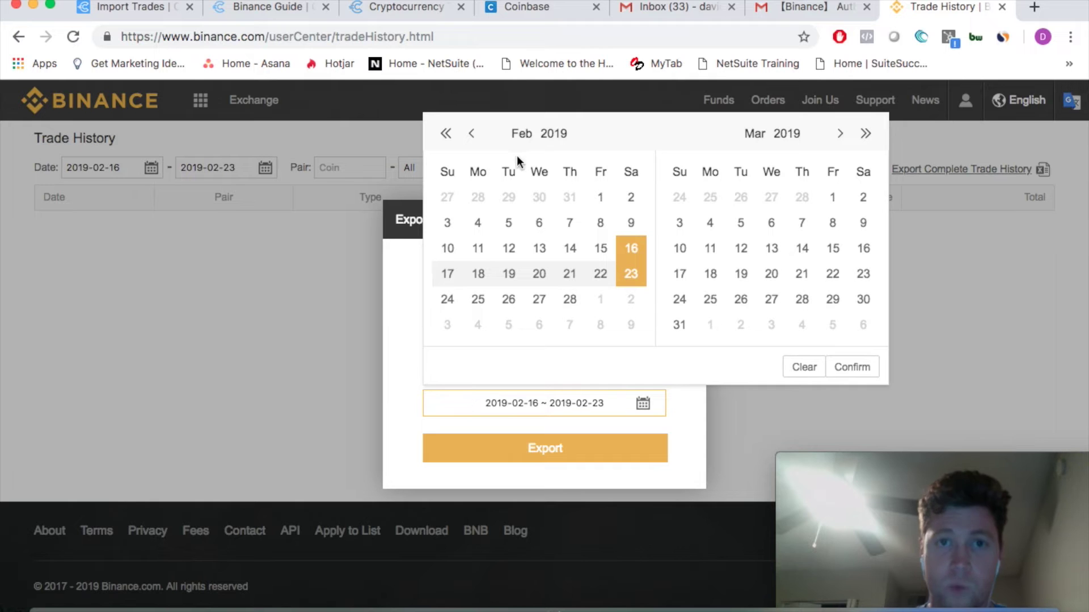
click(447, 135)
click(471, 135)
click(471, 135)
click(471, 135)
click(471, 135)
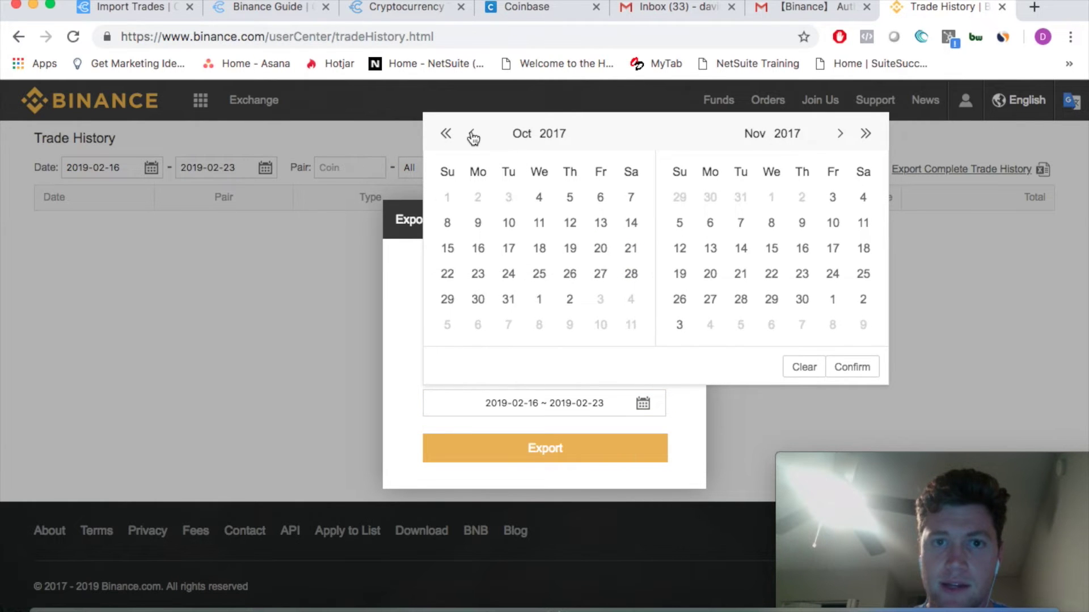
click(471, 135)
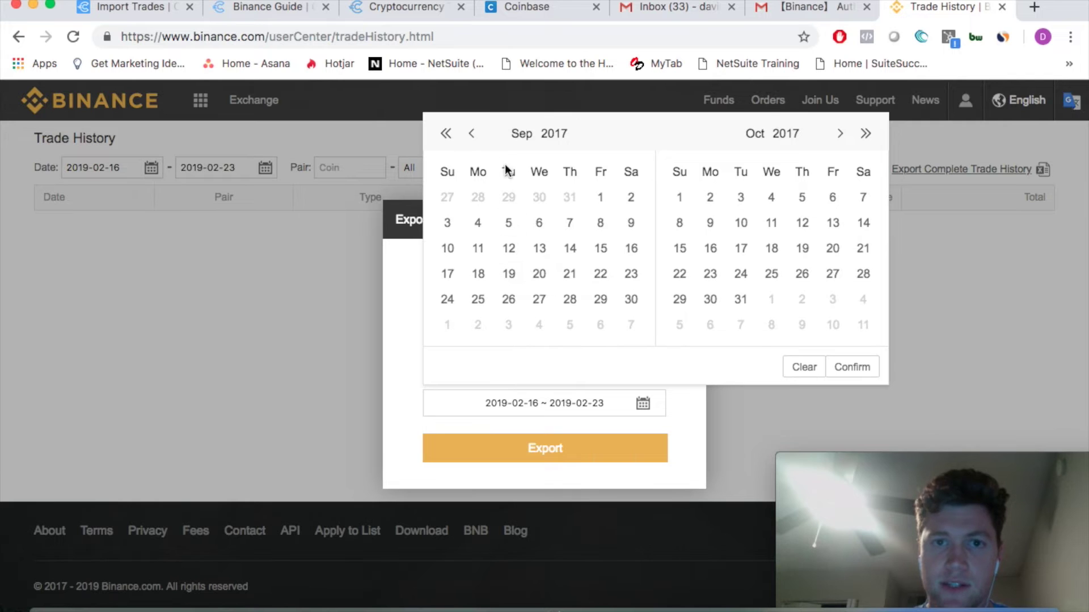
click(835, 133)
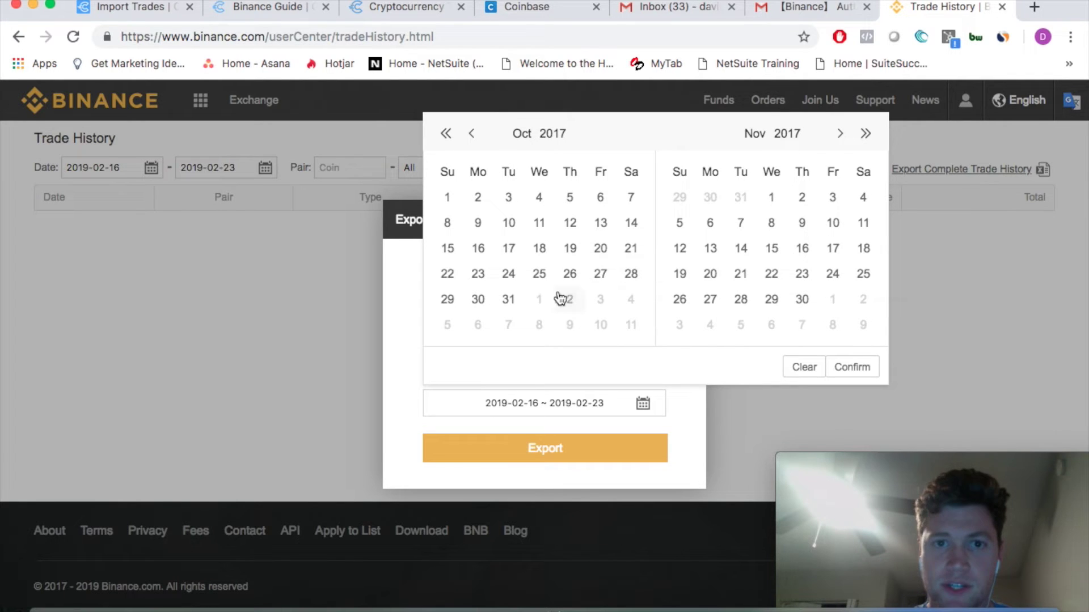
click(539, 275)
click(839, 135)
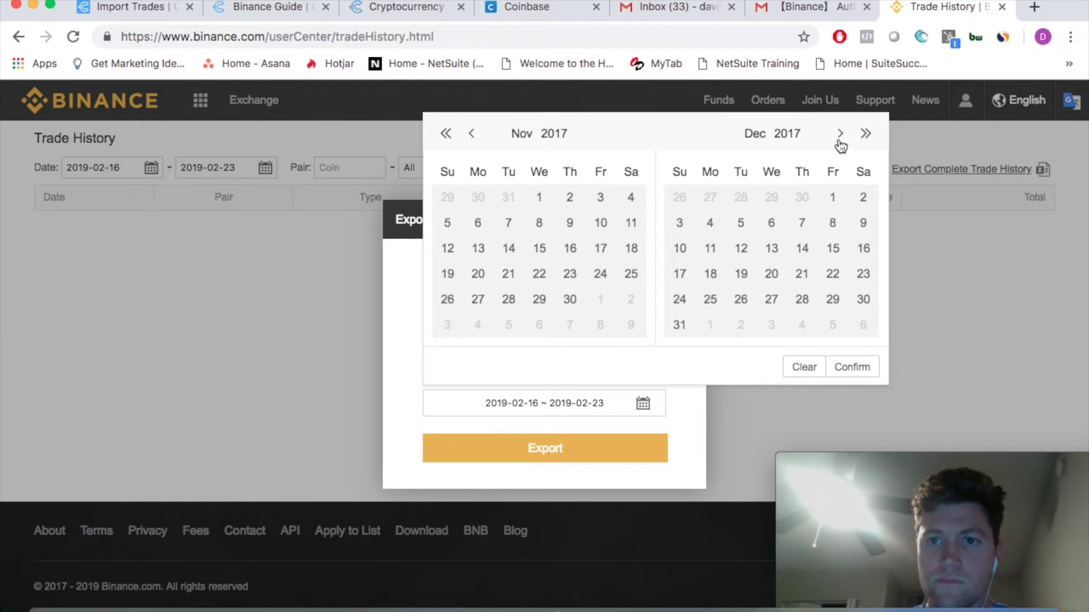
click(471, 135)
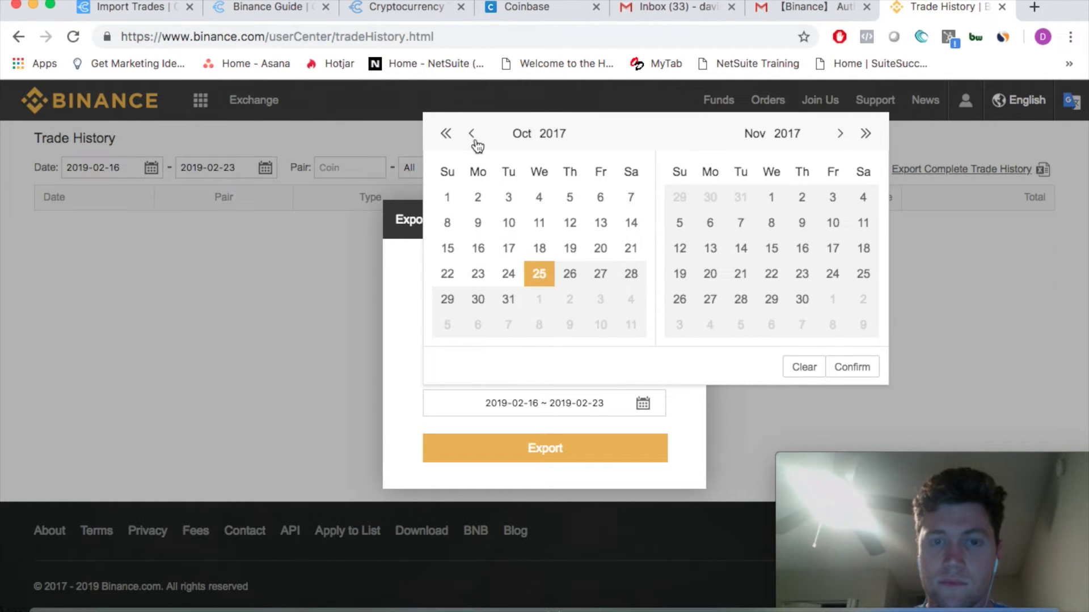
click(472, 136)
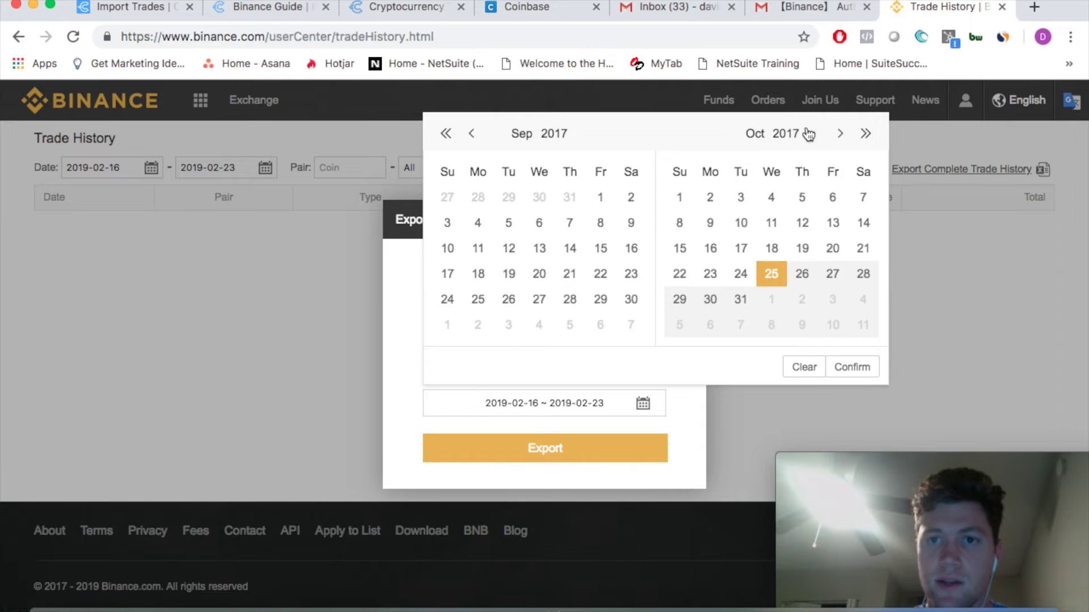
click(840, 135)
click(840, 134)
click(840, 134)
click(840, 134)
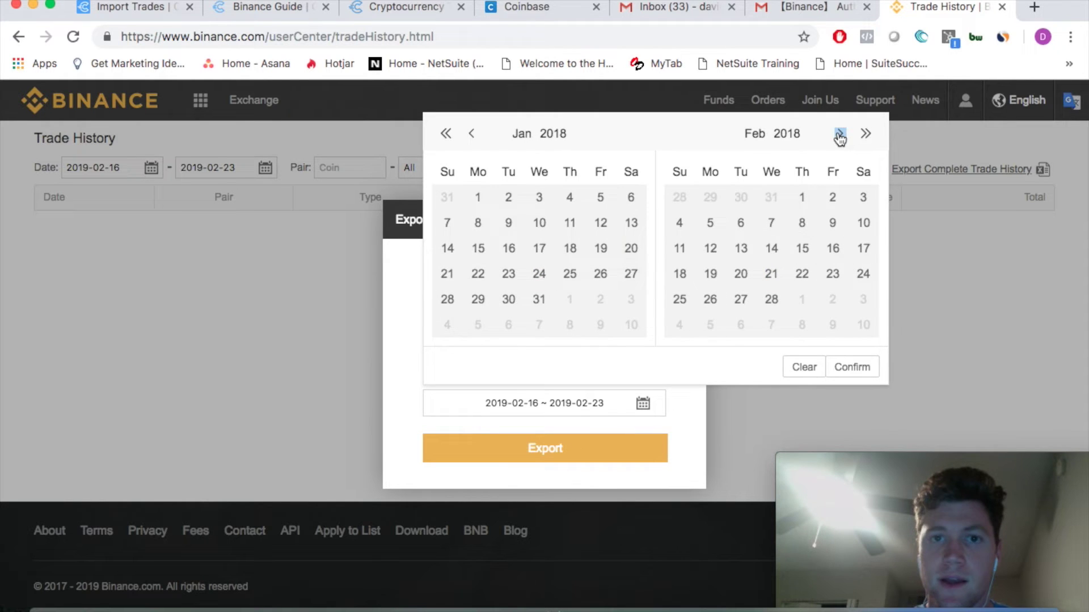
click(840, 135)
click(838, 136)
click(838, 136)
click(838, 136)
click(839, 137)
click(839, 136)
click(839, 136)
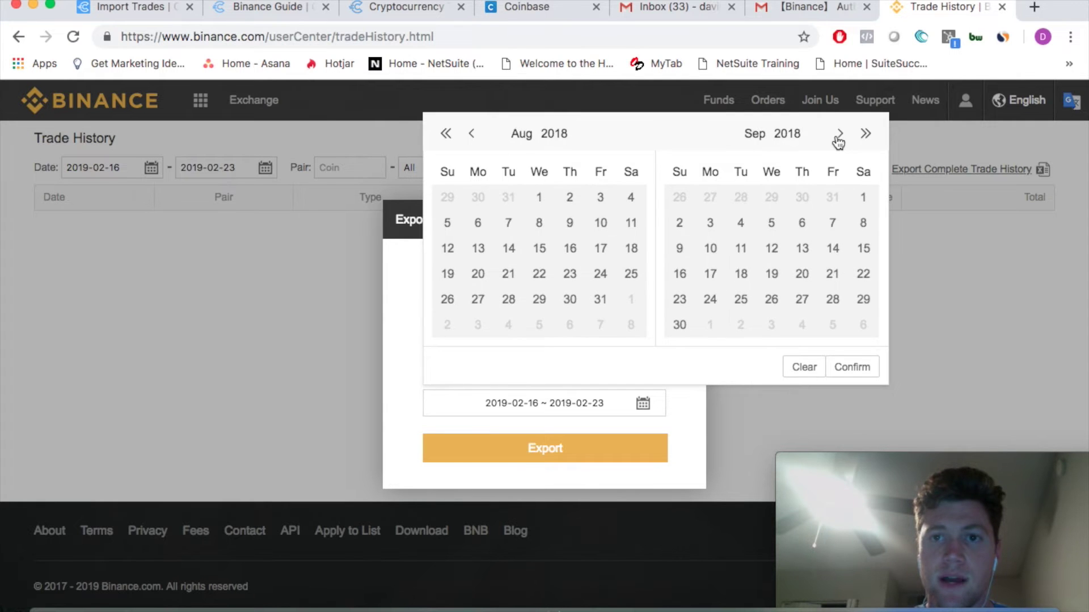
click(838, 136)
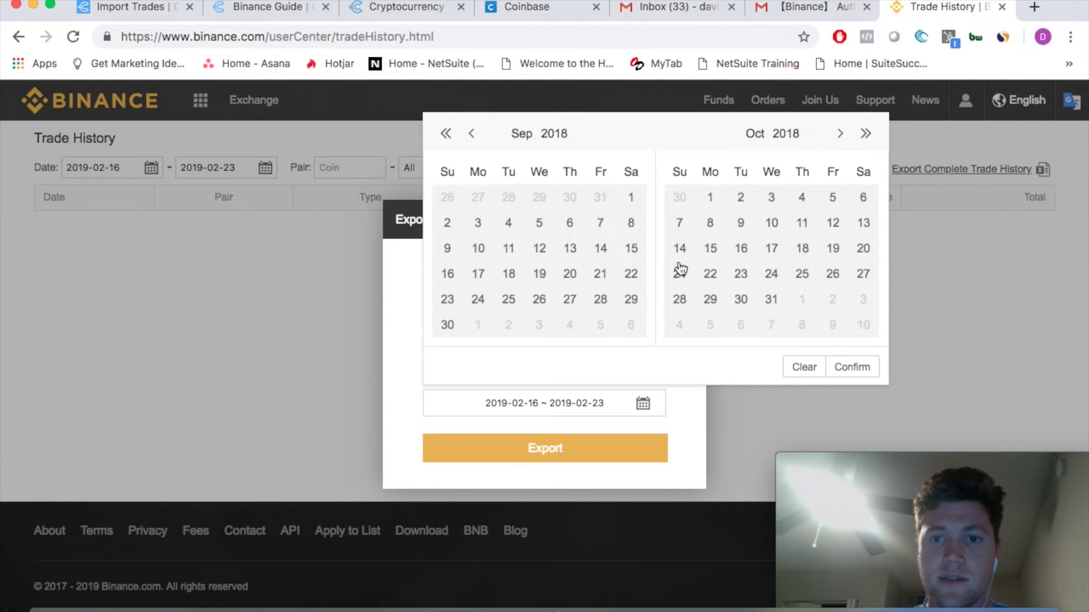
click(791, 369)
Set the custom date range to 2018-10-16 through 2018-12-27 and export the Binance trade history
click(526, 407)
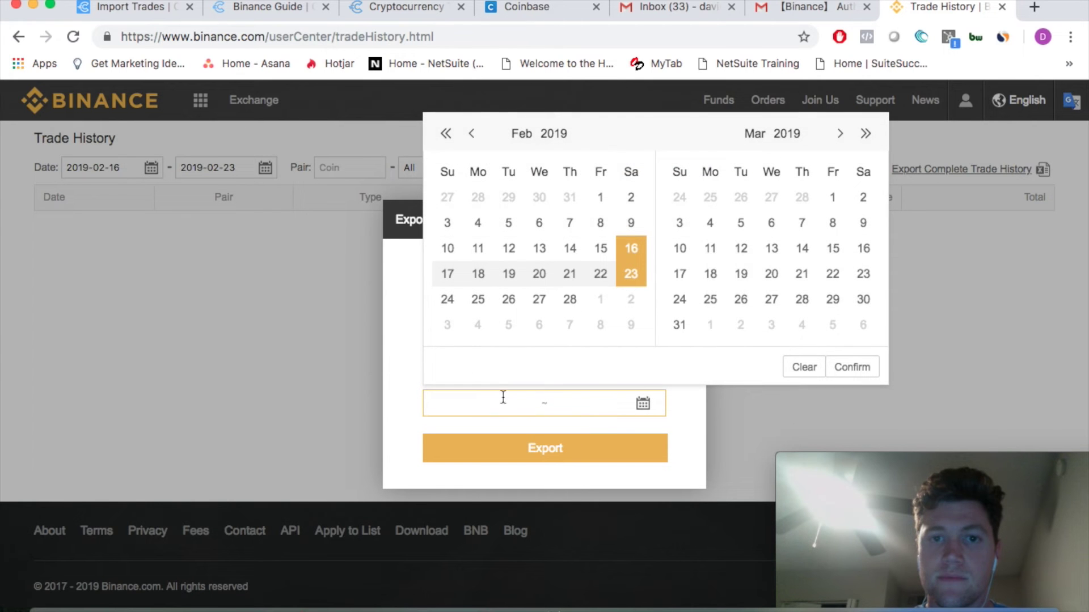
click(472, 136)
click(473, 136)
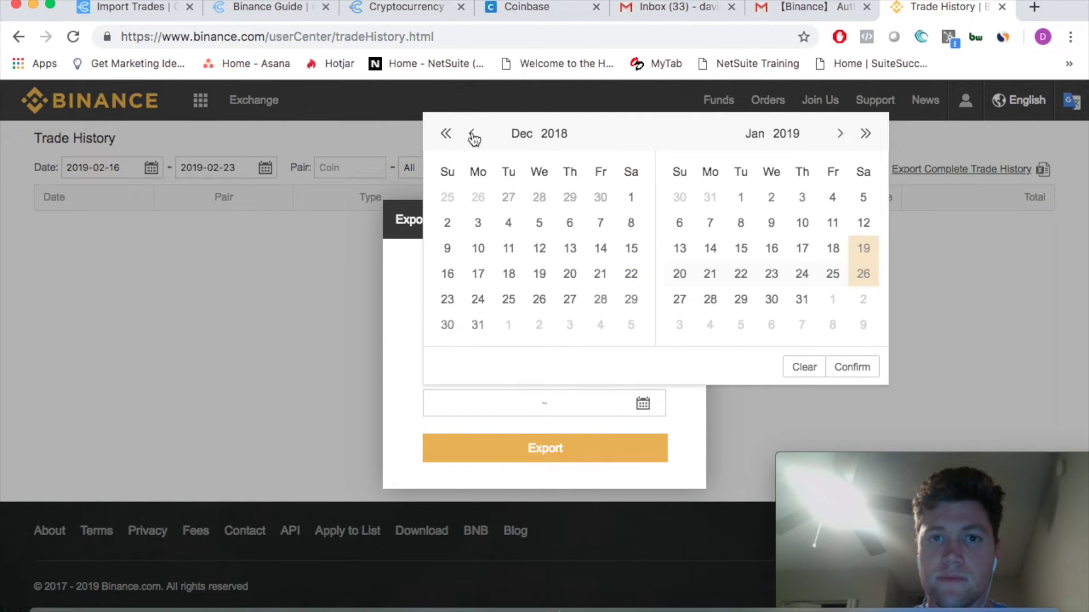
click(473, 136)
click(473, 136)
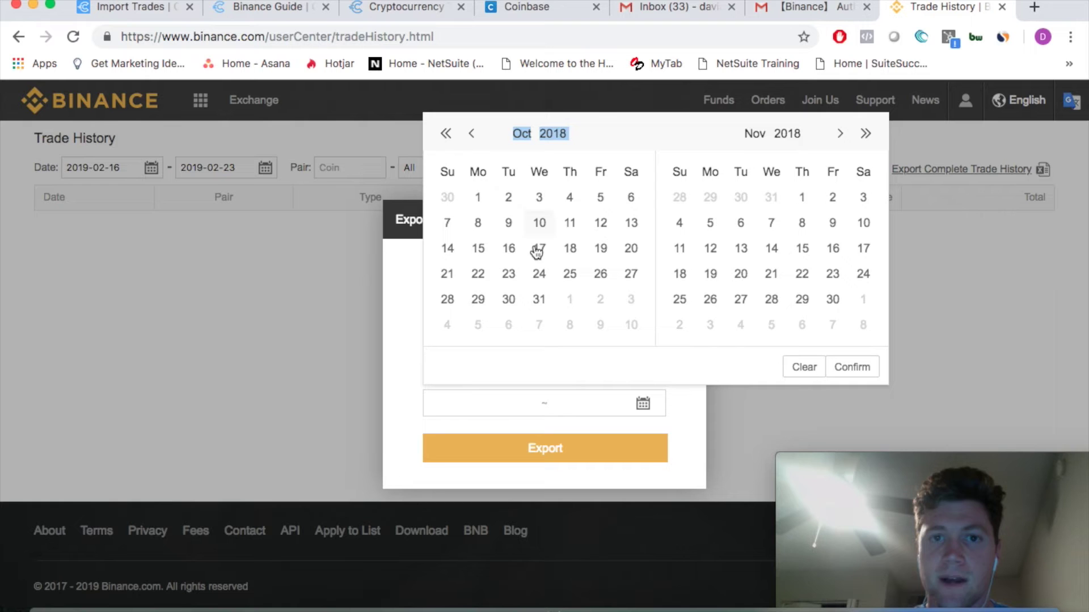
click(508, 247)
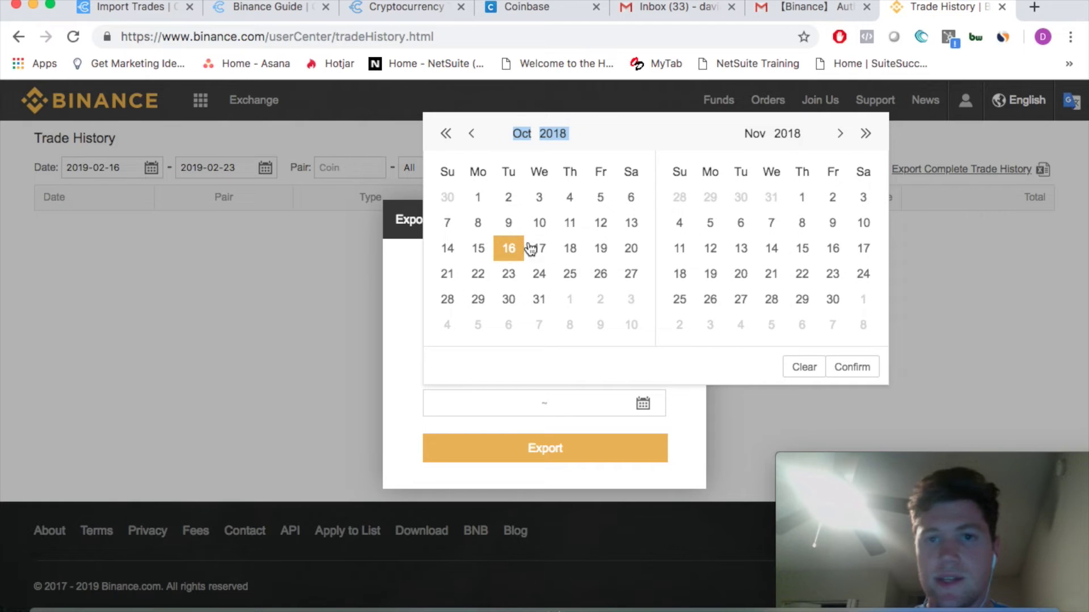
click(841, 136)
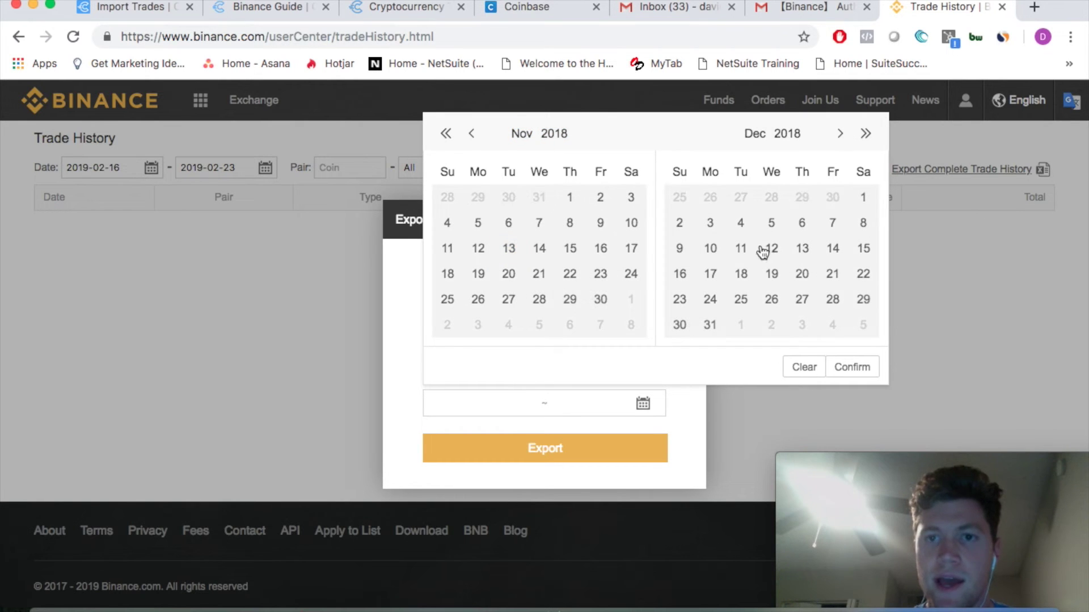
click(801, 300)
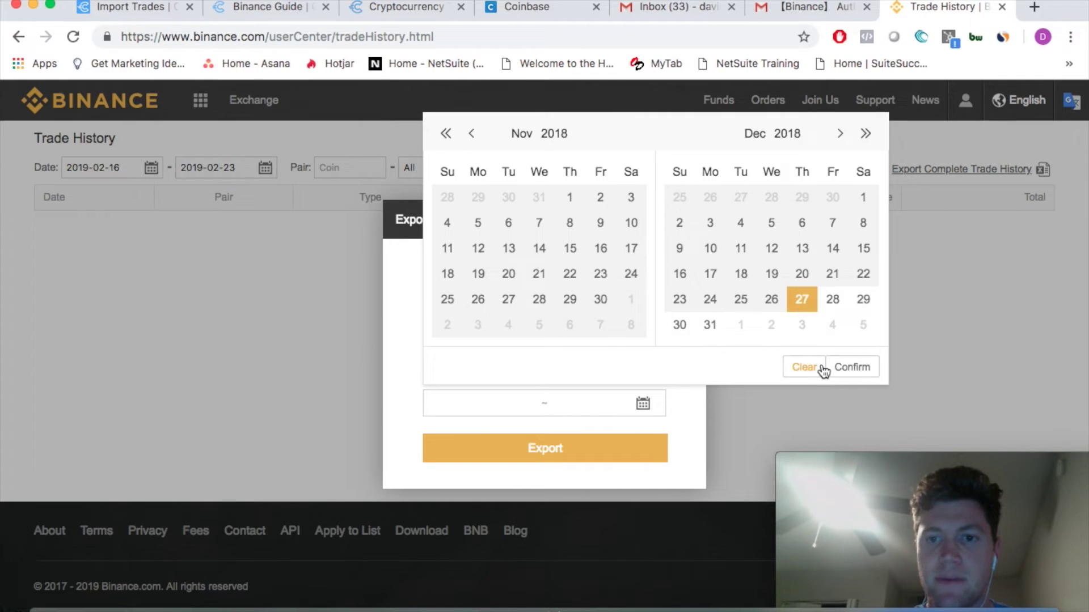
click(840, 369)
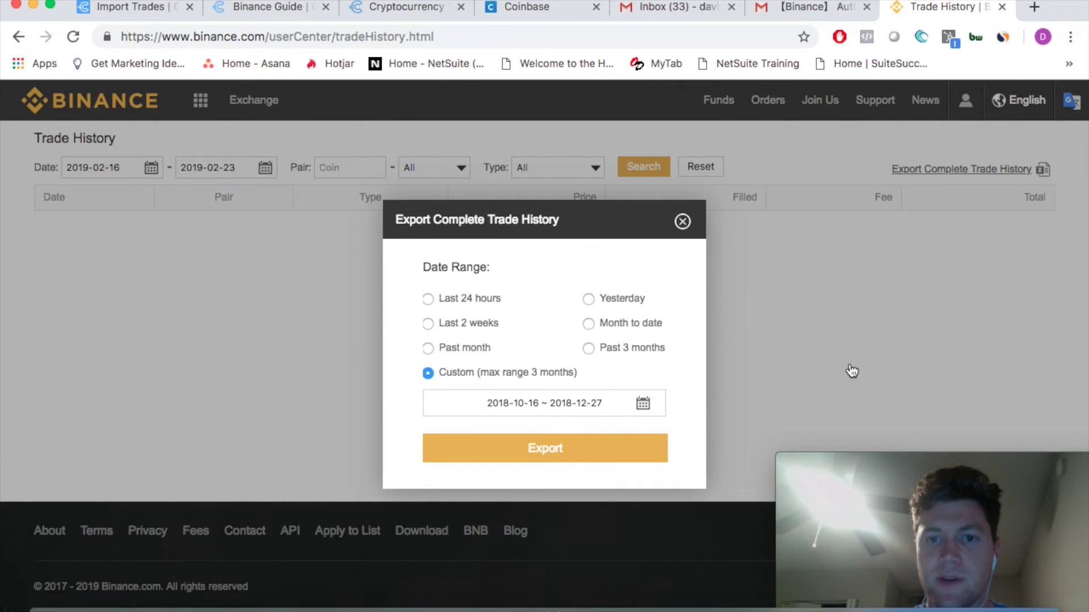
click(537, 451)
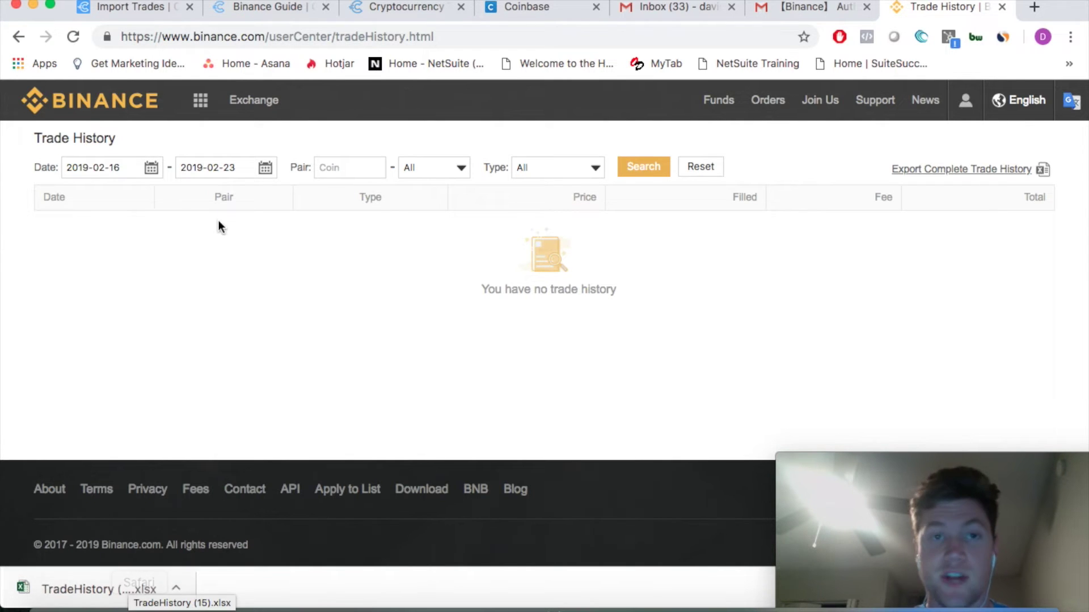
Recheck the Binance guide's export instructions against the trade import page, finishing on CryptoTrader.Tax's Binance import section
click(150, 13)
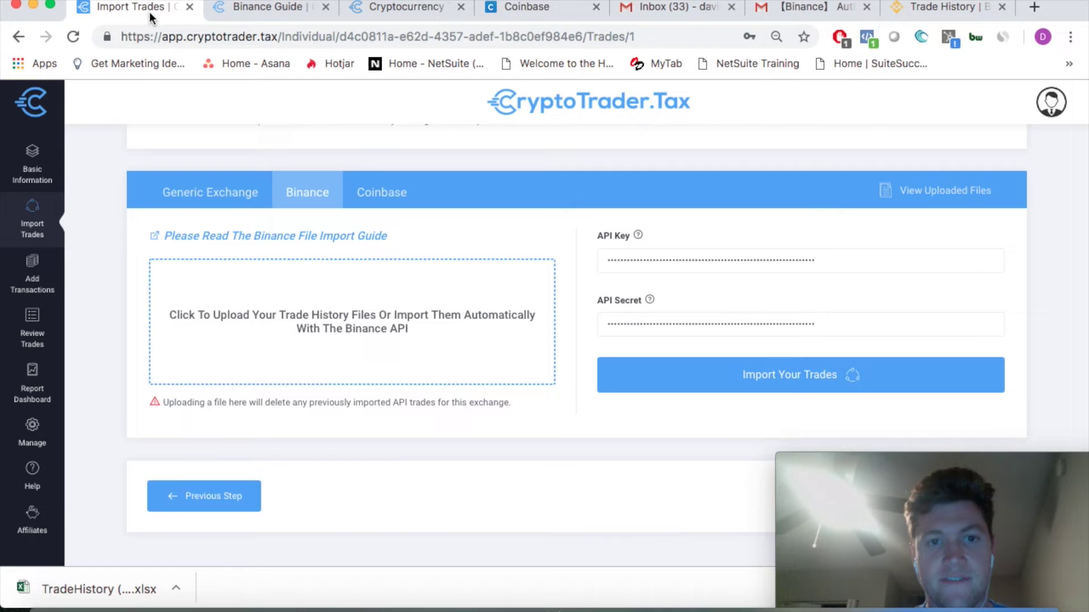
click(259, 8)
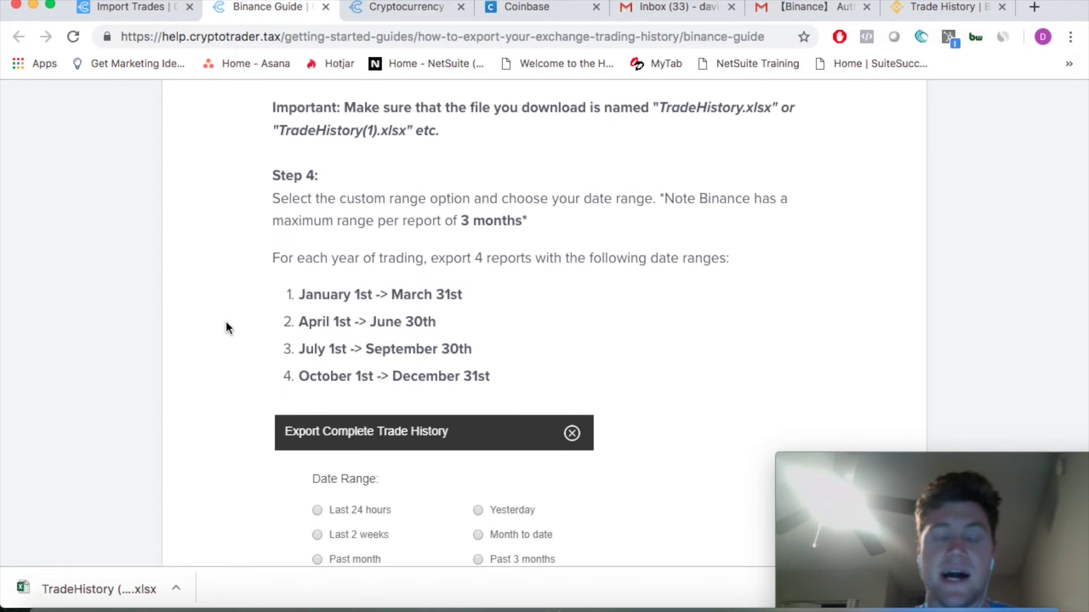
scroll(226, 321, up, 9)
scroll(226, 315, down, 11)
scroll(227, 322, down, 3)
click(140, 10)
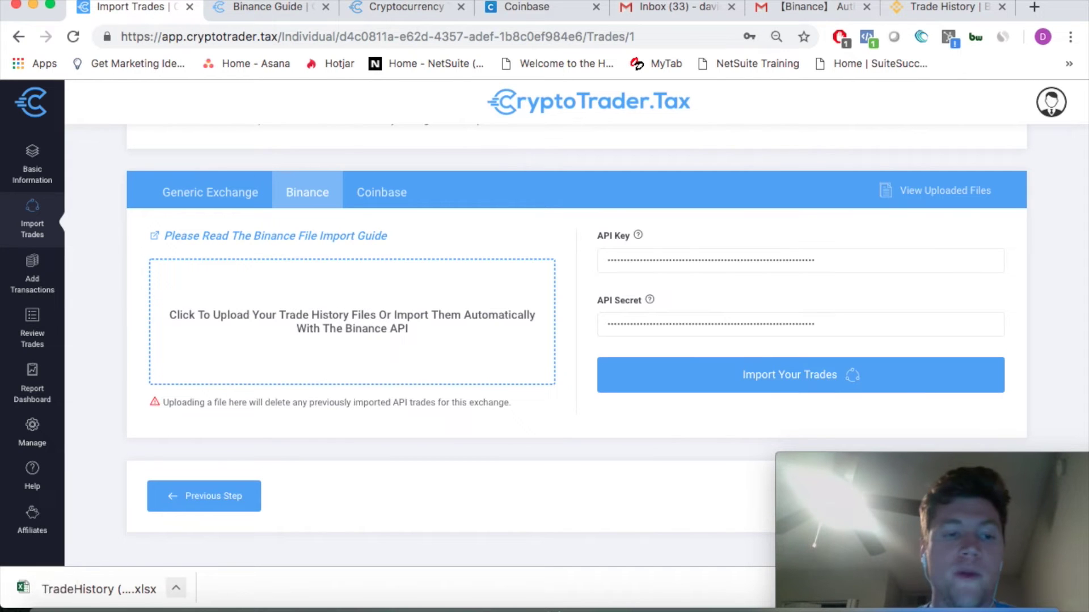
click(434, 356)
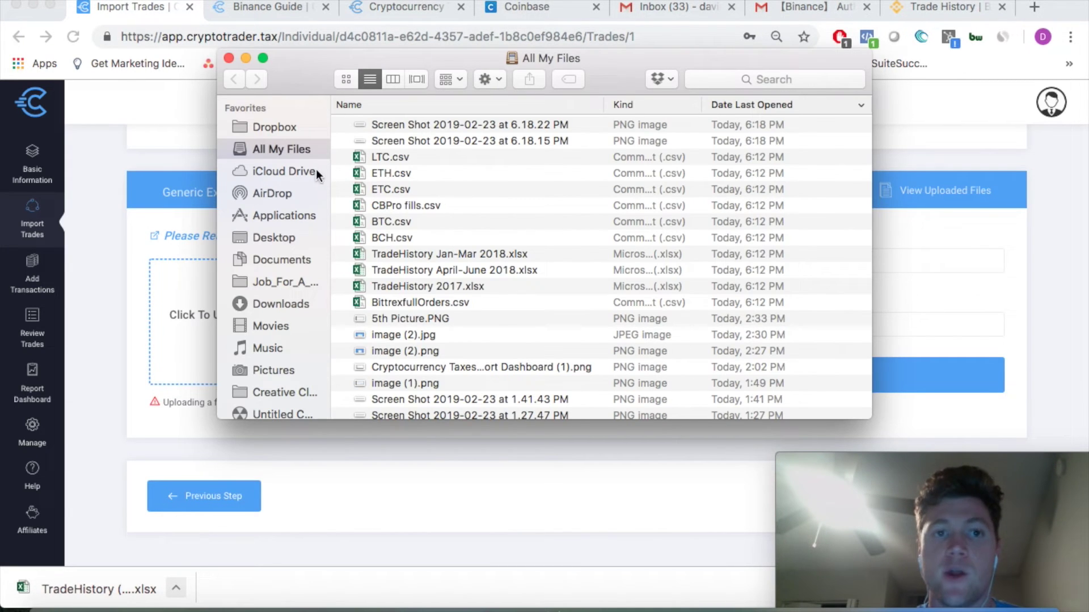
click(289, 257)
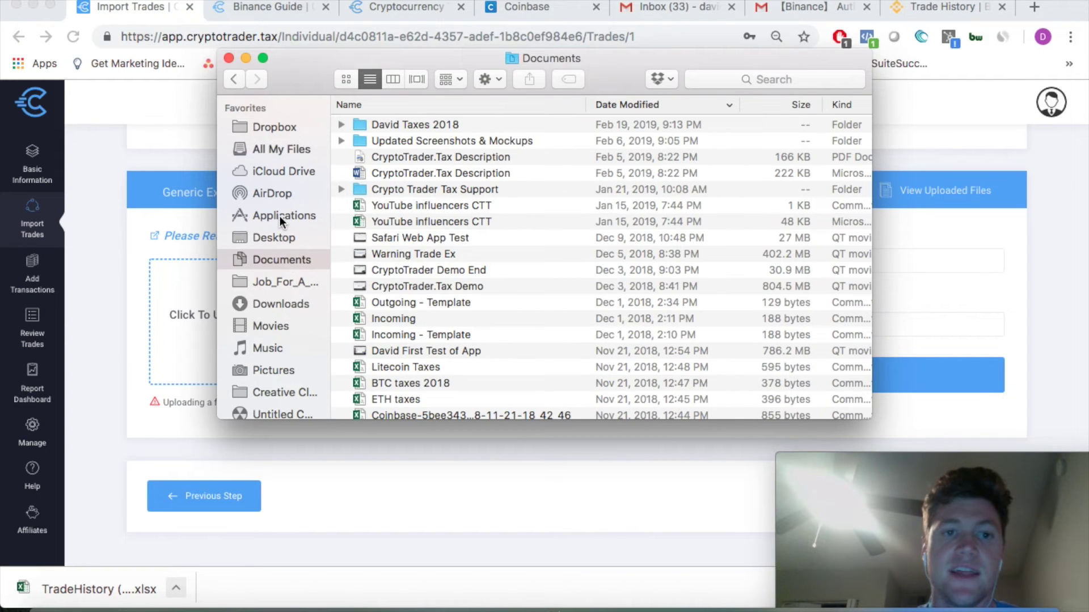
click(280, 304)
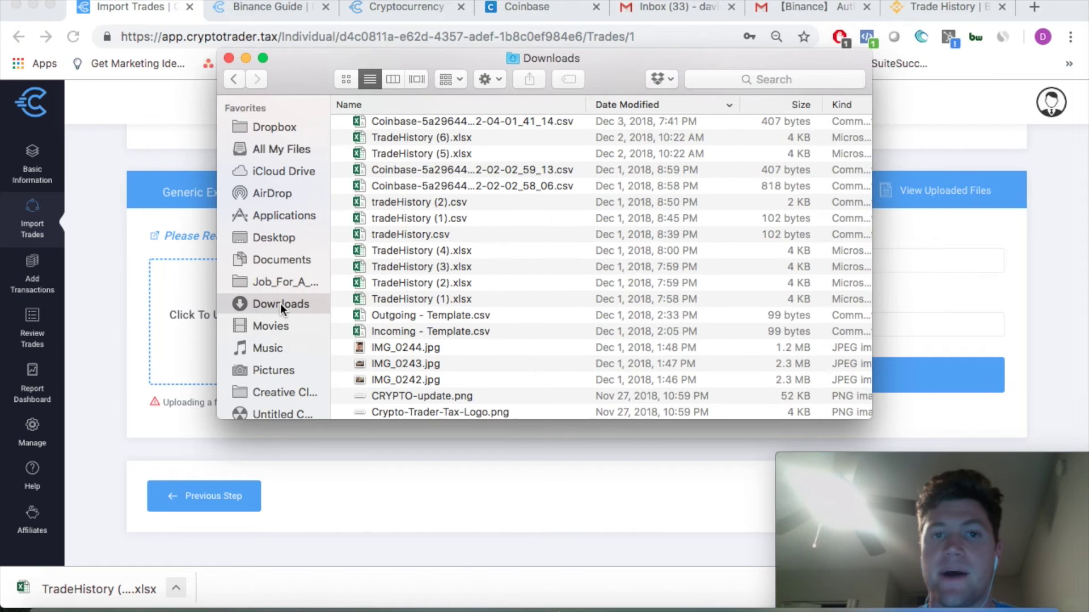
scroll(533, 263, up, 15)
scroll(533, 263, up, 10)
click(228, 58)
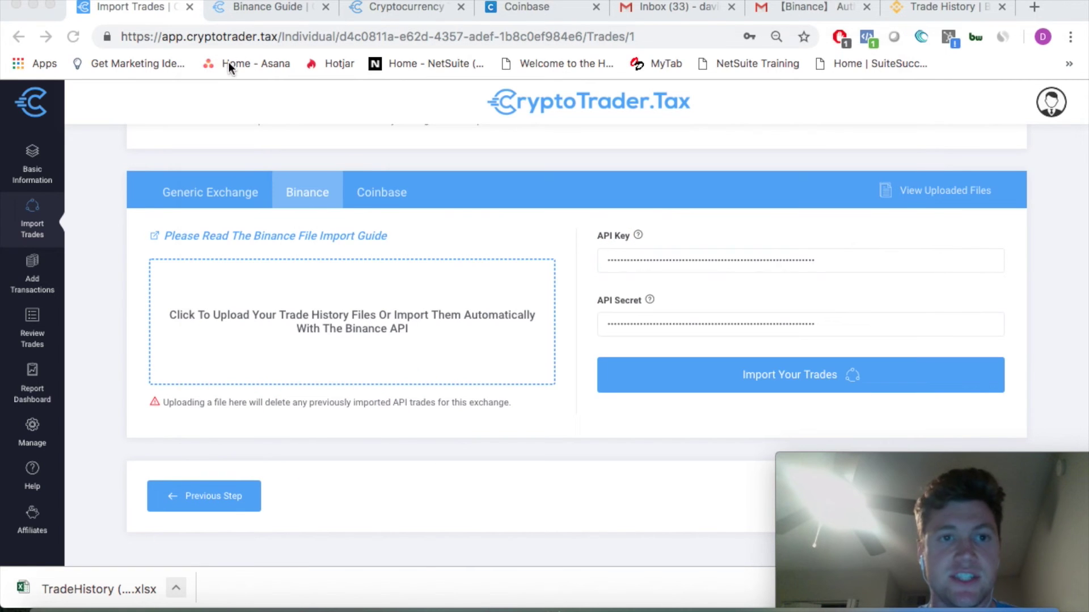
Upload TradeHistory (15).xlsx from the Downloads folder as the Binance trade history file
click(302, 322)
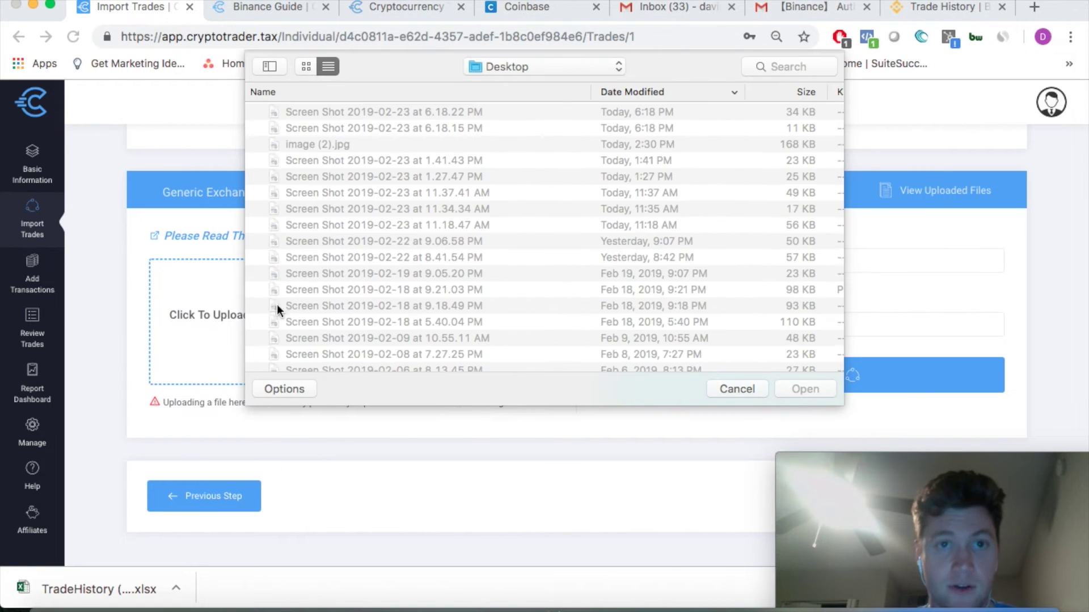
click(563, 70)
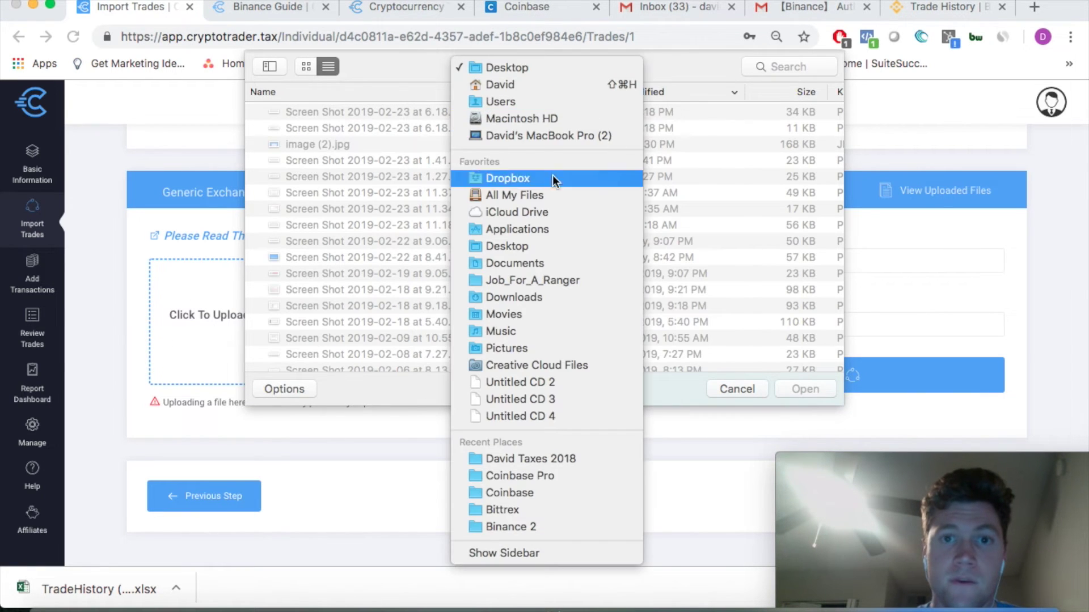
click(523, 301)
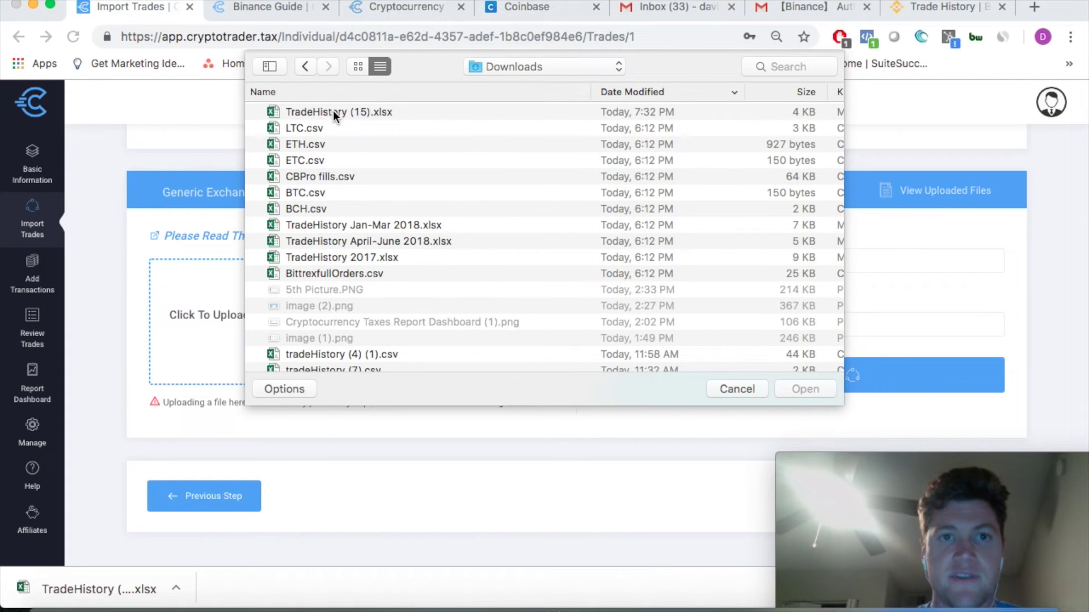
double_click(333, 111)
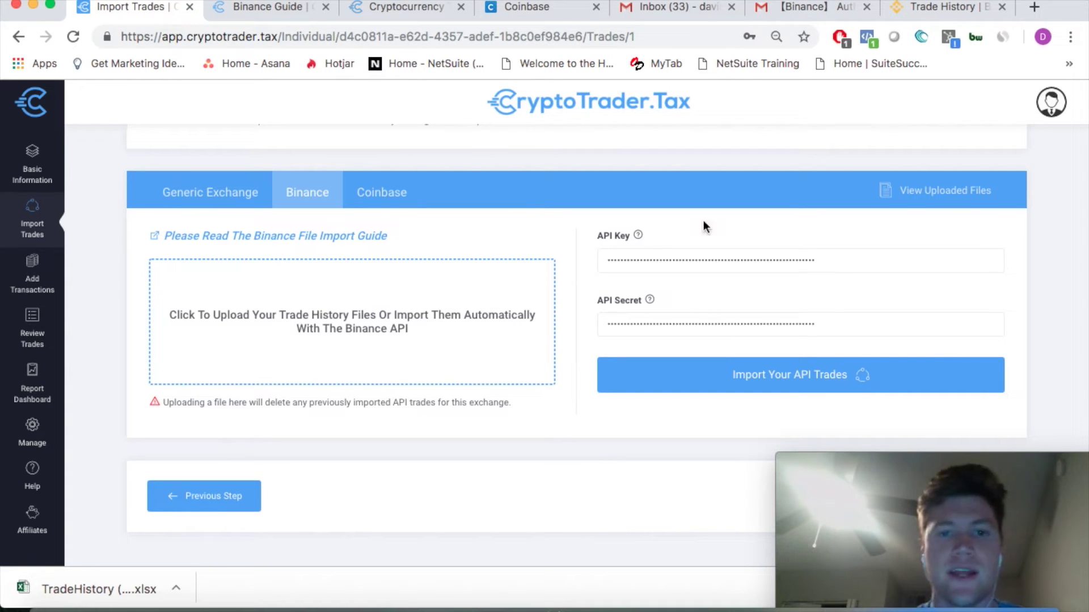
Go to the Review Trades stage and delete all trades from the trade history, confirming the deletion
scroll(389, 332, up, 4)
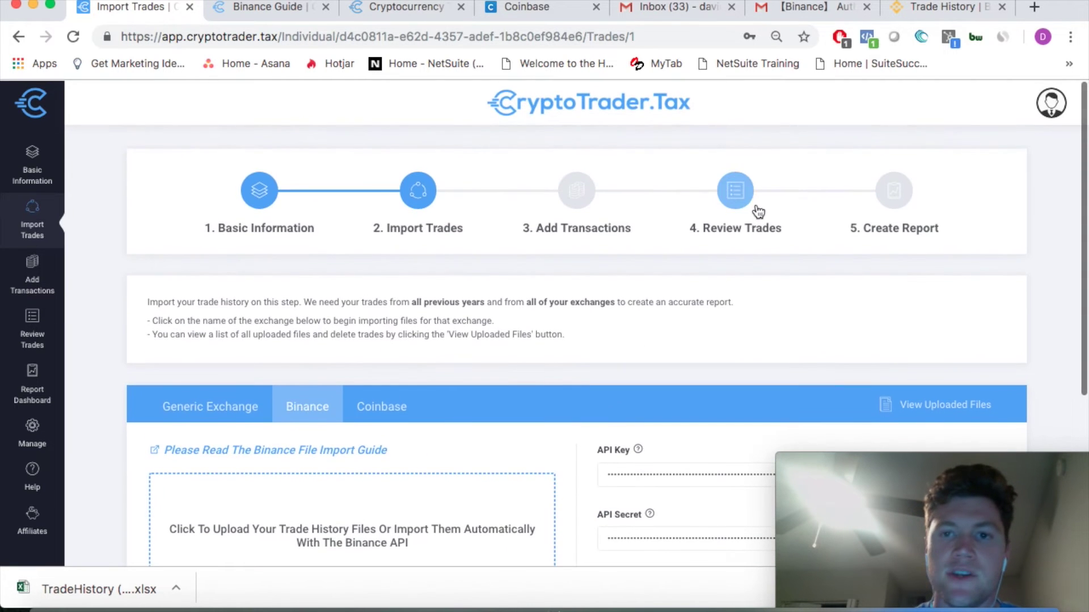
click(743, 199)
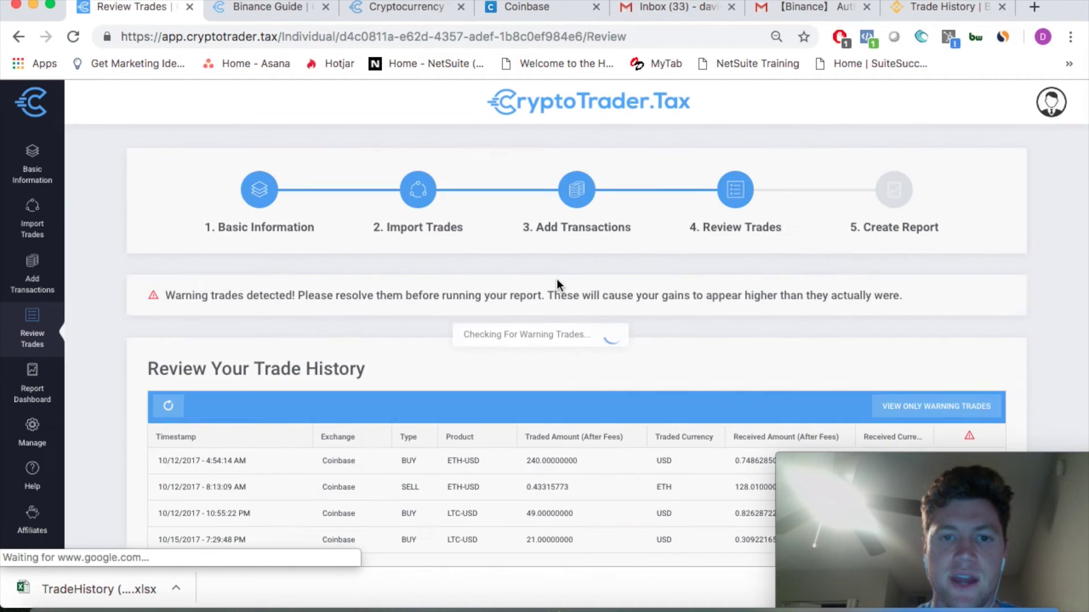
scroll(557, 279, down, 3)
scroll(557, 279, up, 3)
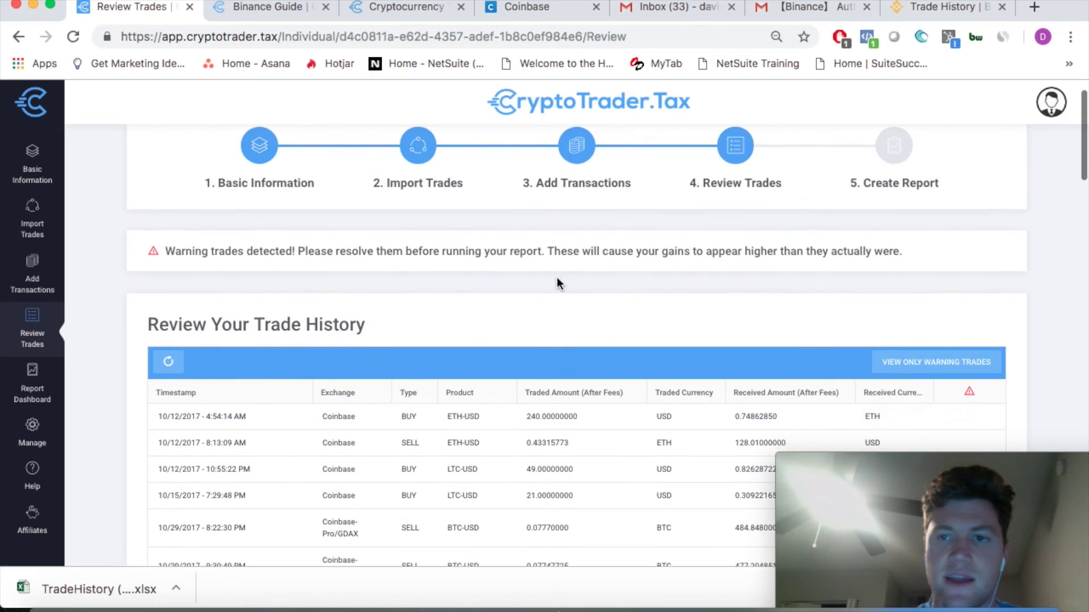
scroll(557, 278, down, 20)
scroll(595, 292, down, 5)
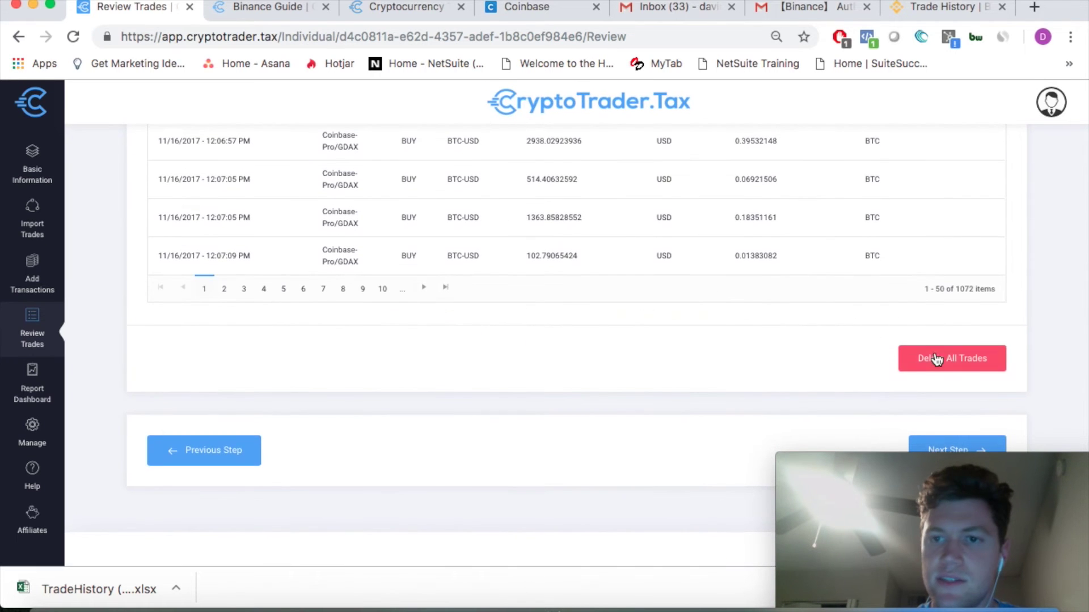
click(934, 358)
click(549, 392)
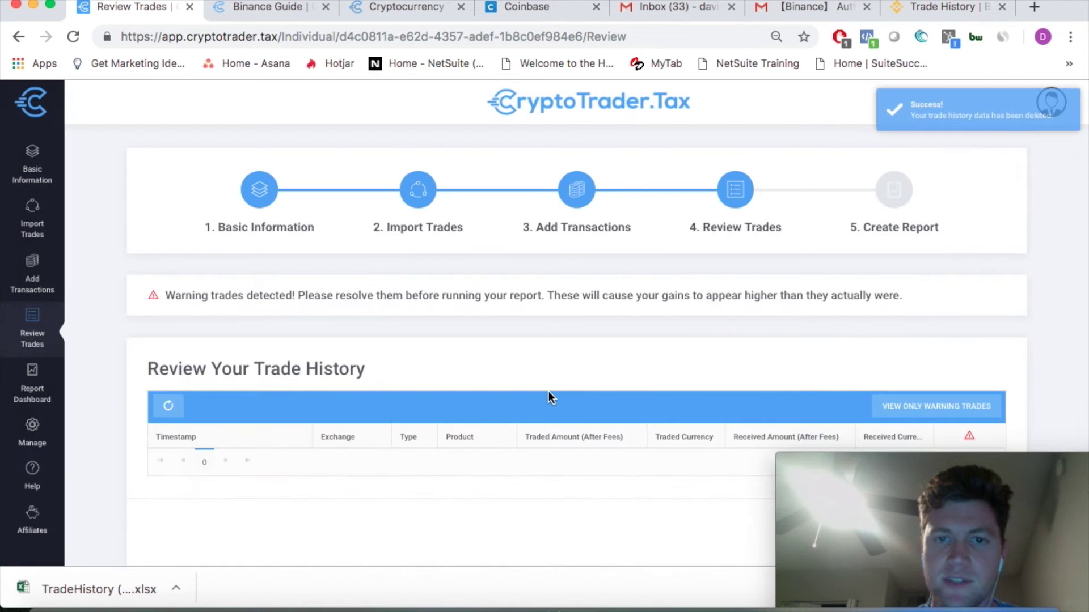
Return to the Import Trades stage and upload TradeHistory (15).xlsx from Downloads as the Binance trade history file
click(417, 189)
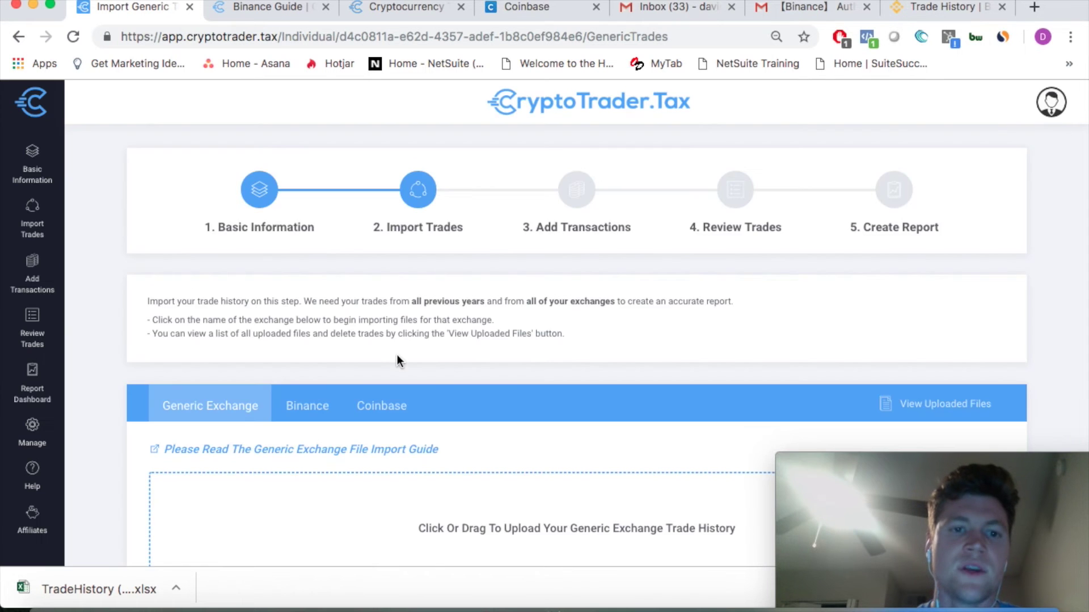
scroll(397, 361, down, 3)
click(312, 215)
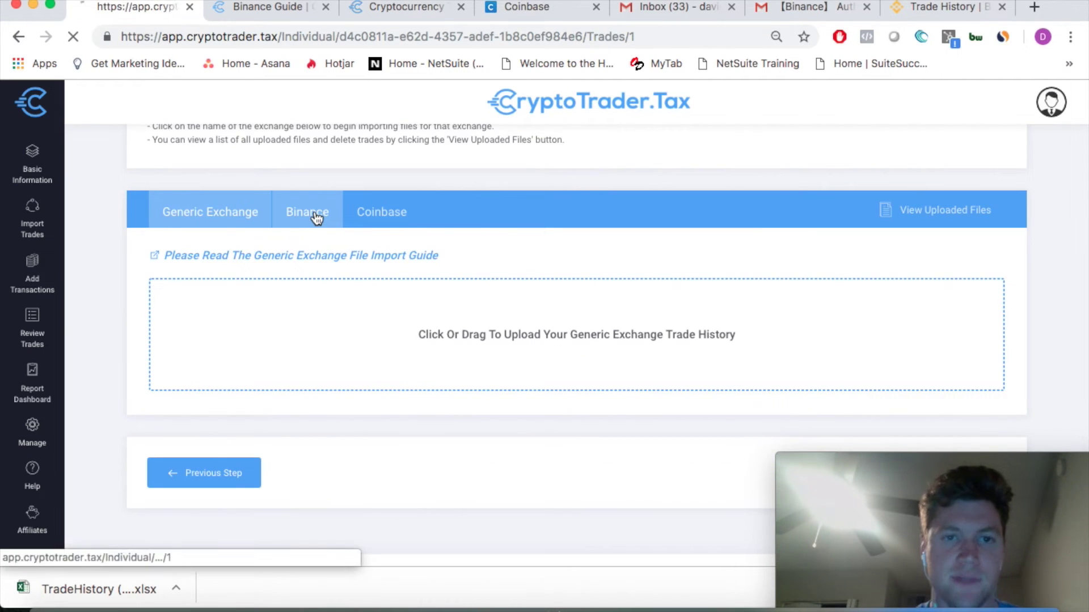
scroll(289, 457, down, 2)
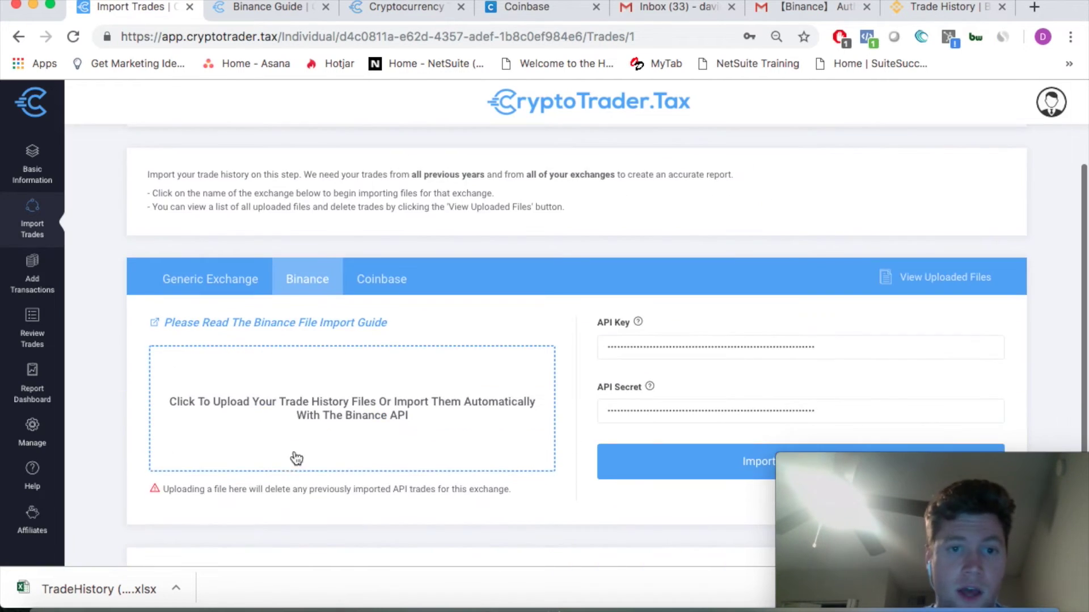
click(328, 424)
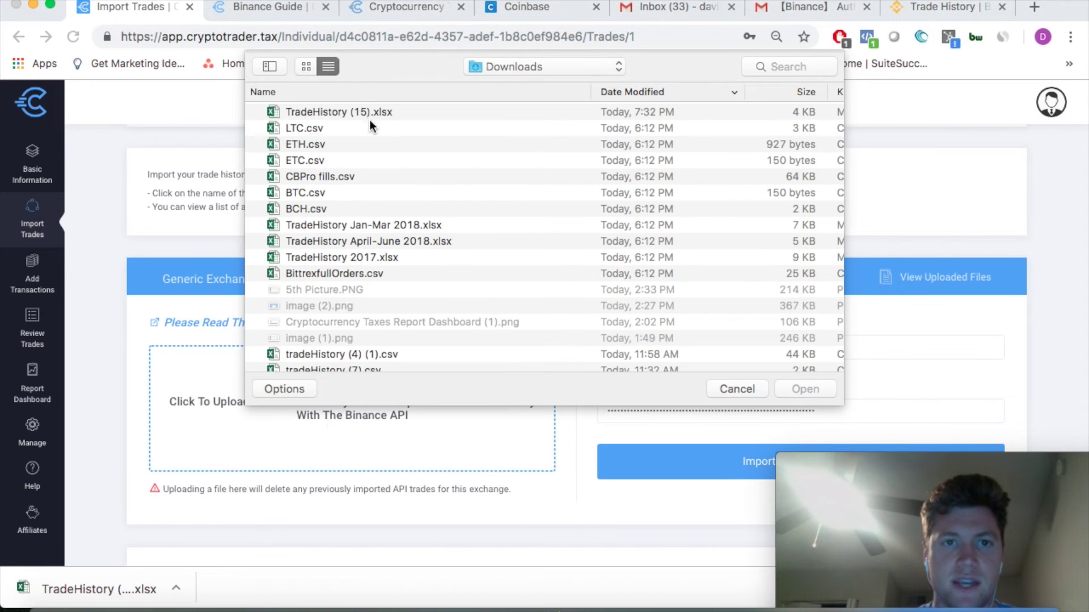
double_click(369, 111)
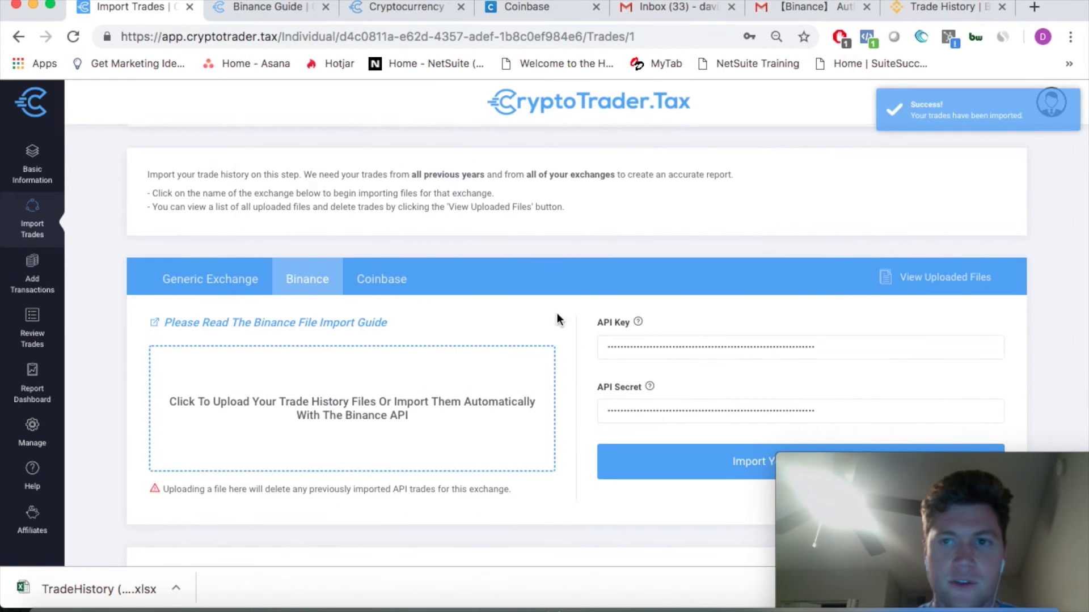
Go to the Review Trades stage and examine the imported Binance trades
scroll(655, 204, up, 2)
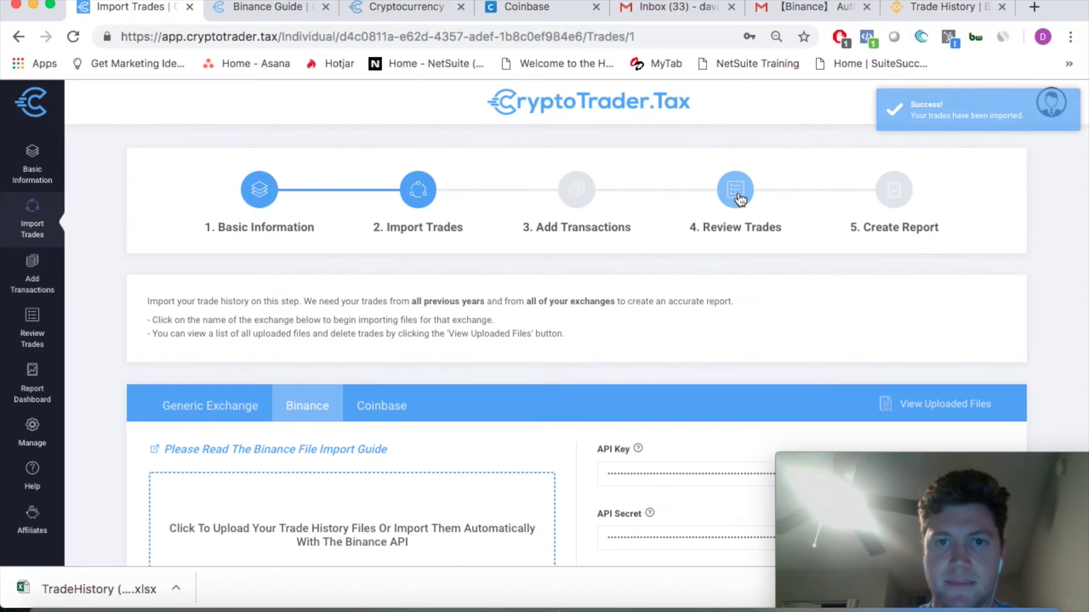
click(737, 193)
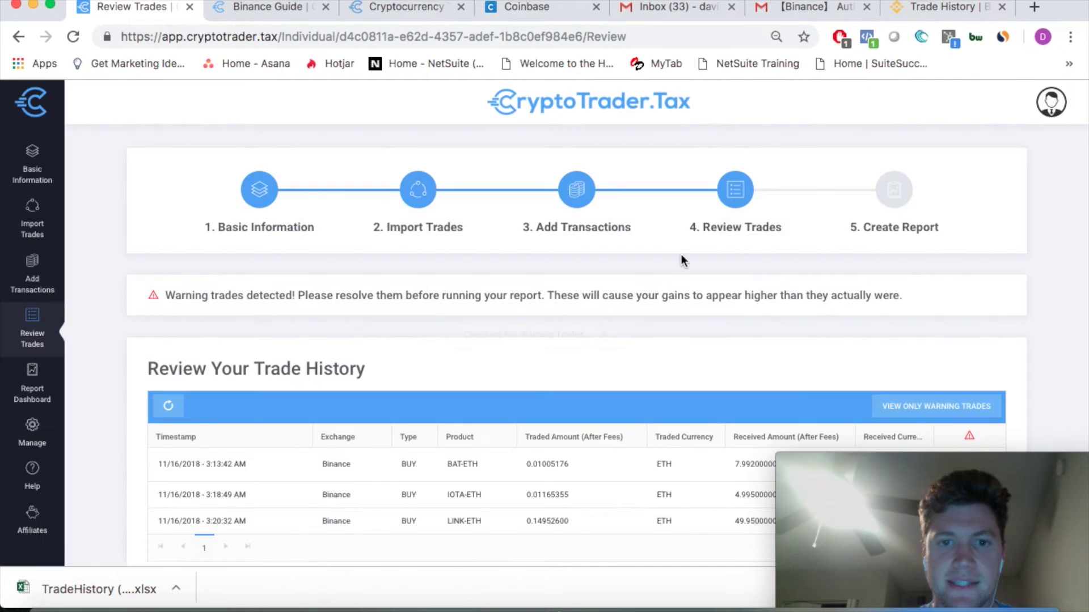
scroll(598, 323, down, 2)
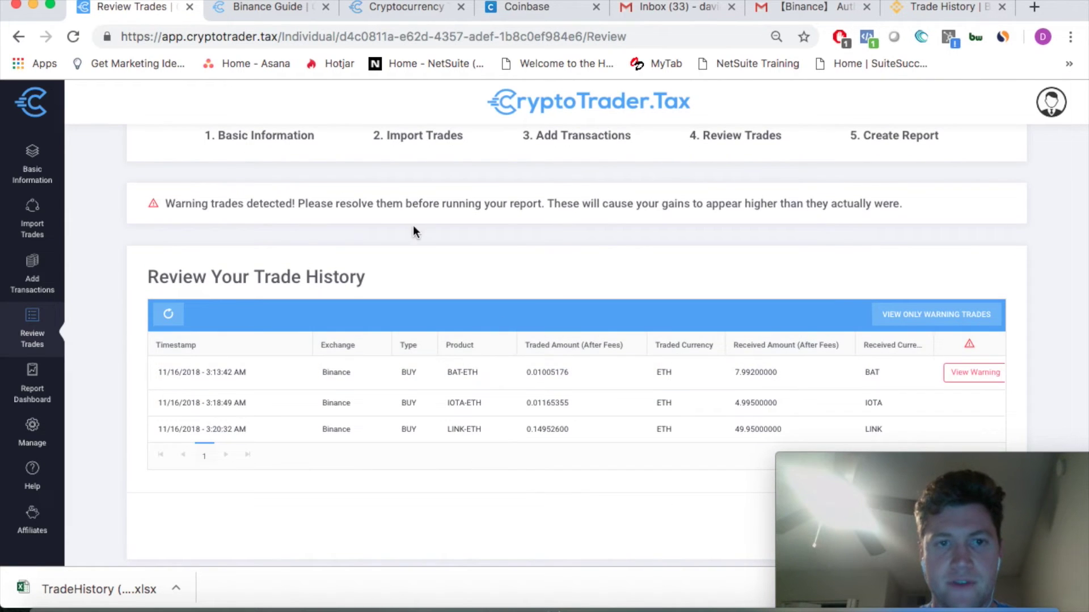
Return to the Import Trades stage, switch to the Coinbase section and open the Coinbase file import guide
scroll(392, 221, up, 1)
click(418, 174)
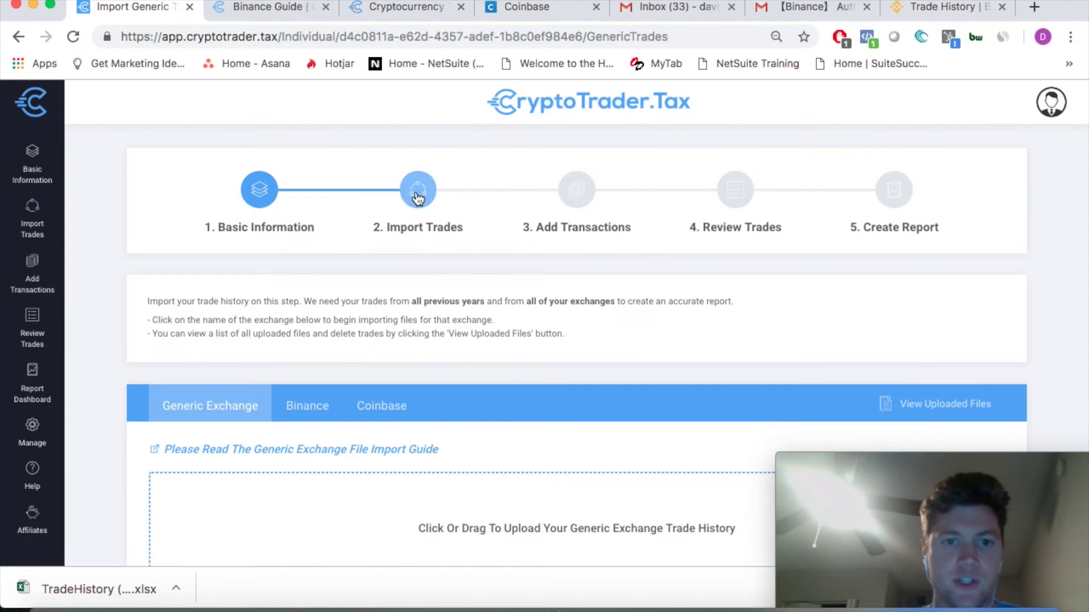
scroll(417, 319, down, 2)
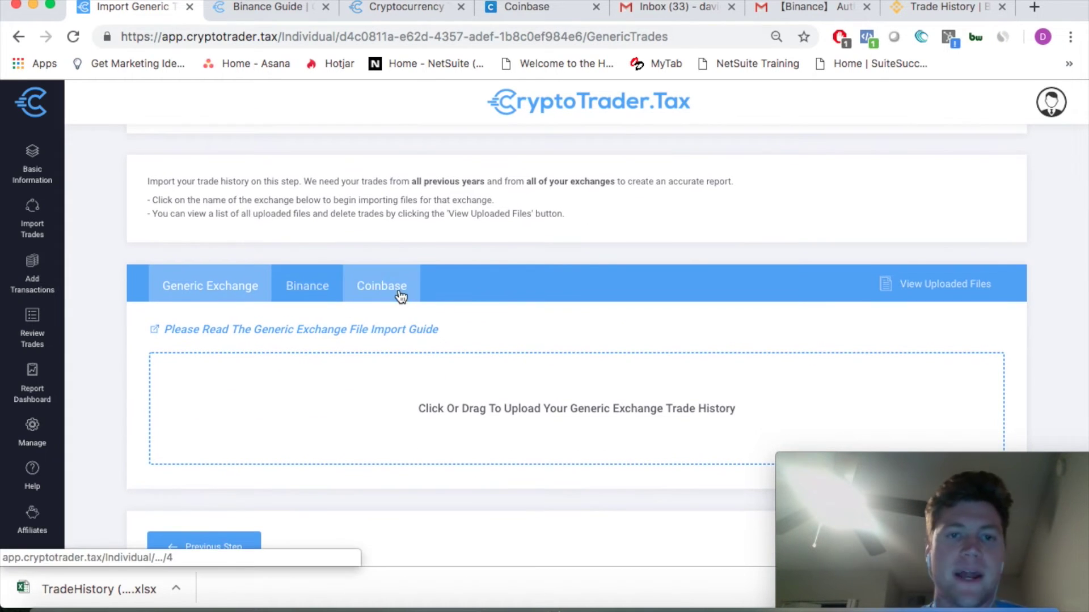
click(401, 295)
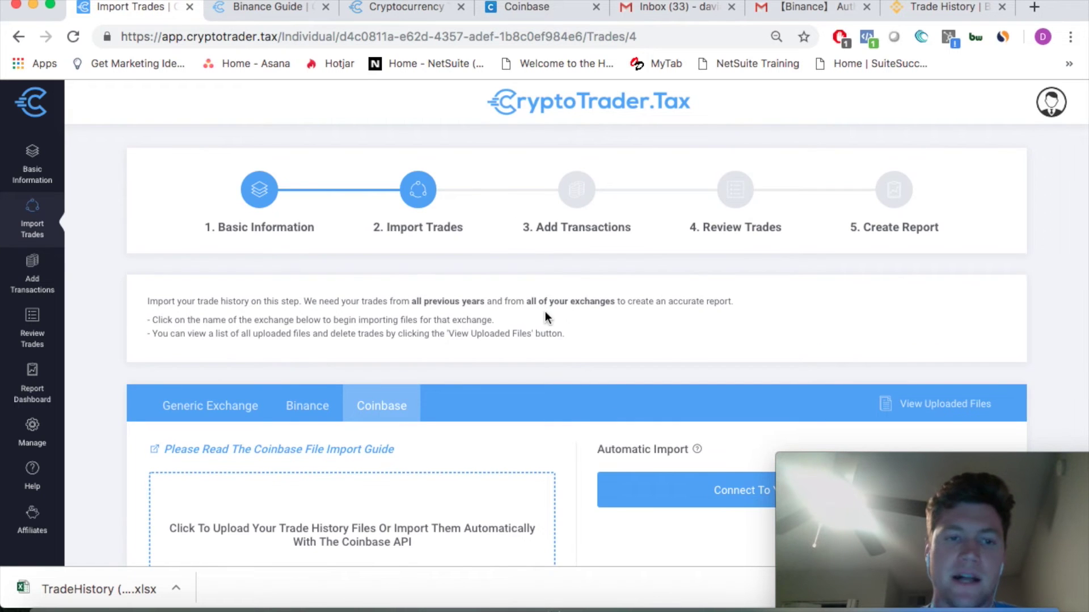
scroll(546, 311, down, 3)
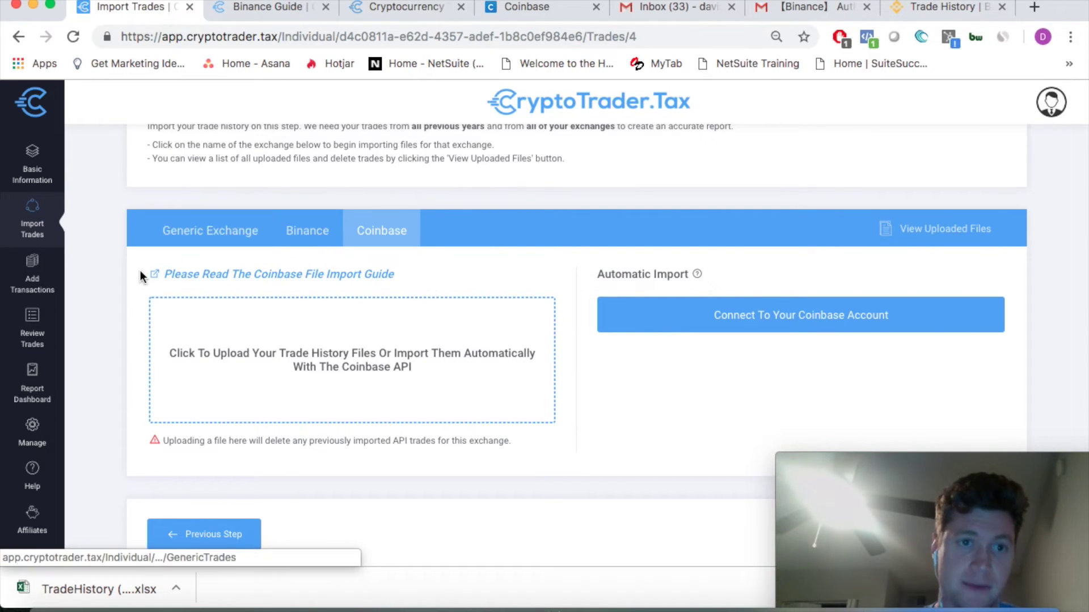
click(281, 275)
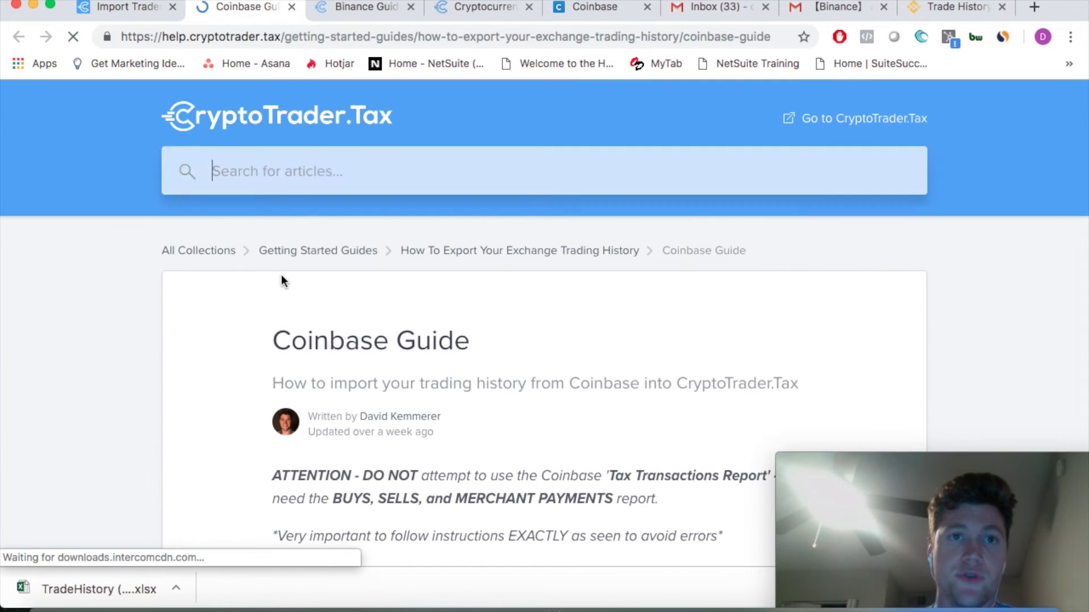
Read the Coinbase guide's export instructions, including the required report type and the account and time range settings for each coin
scroll(193, 298, down, 2)
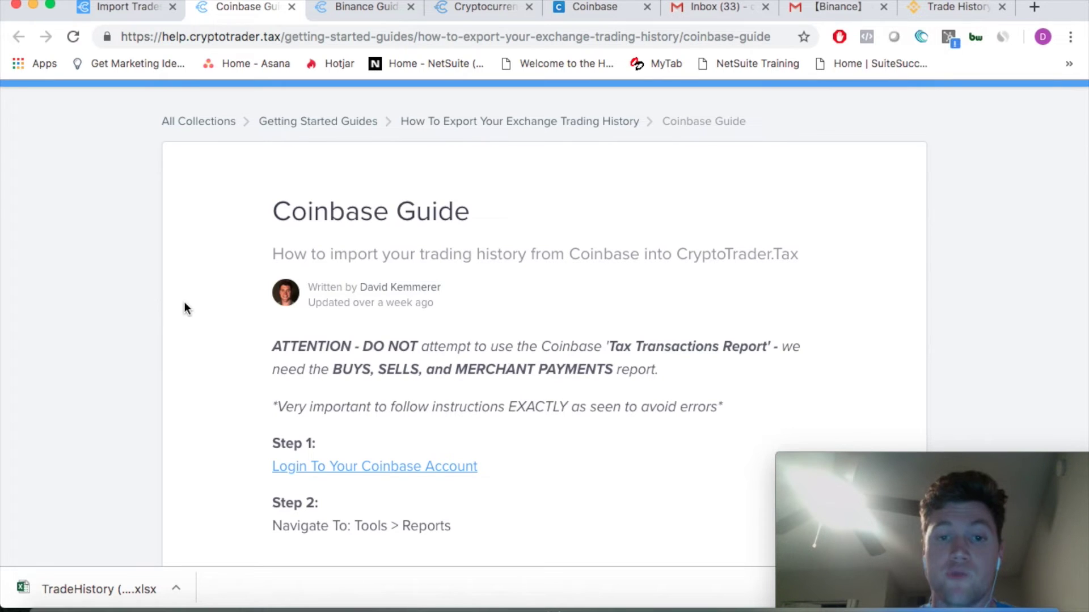
scroll(186, 308, down, 1)
scroll(185, 308, down, 3)
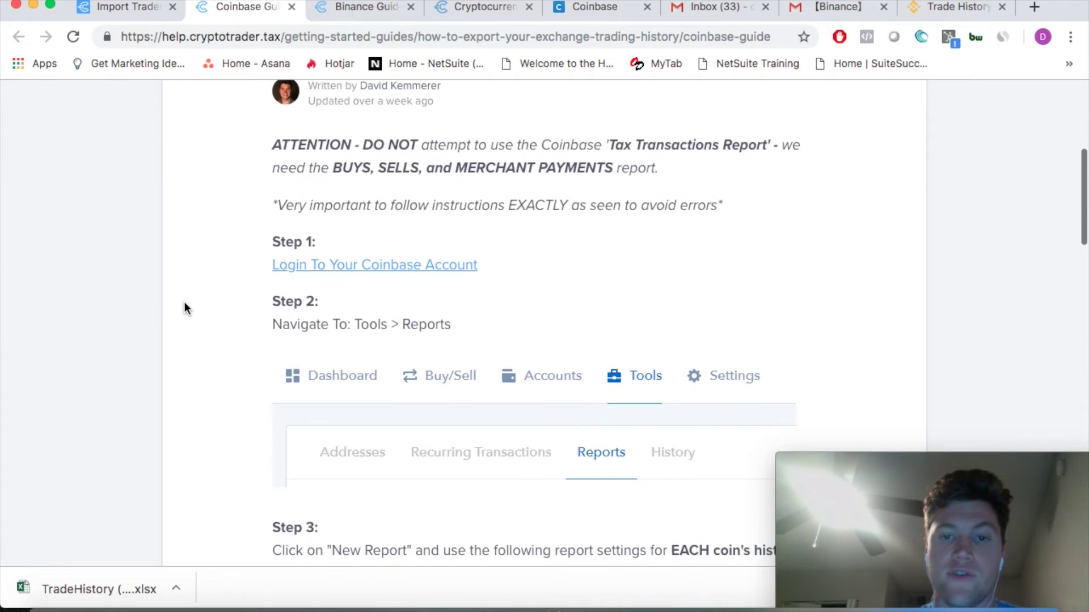
scroll(185, 309, up, 3)
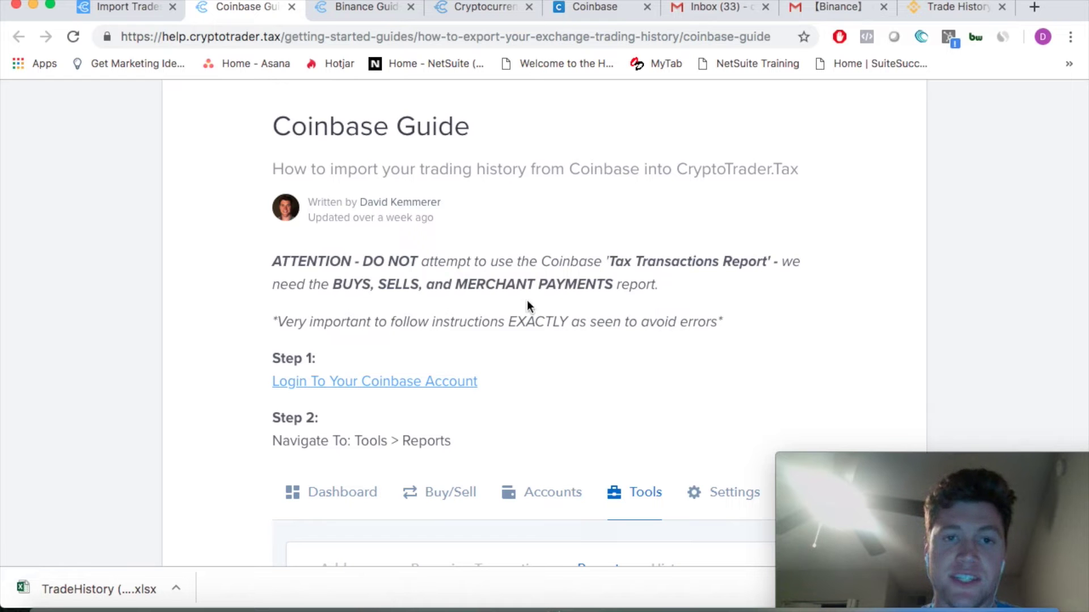
drag(614, 289, 336, 288)
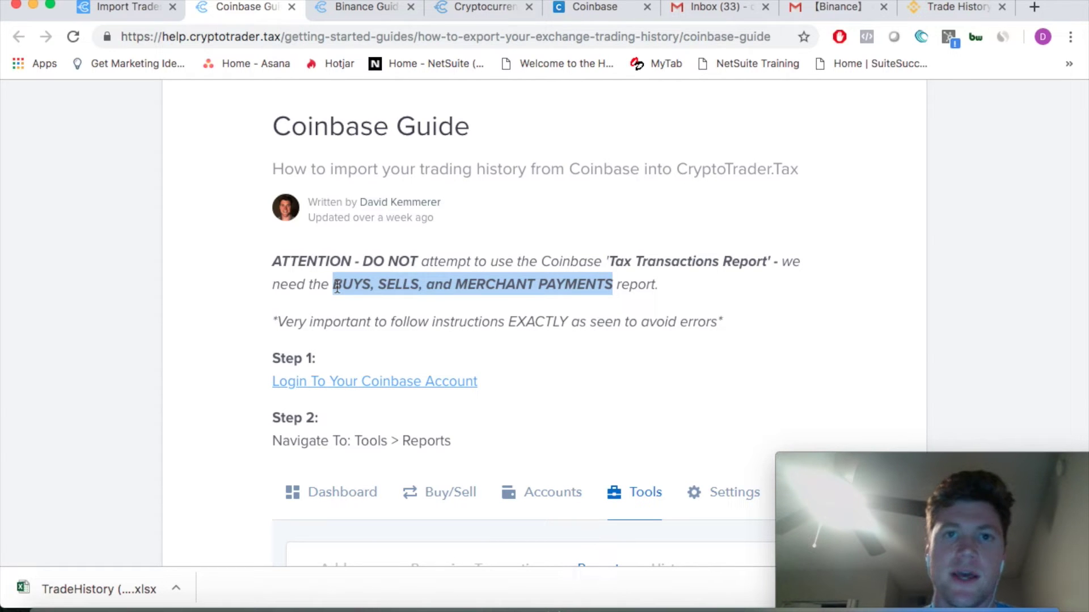
scroll(468, 244, down, 2)
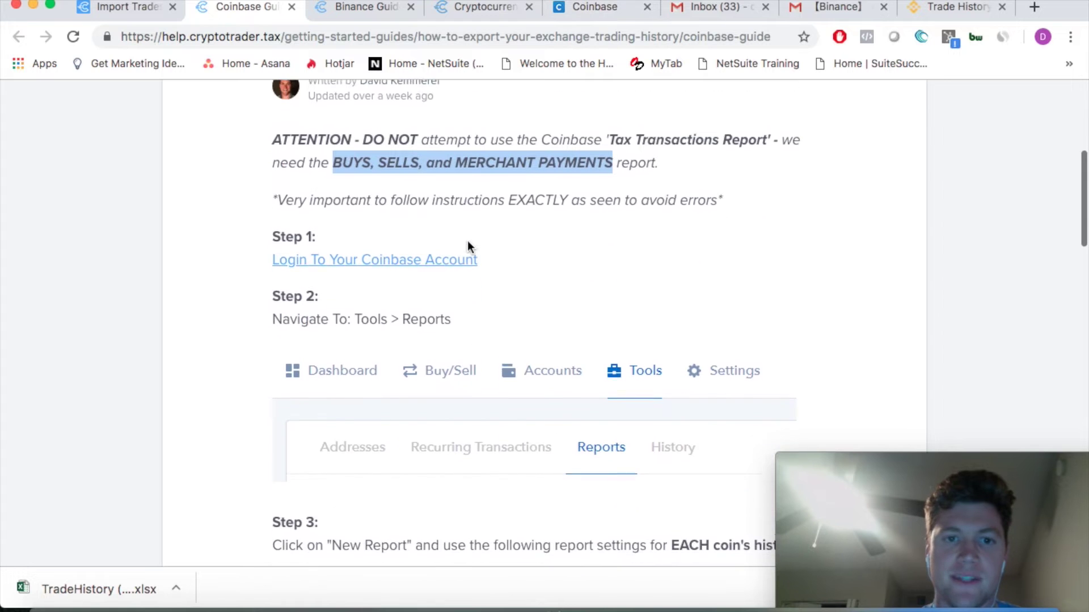
scroll(265, 223, down, 3)
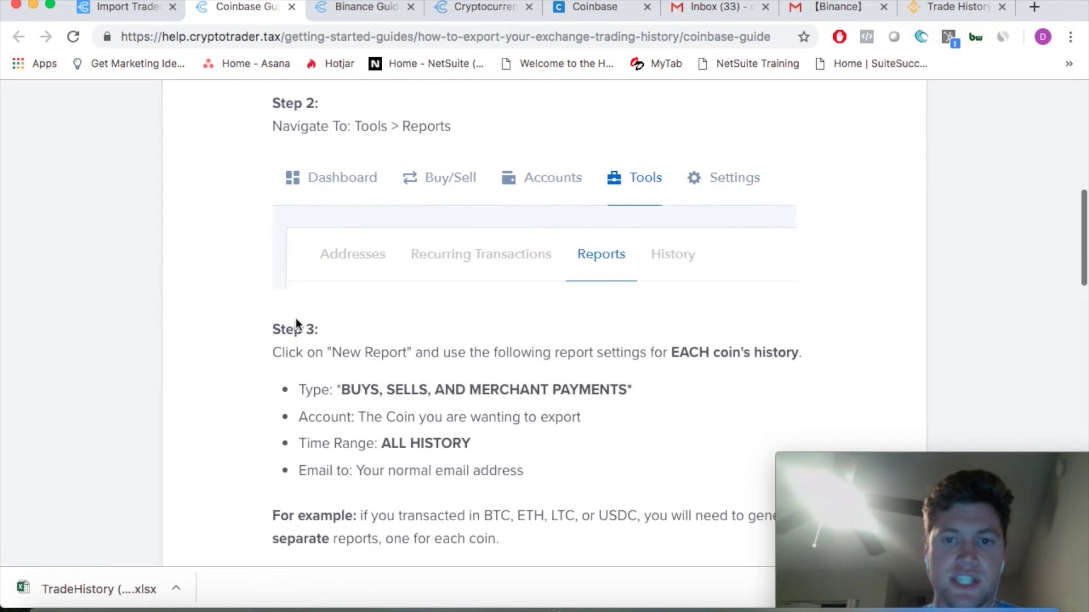
scroll(296, 324, down, 2)
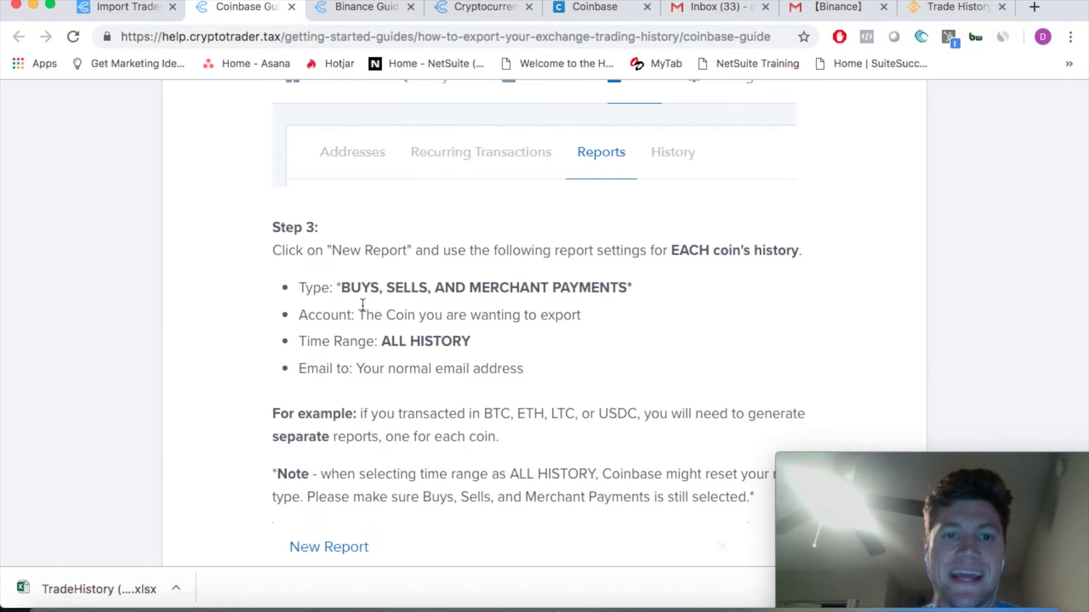
drag(357, 315, 585, 316)
click(587, 317)
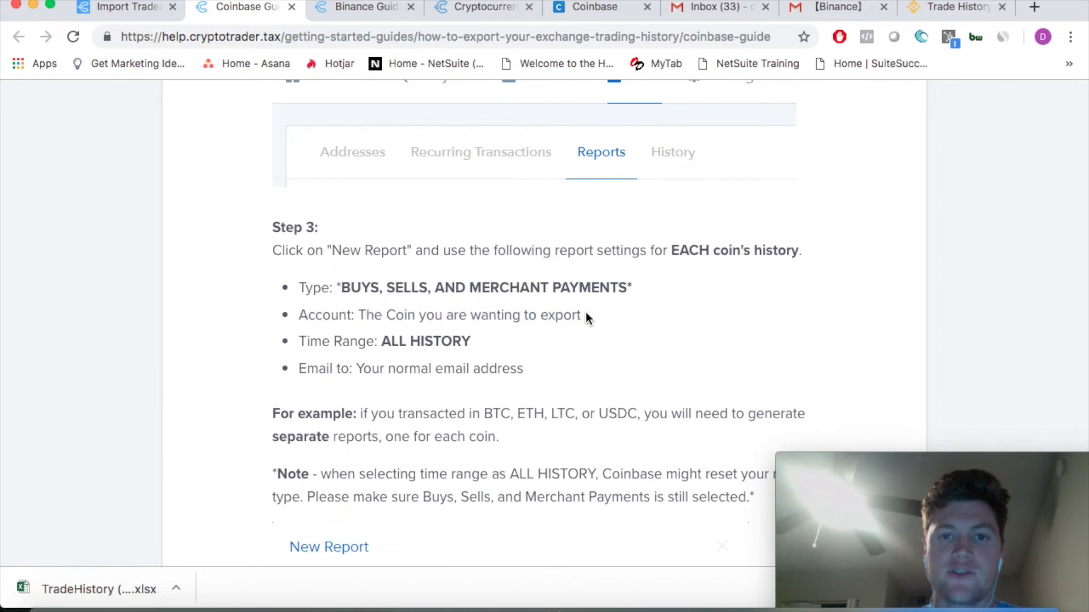
Switch to Coinbase, sign in with the prefilled account credentials and open the account's reports list
click(584, 15)
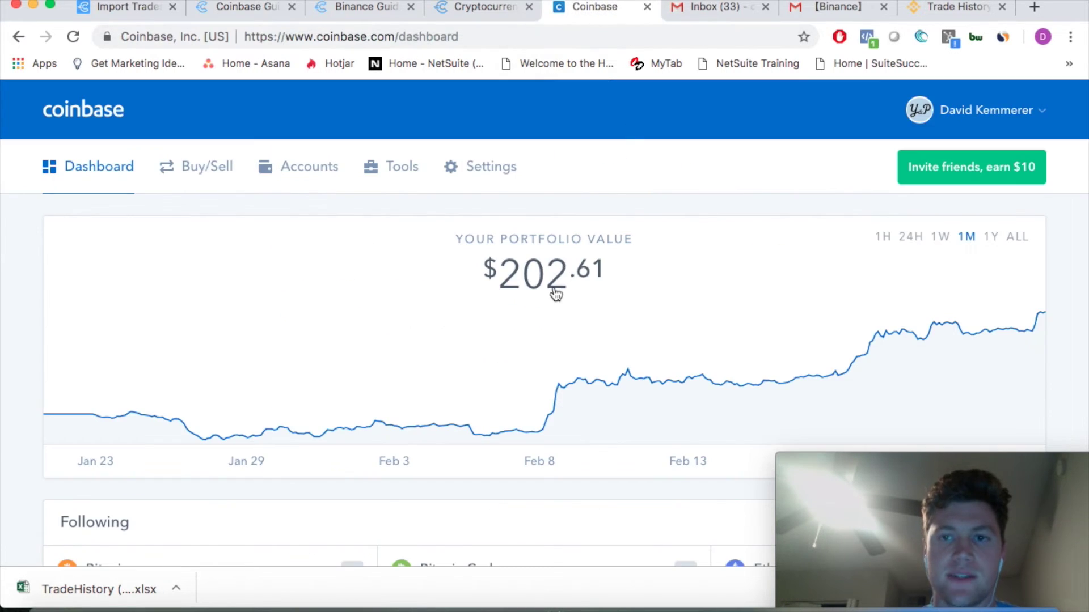
click(402, 166)
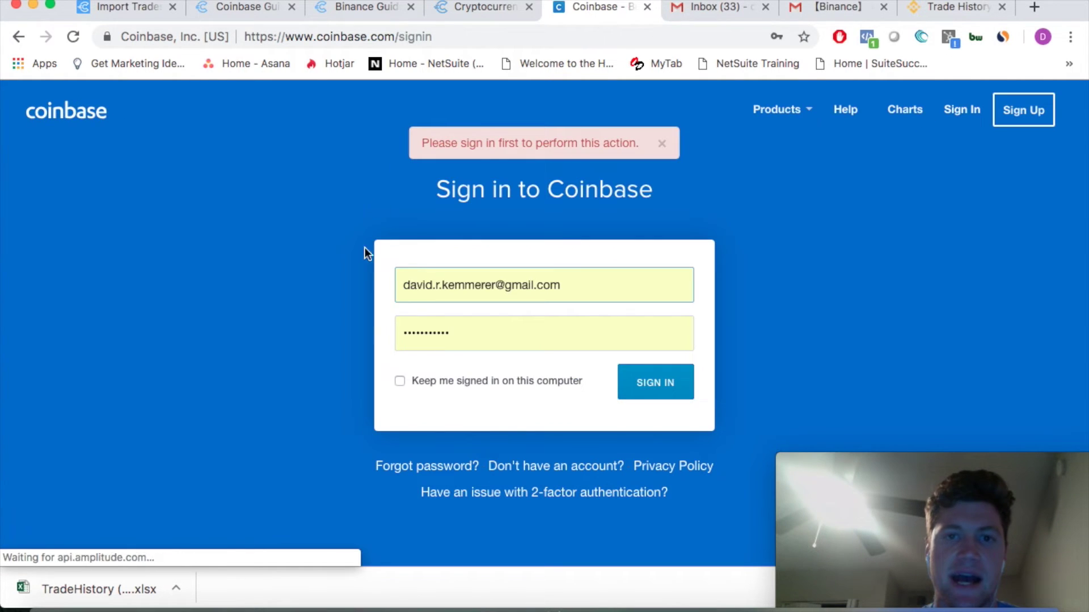
click(655, 382)
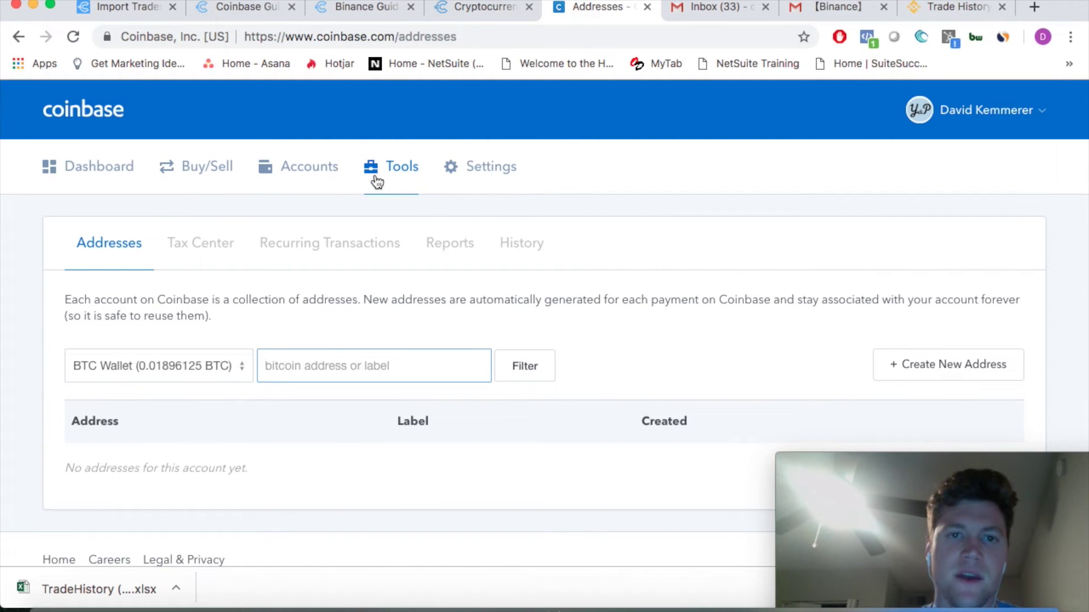
click(445, 245)
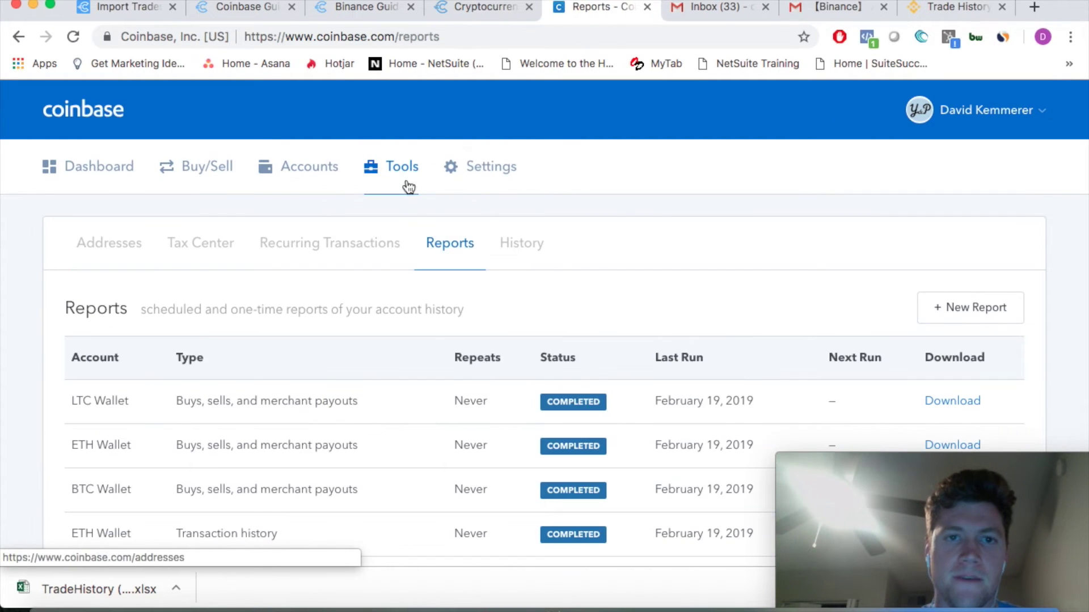
Start a new Coinbase report and set its type to Buys, sells, and merchant payouts
scroll(719, 275, down, 3)
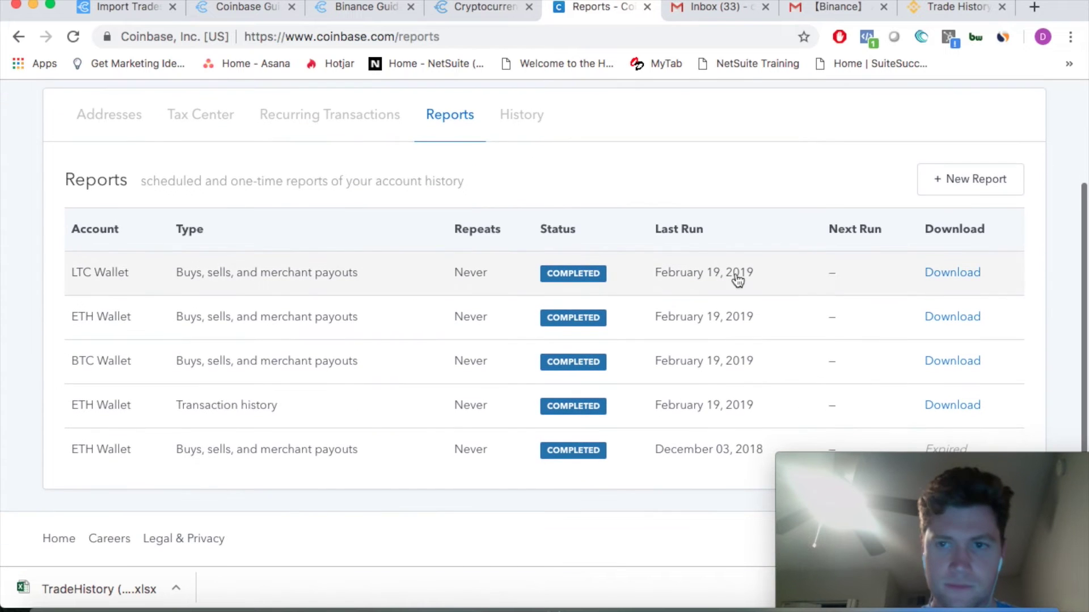
click(959, 180)
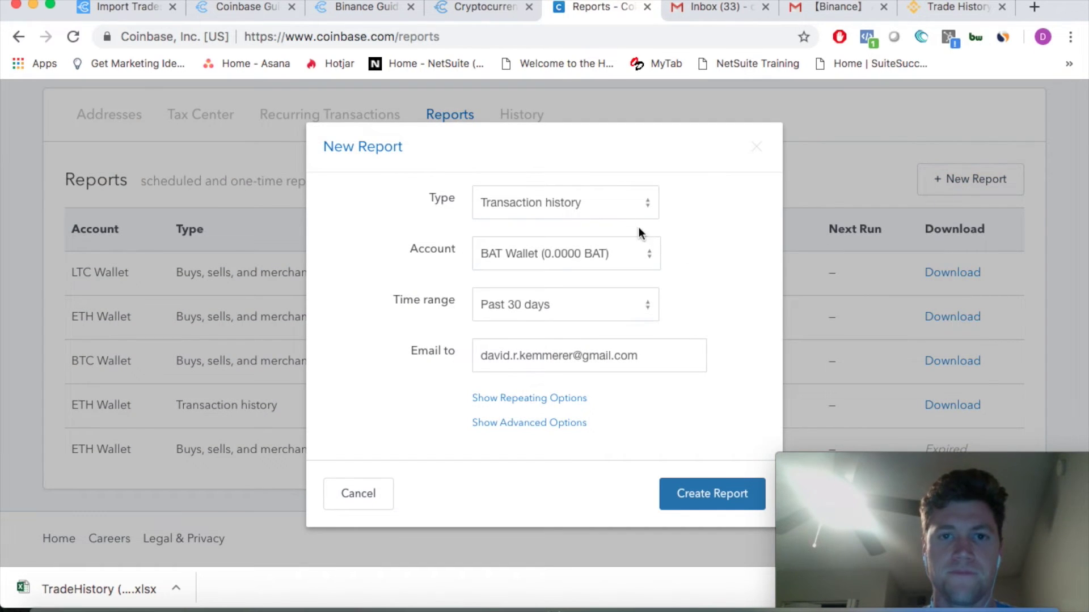
click(606, 217)
click(737, 182)
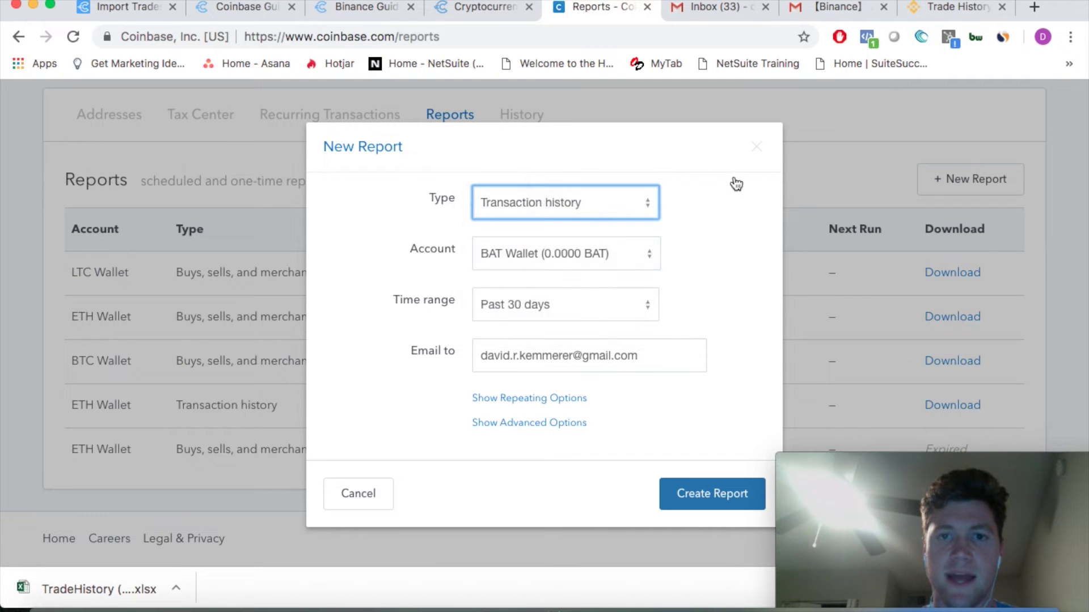
click(564, 207)
click(573, 270)
Set the new report's account to BTC Wallet and its time range to All history
click(526, 259)
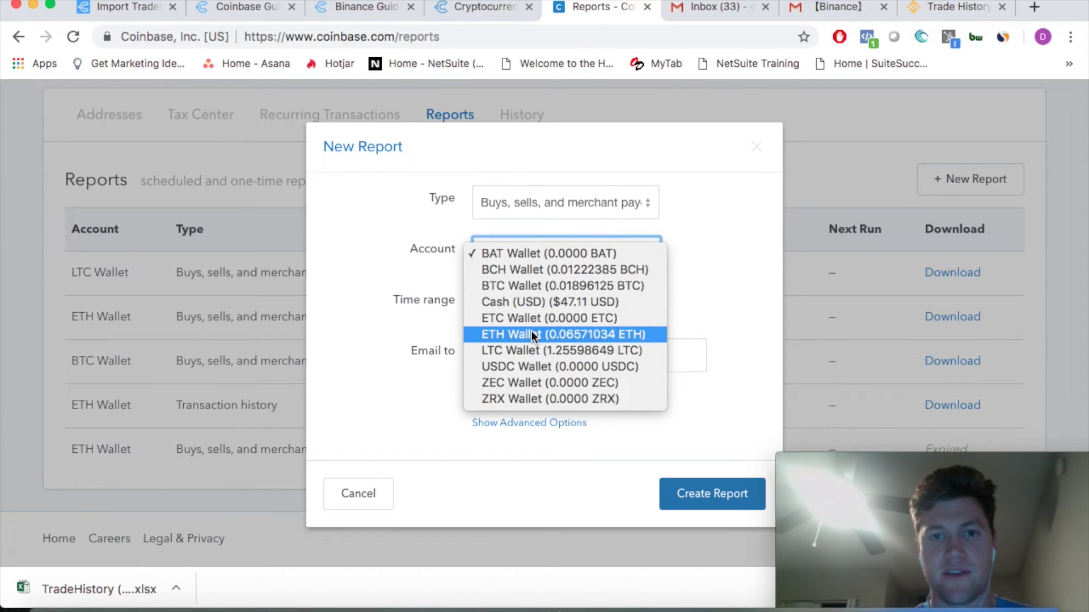
click(723, 279)
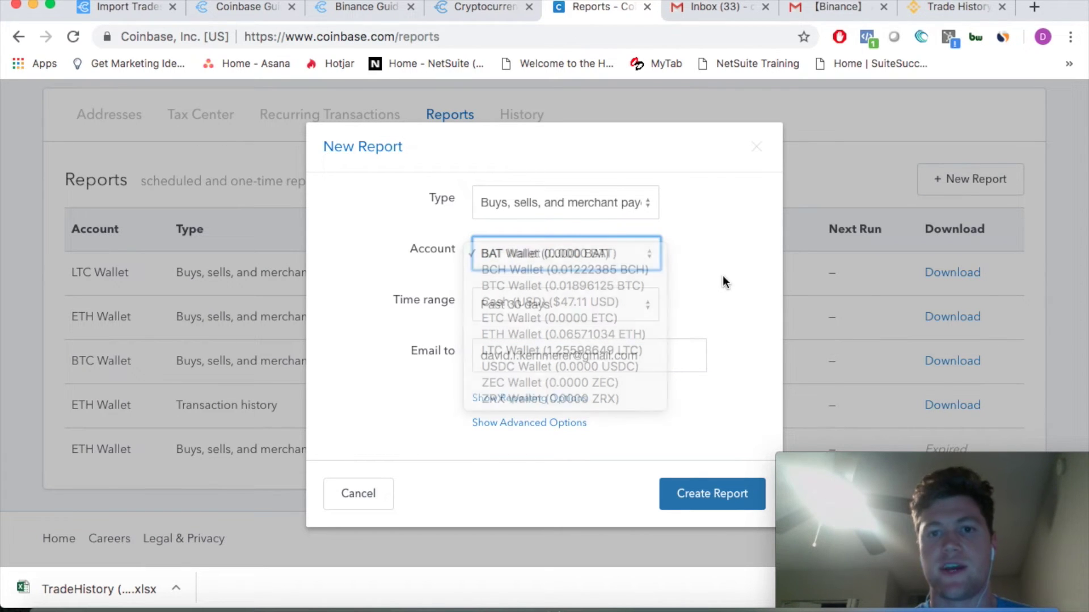
click(577, 259)
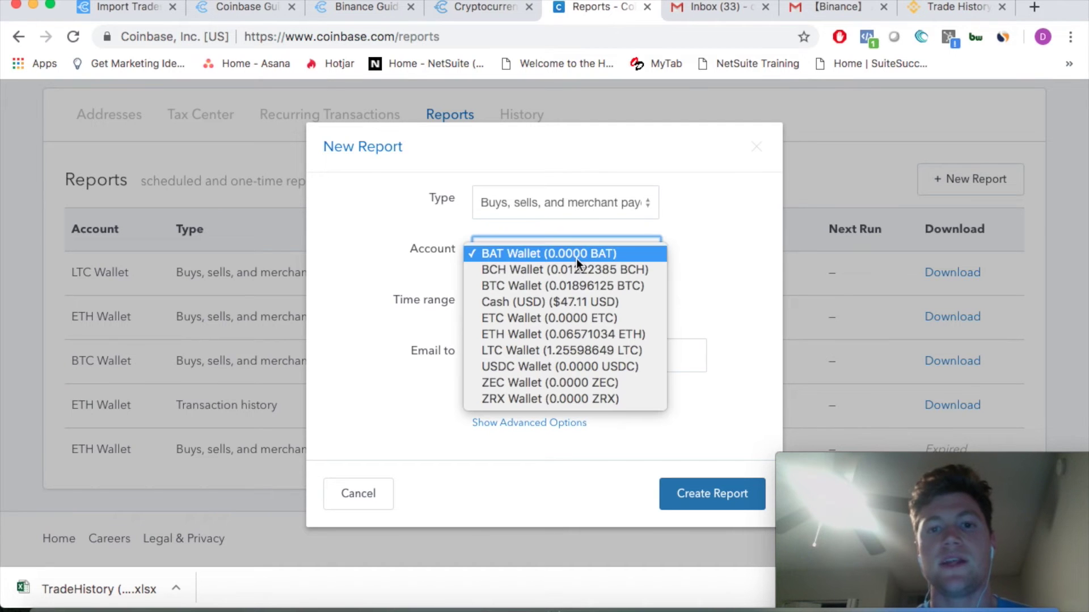
click(560, 285)
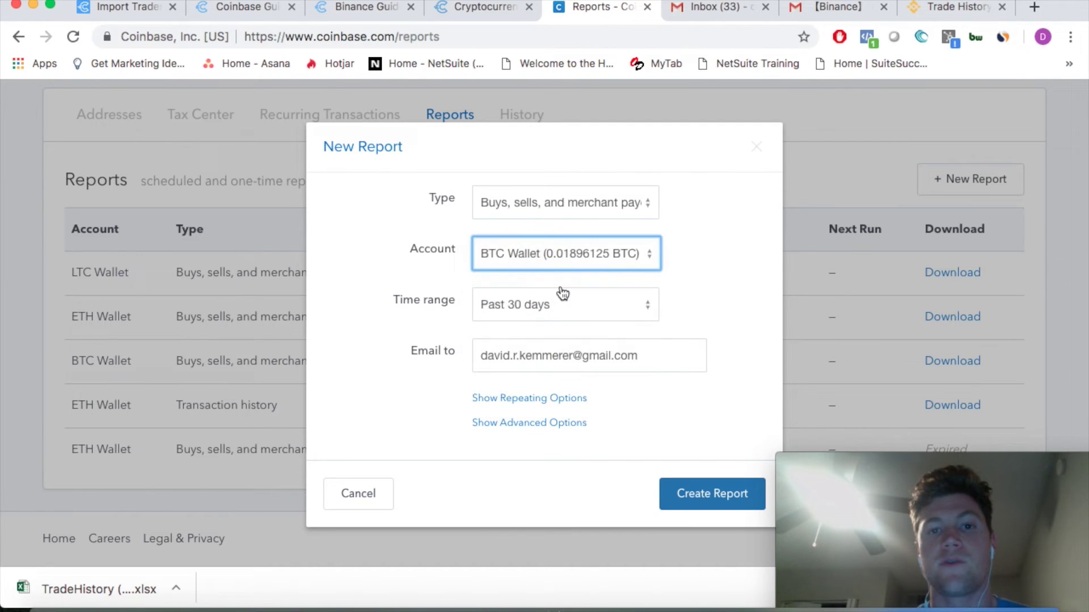
click(537, 308)
click(699, 291)
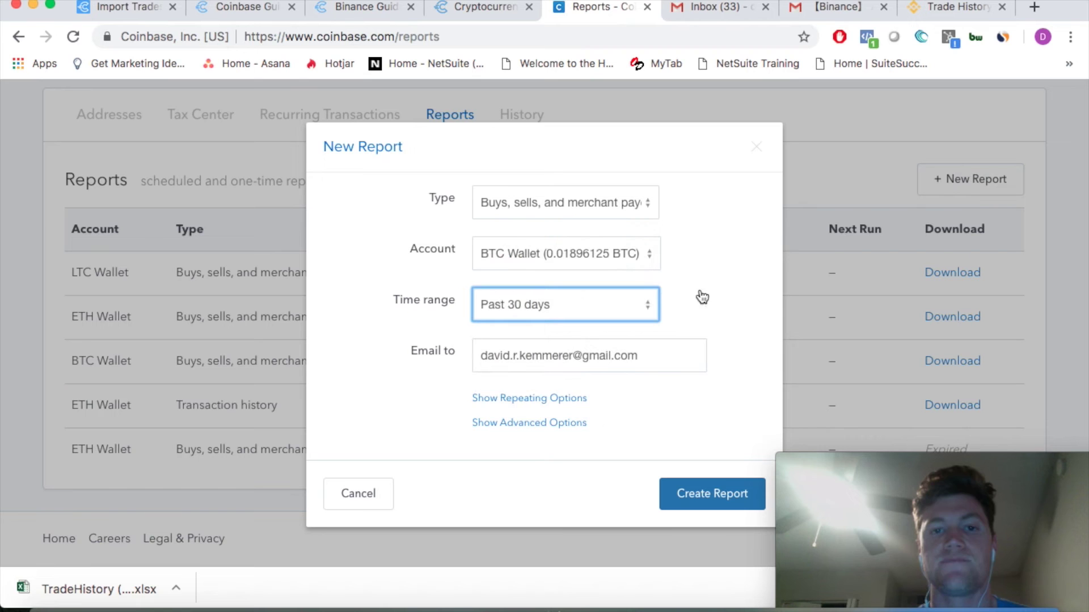
click(557, 304)
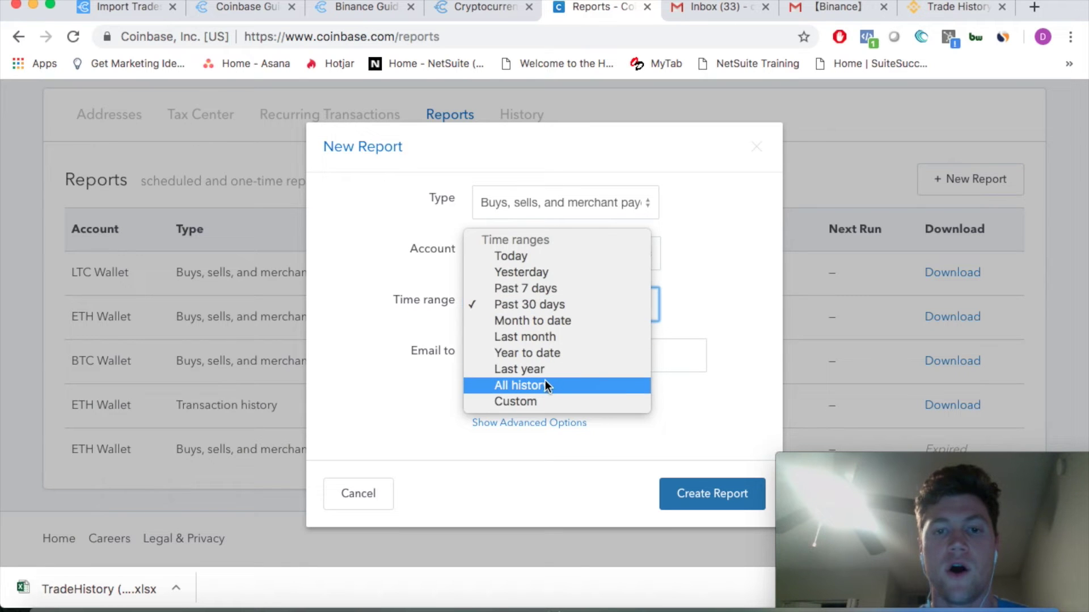
click(529, 385)
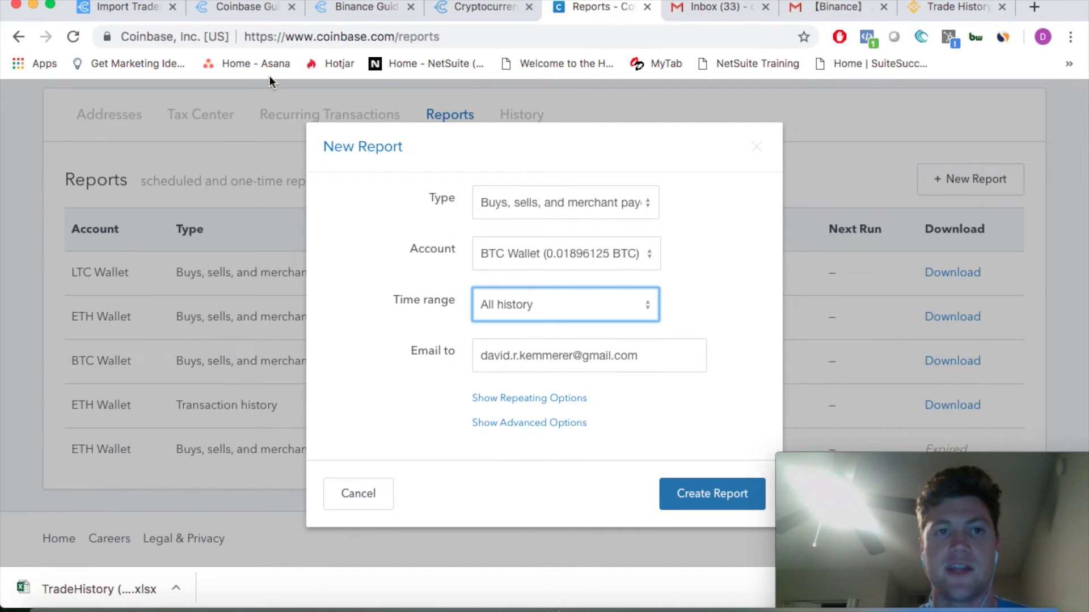
Check the Time Range setting in the Coinbase guide, create the BTC Wallet report in Coinbase and download it
click(237, 12)
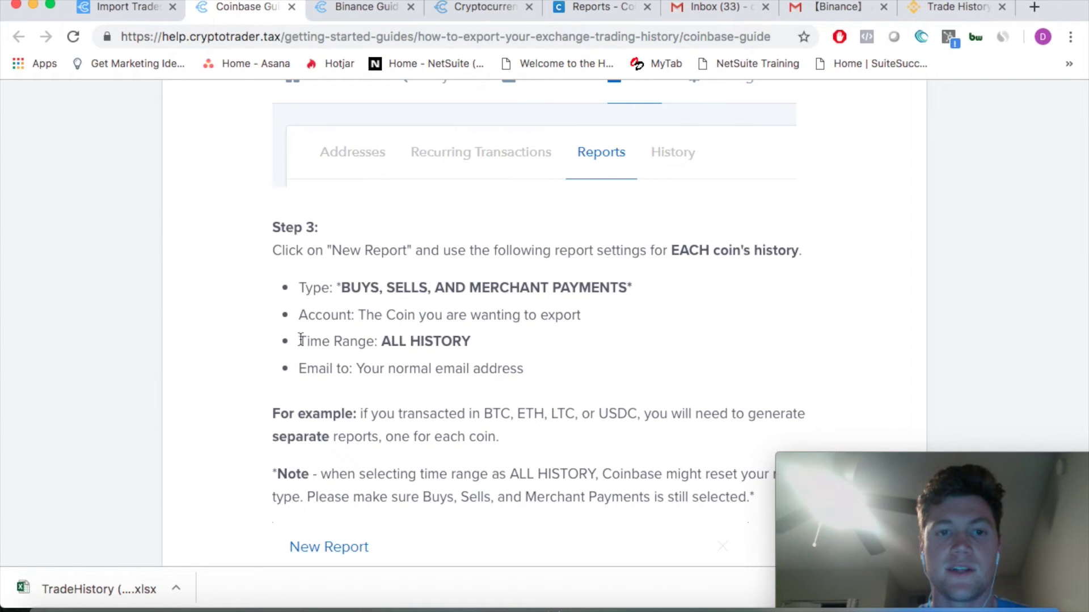
drag(299, 342, 474, 347)
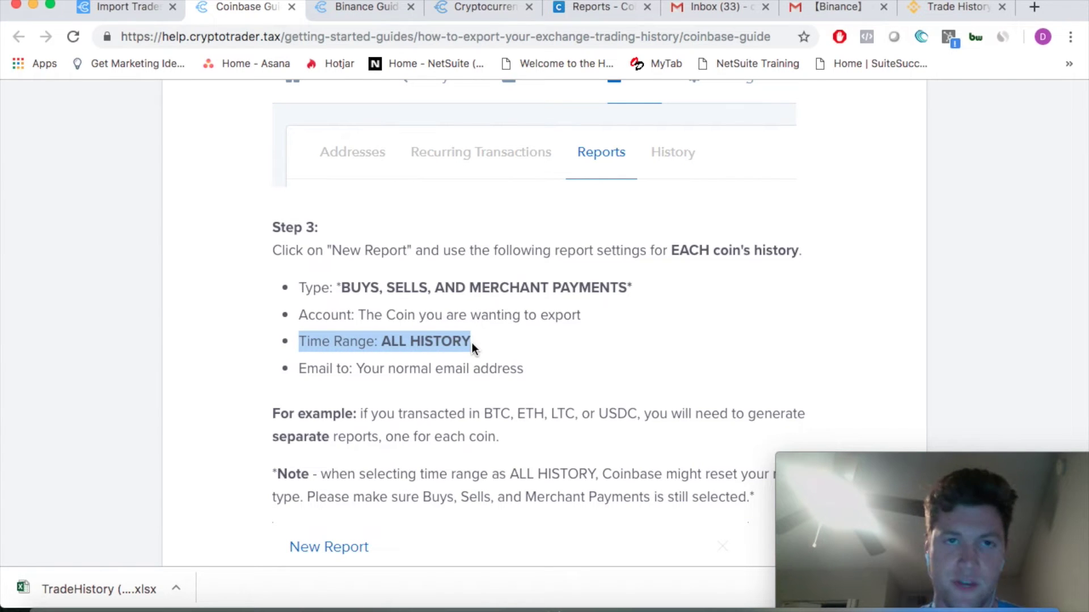
click(474, 347)
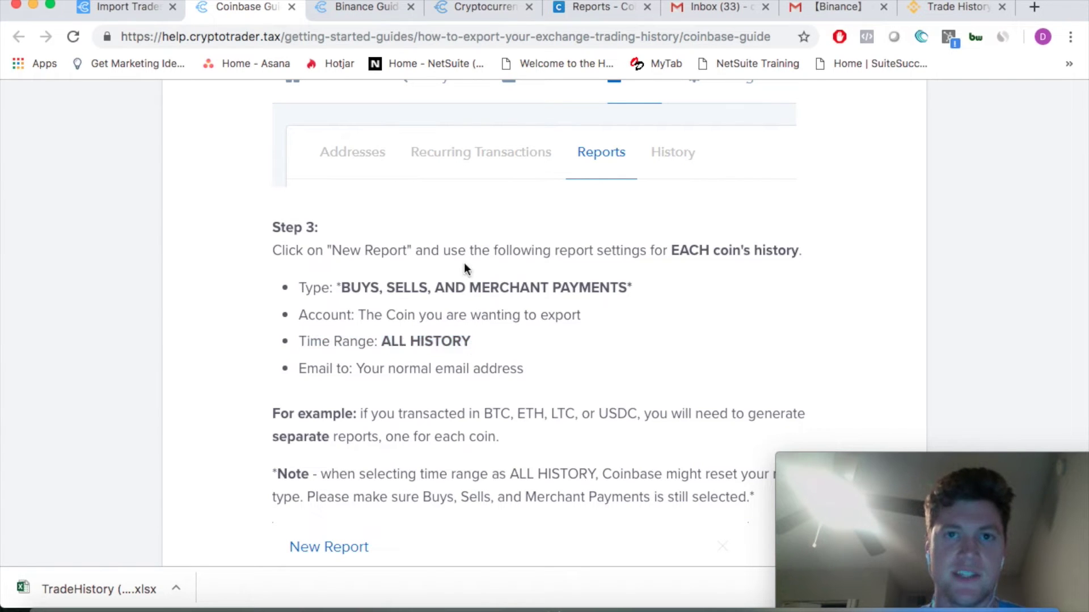
click(588, 9)
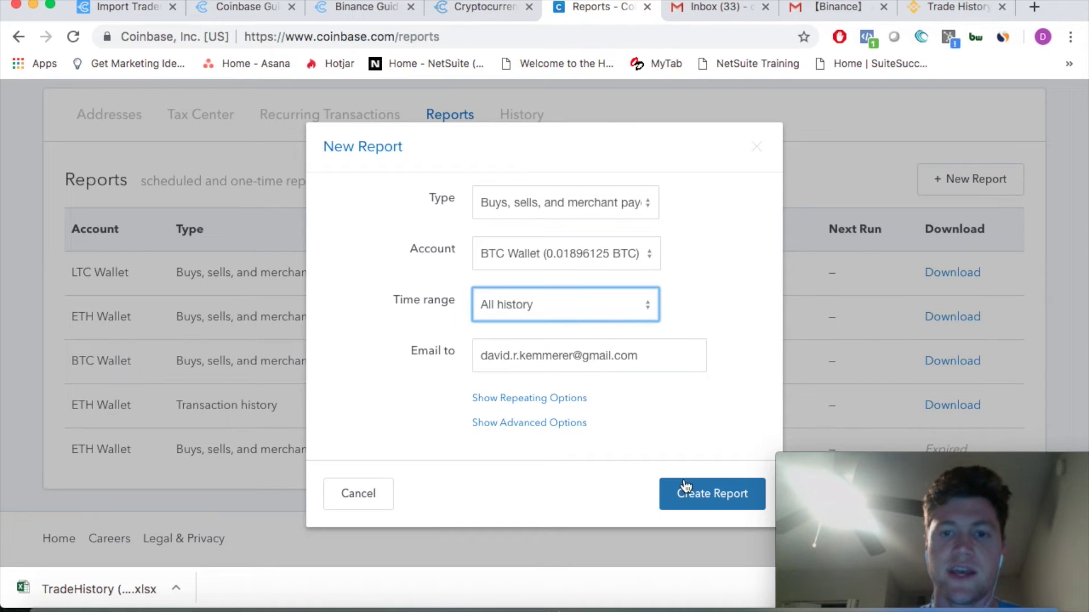
click(689, 495)
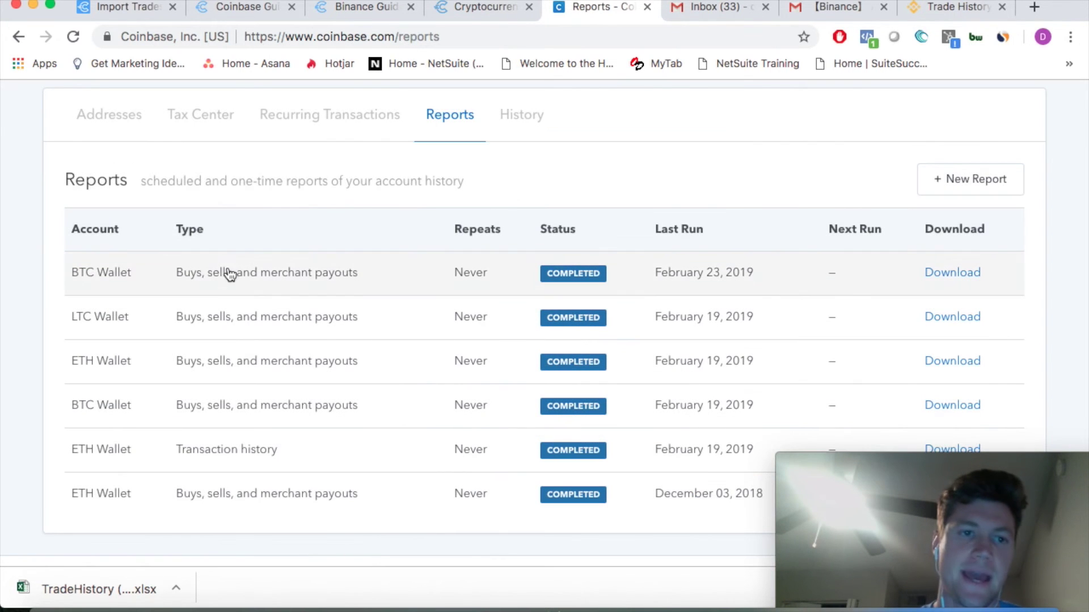
click(946, 275)
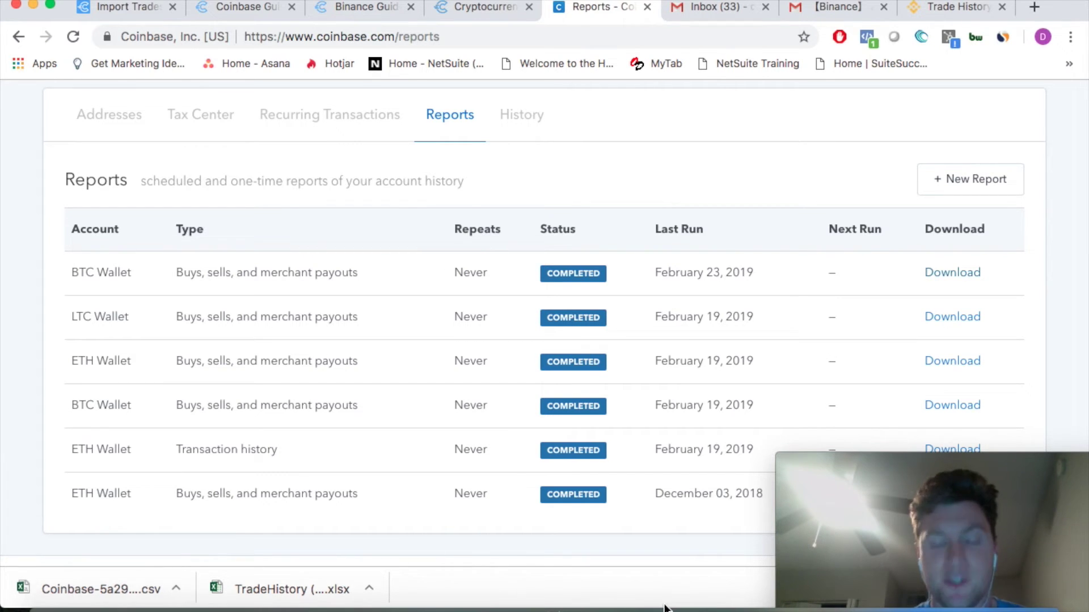
Switch to CryptoTrader.Tax and upload the newly downloaded Coinbase CSV from Downloads as the Coinbase trade history
click(164, 13)
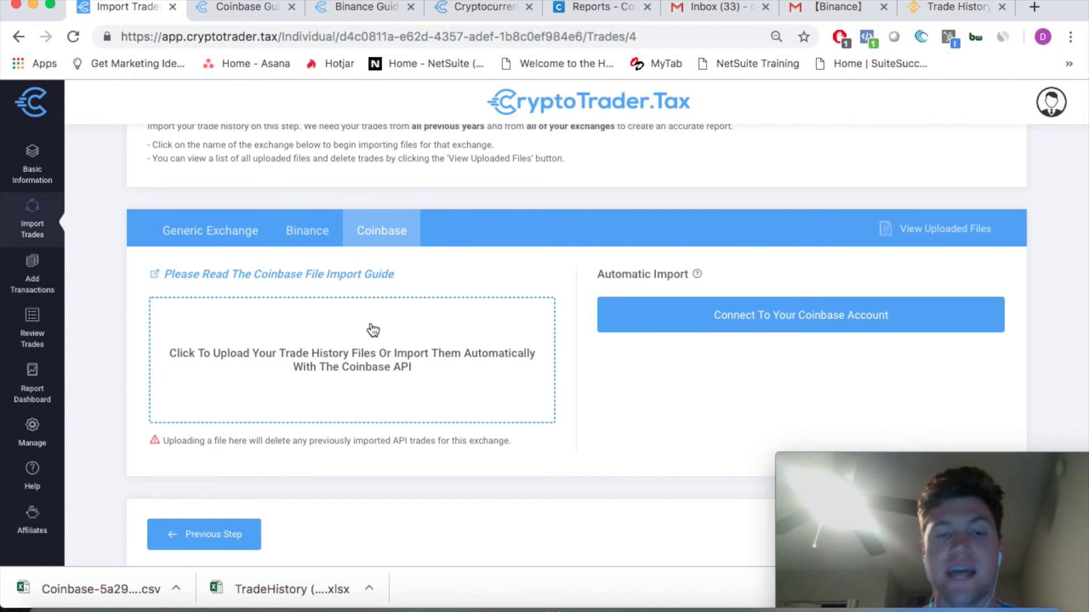
click(374, 353)
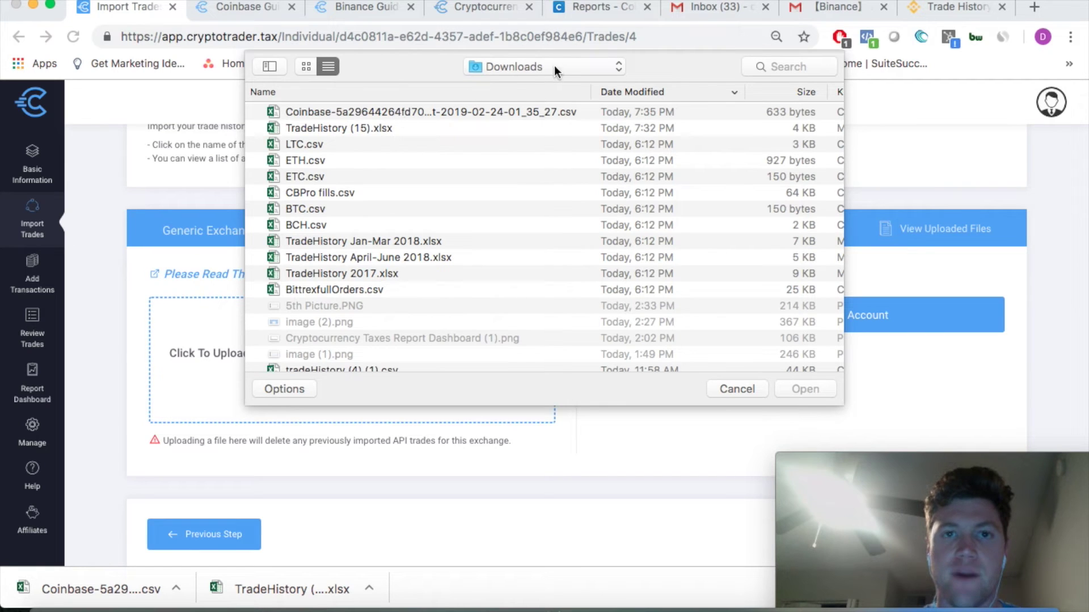
double_click(392, 114)
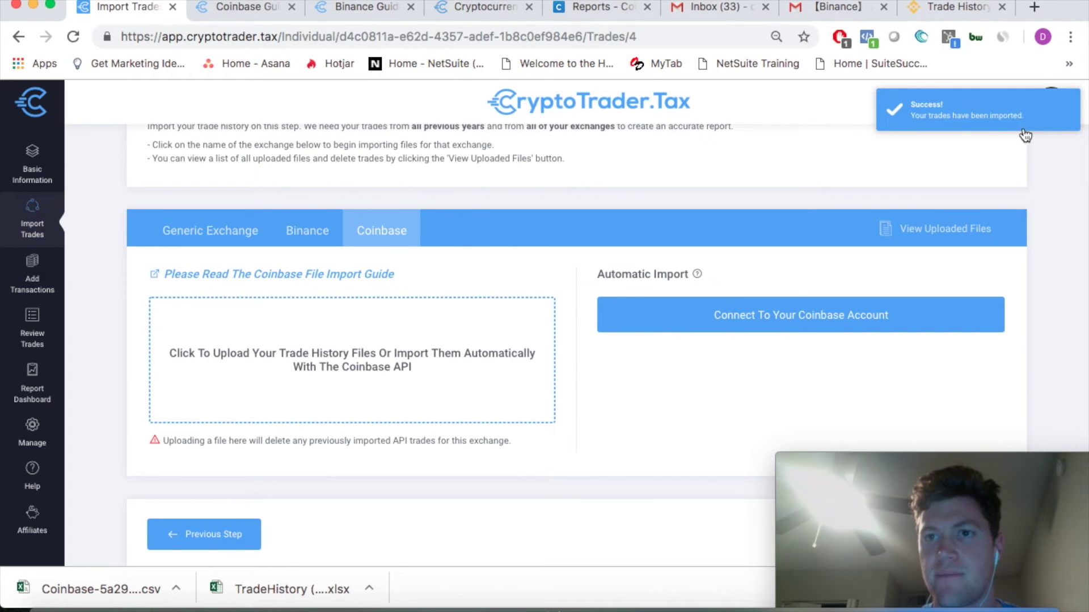
click(603, 9)
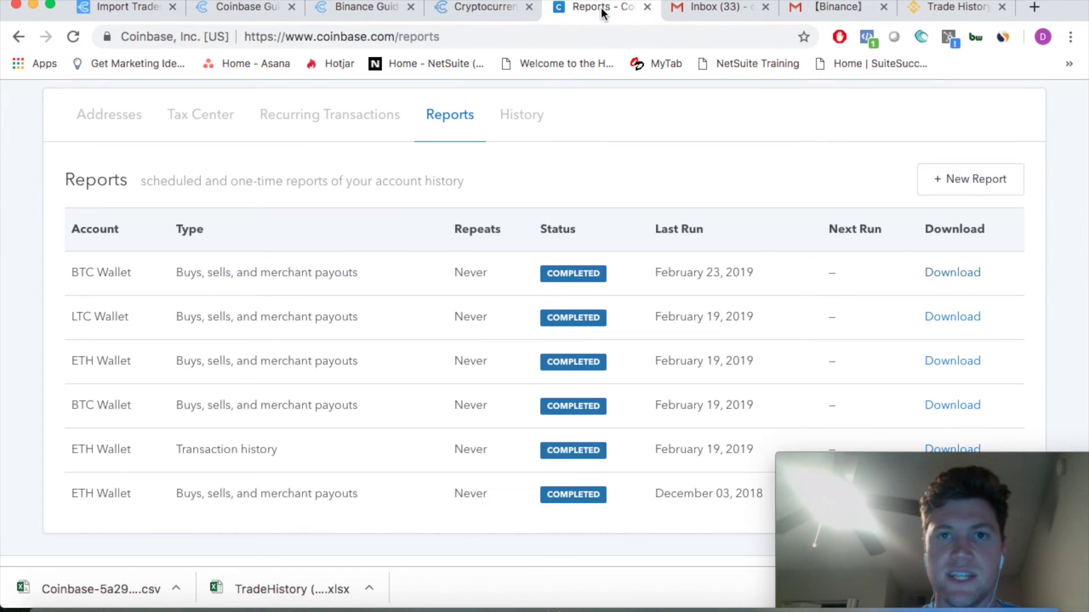
click(974, 188)
click(527, 247)
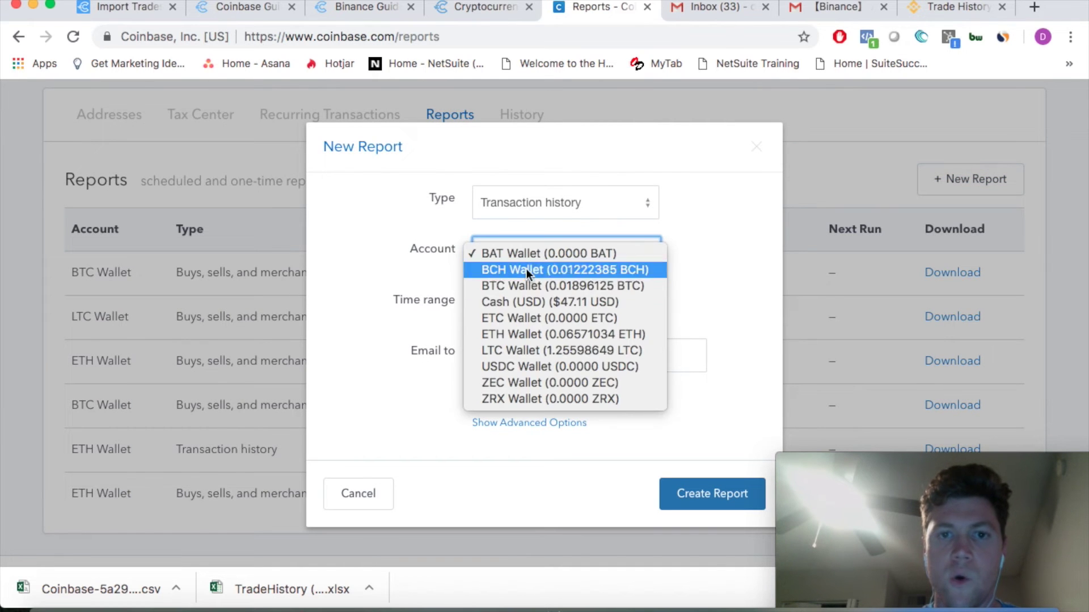
click(729, 288)
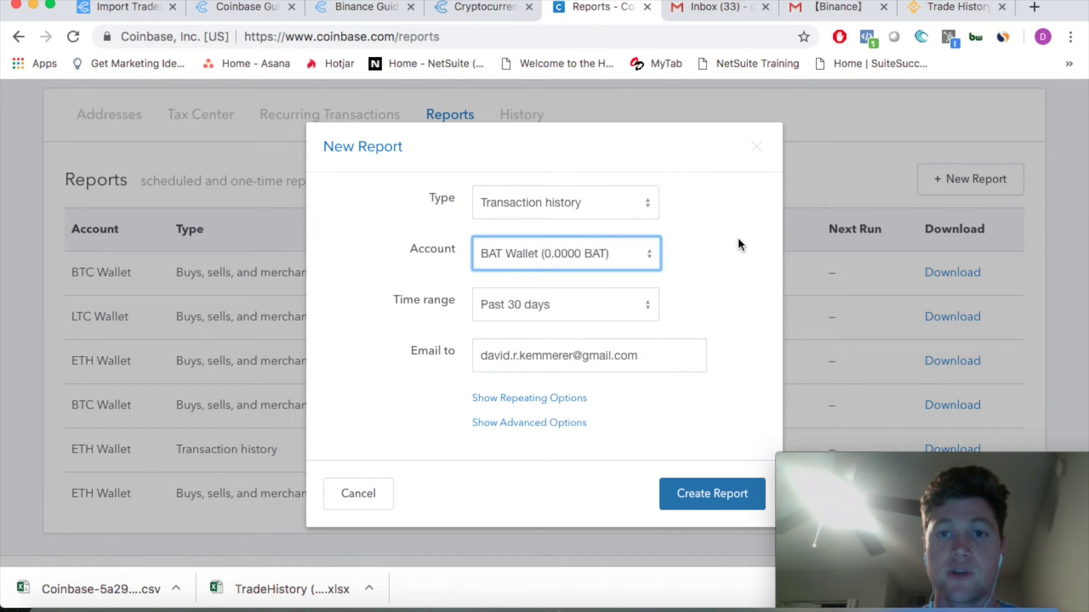
click(756, 148)
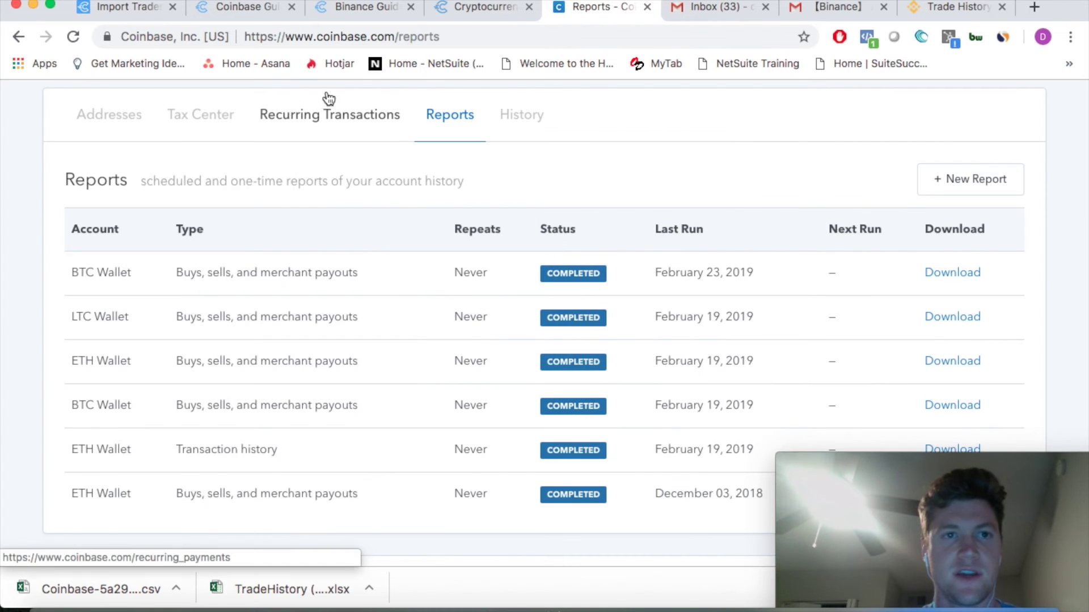
Return to CryptoTrader.Tax and connect the Coinbase account for automatic trade import
click(141, 8)
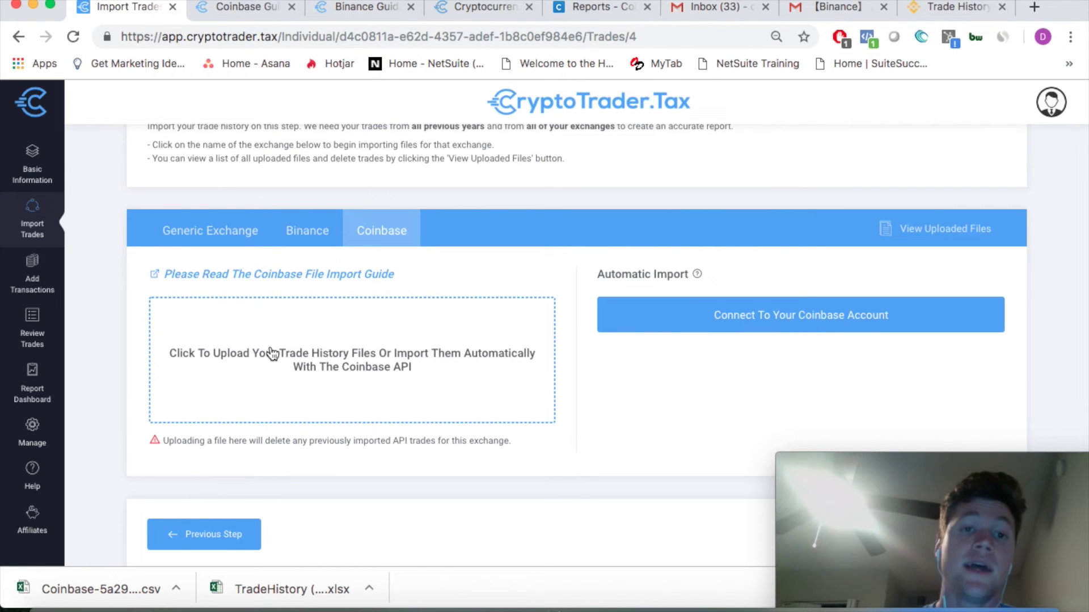
click(720, 327)
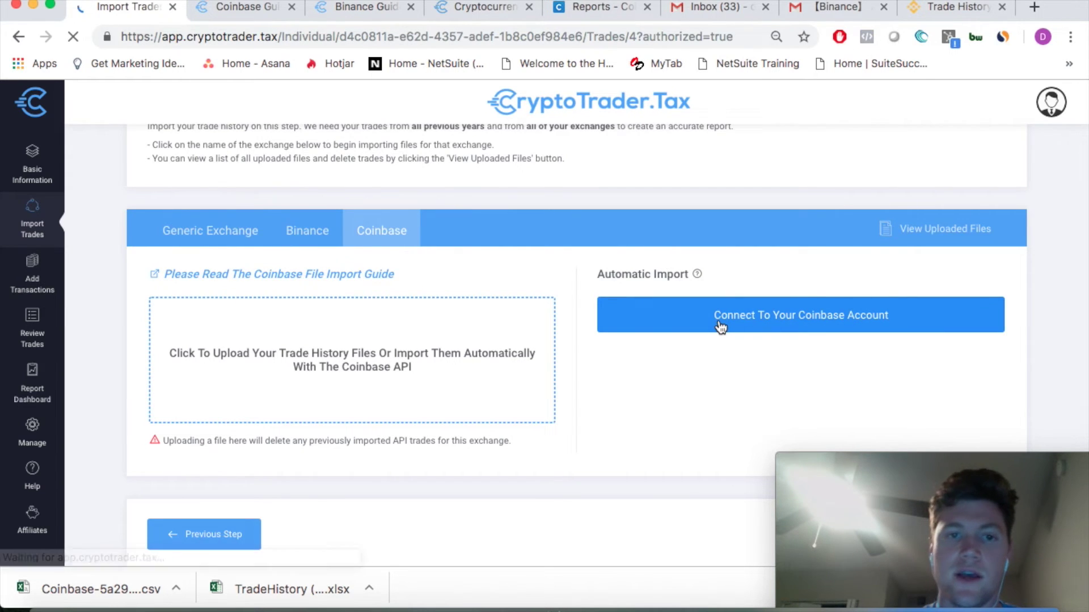
scroll(614, 366, down, 4)
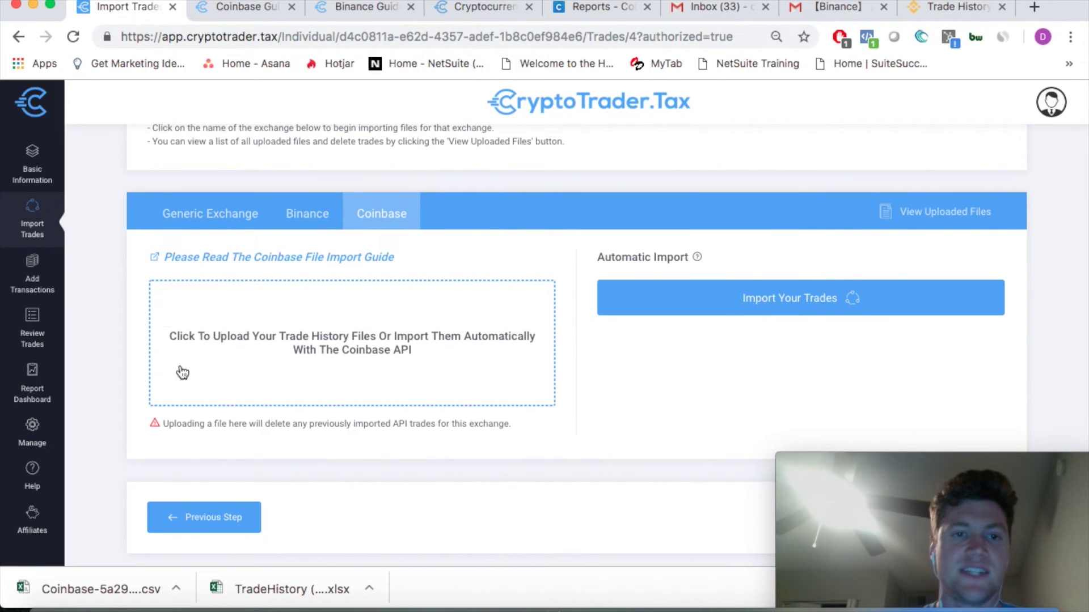
Import the Coinbase trades through the API, accepting the deletion of existing CSV/XLSX trades for that exchange
click(714, 302)
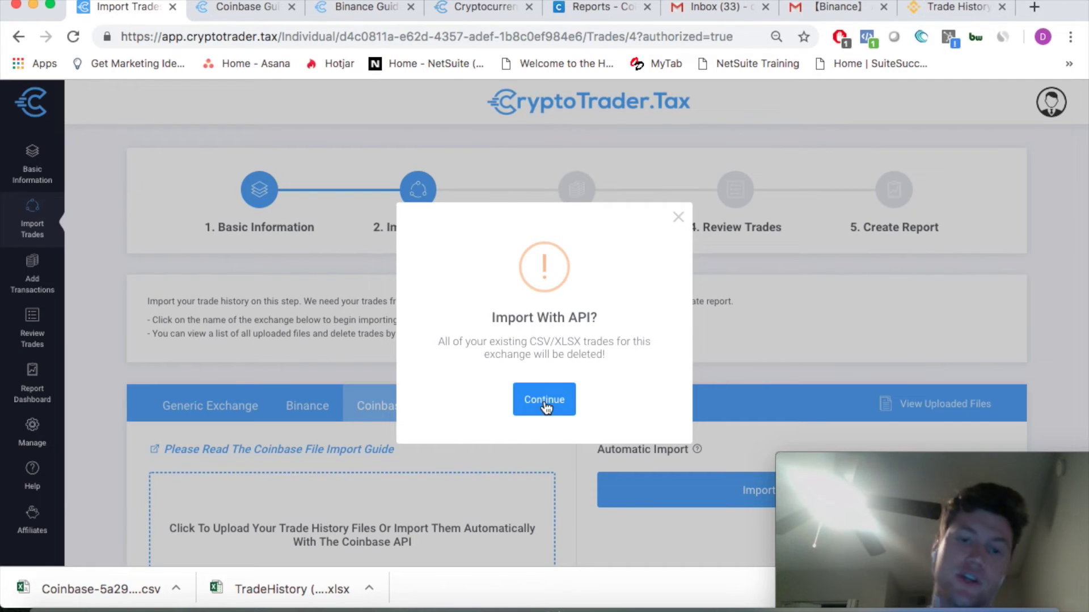
click(544, 406)
scroll(614, 267, down, 4)
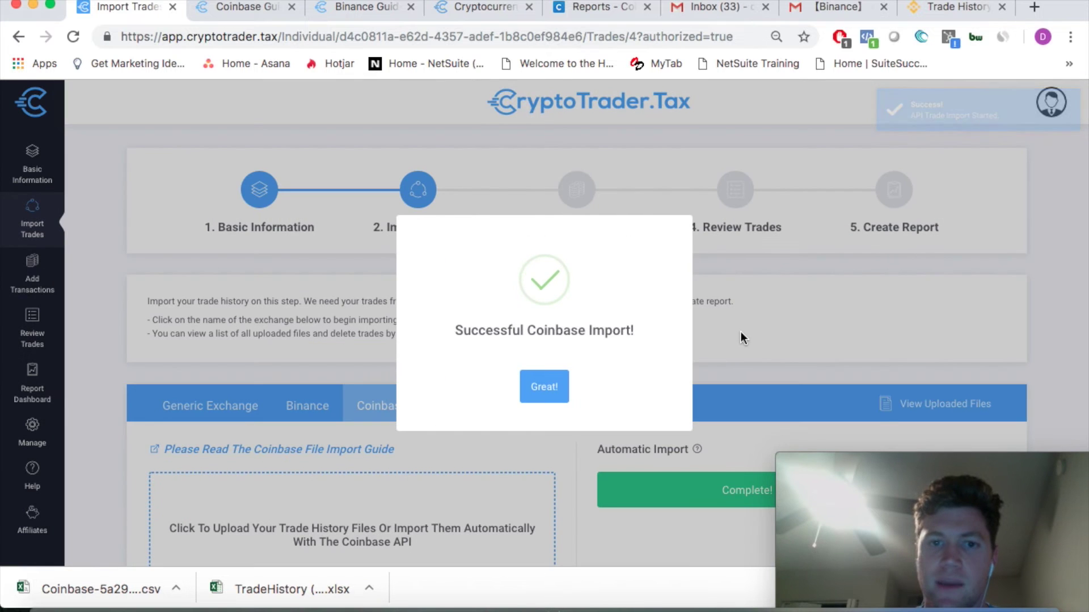
click(538, 387)
scroll(554, 347, down, 3)
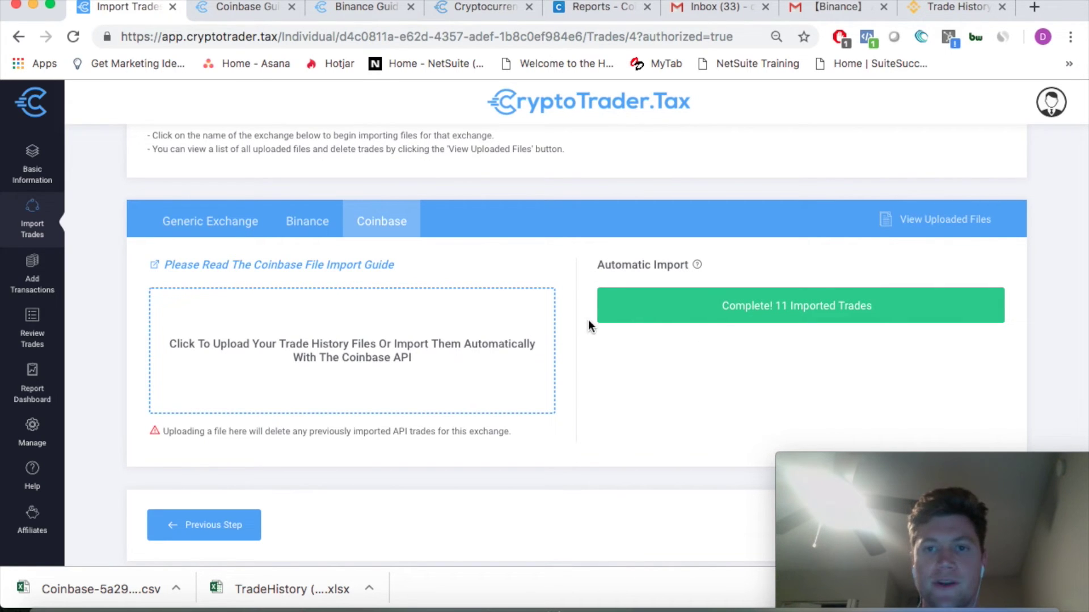
Examine the Binance import options, including the API key and secret fields, and the general trade import instructions
click(286, 220)
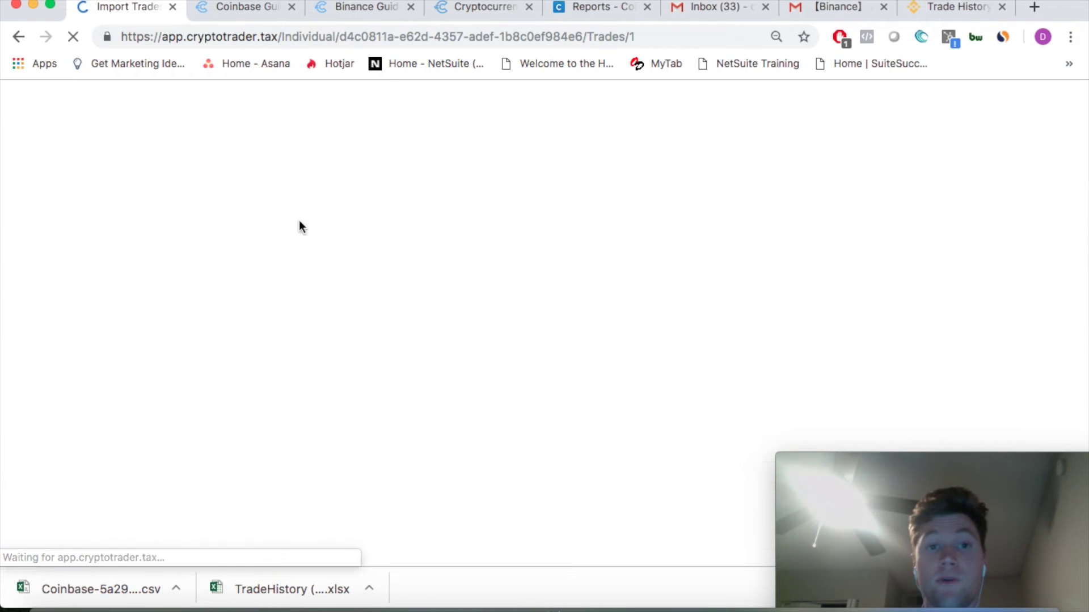
scroll(596, 380, down, 3)
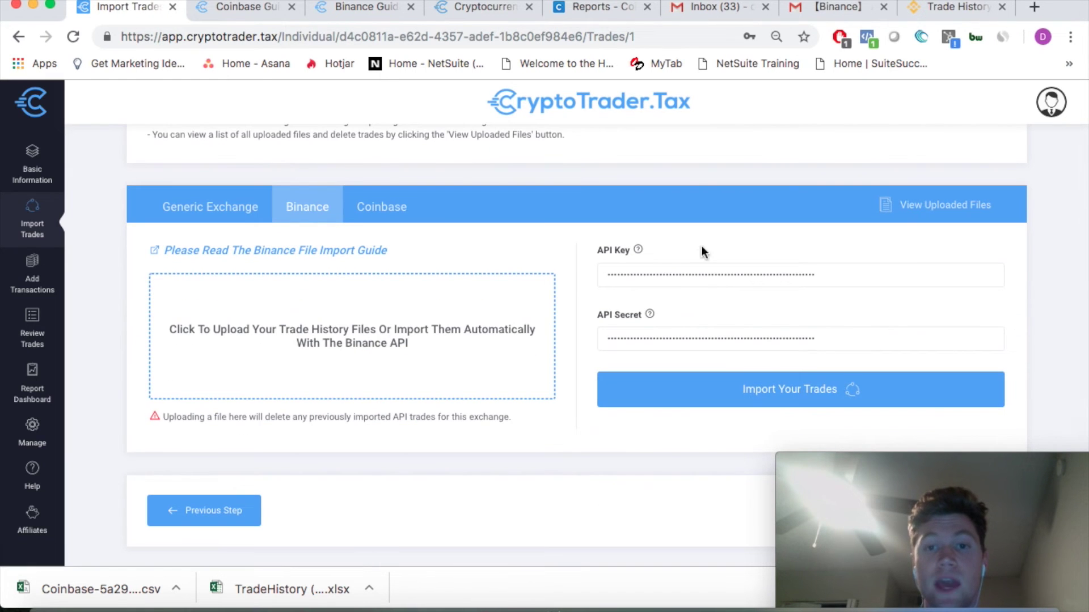
click(733, 392)
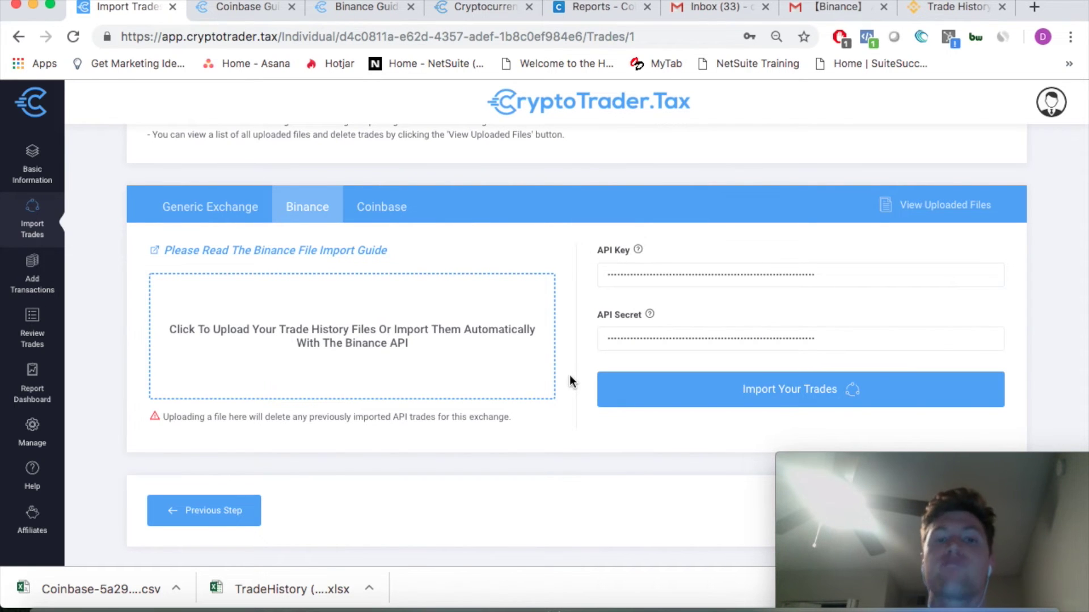
scroll(570, 376, up, 3)
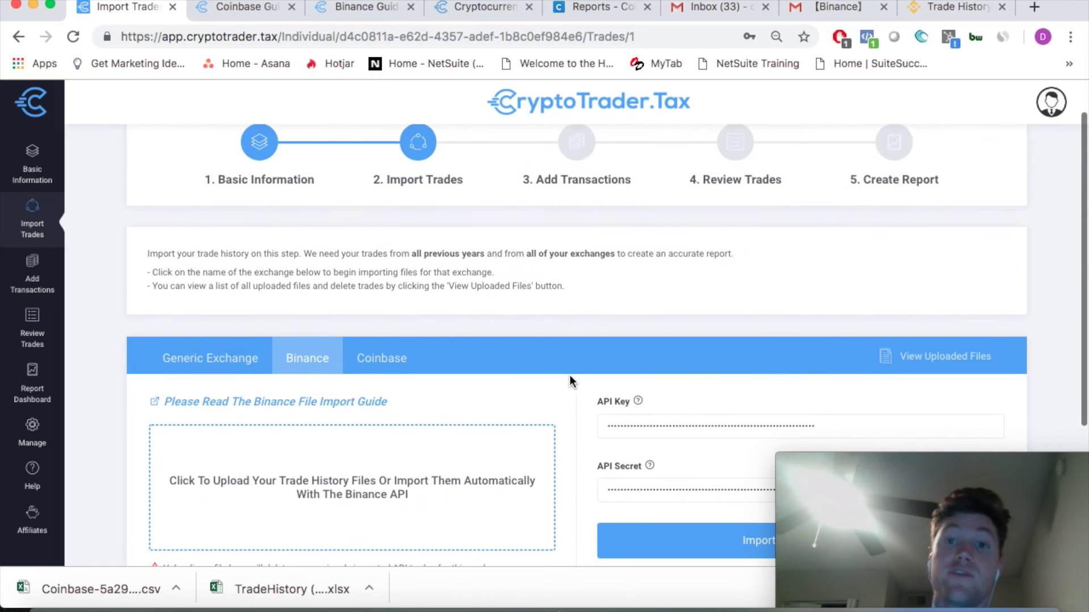
scroll(569, 375, down, 1)
scroll(569, 375, up, 2)
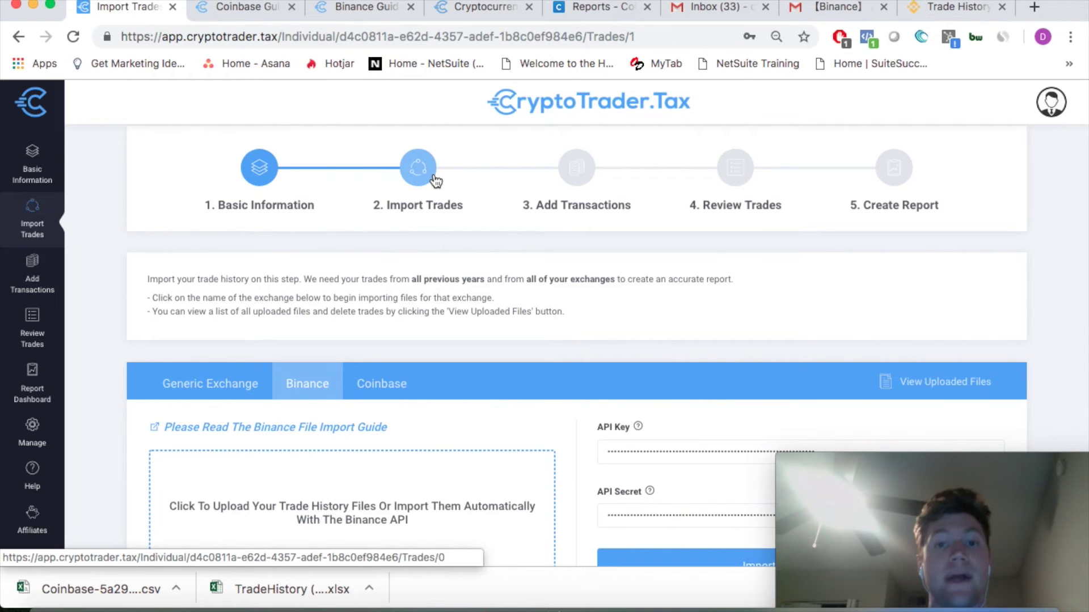
scroll(618, 273, down, 2)
scroll(619, 275, down, 2)
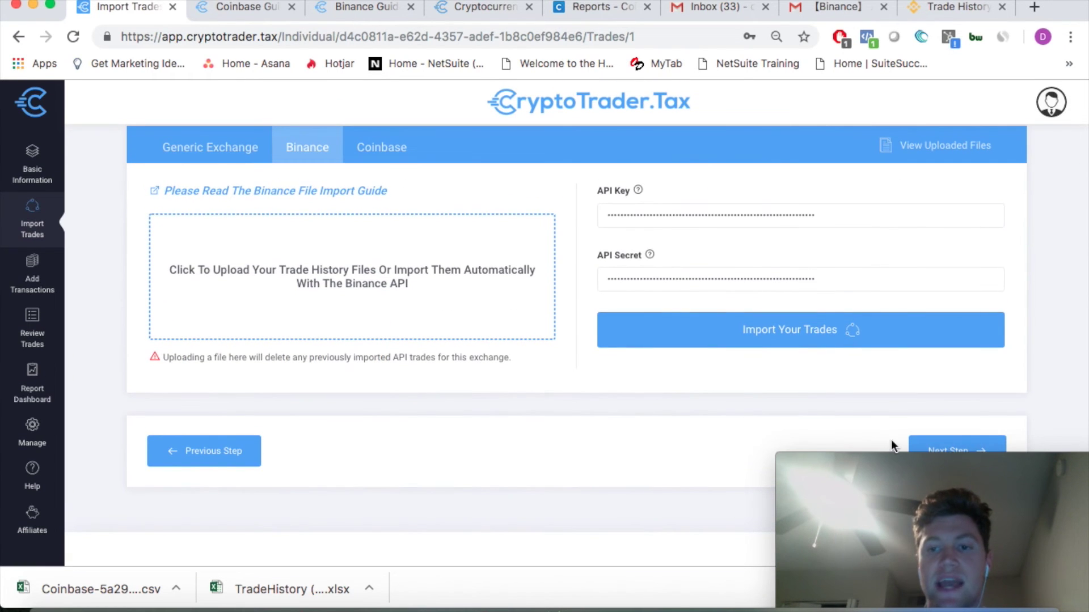
Continue to the Add Transactions step and read its guidance on incoming and outgoing transactions and exchange deposits
click(944, 448)
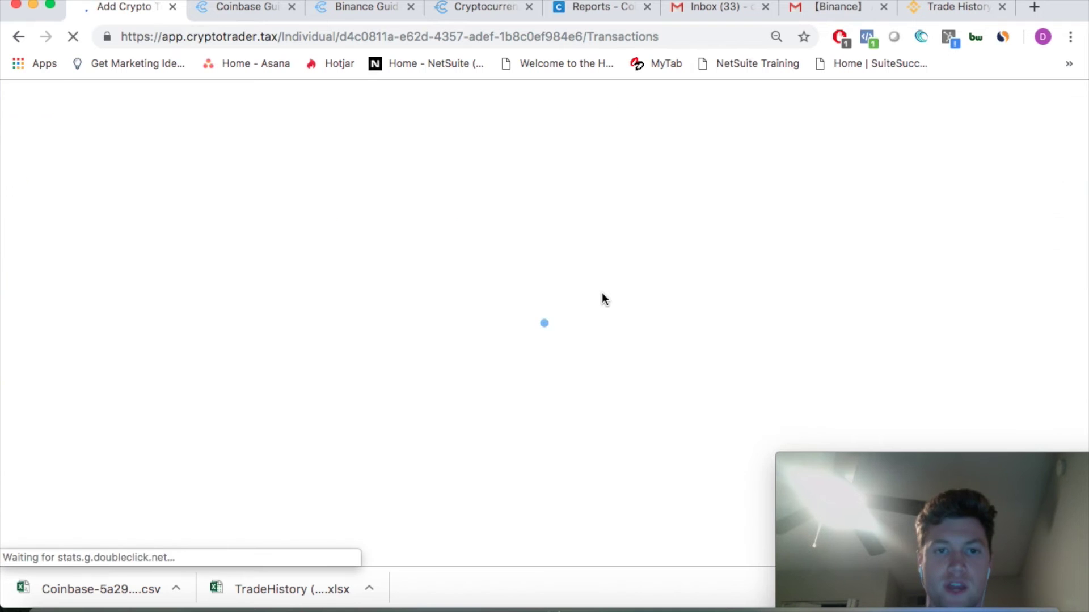
scroll(483, 327, down, 2)
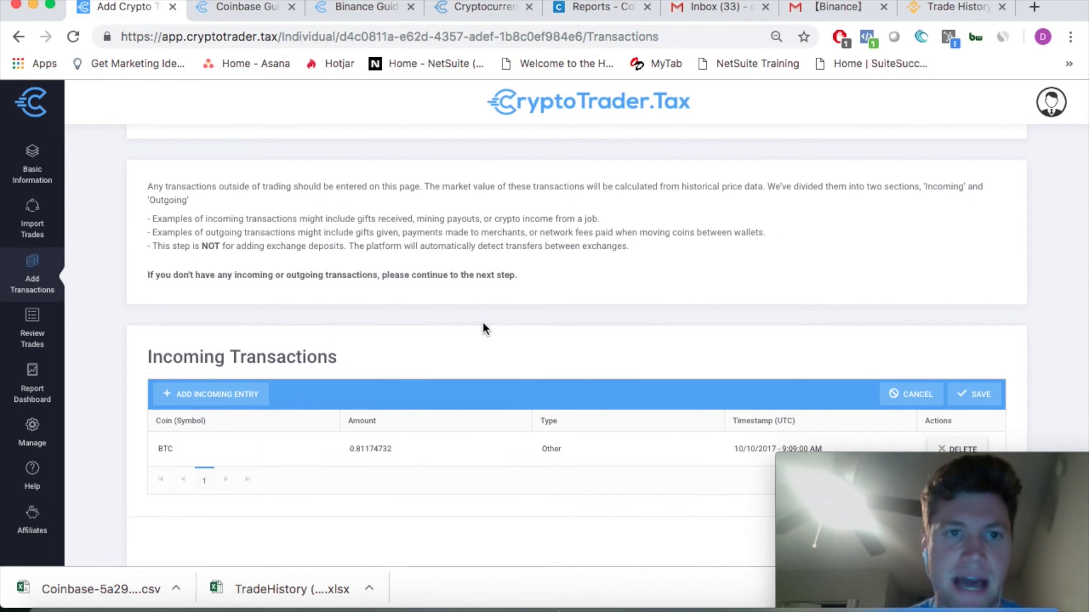
scroll(483, 327, up, 2)
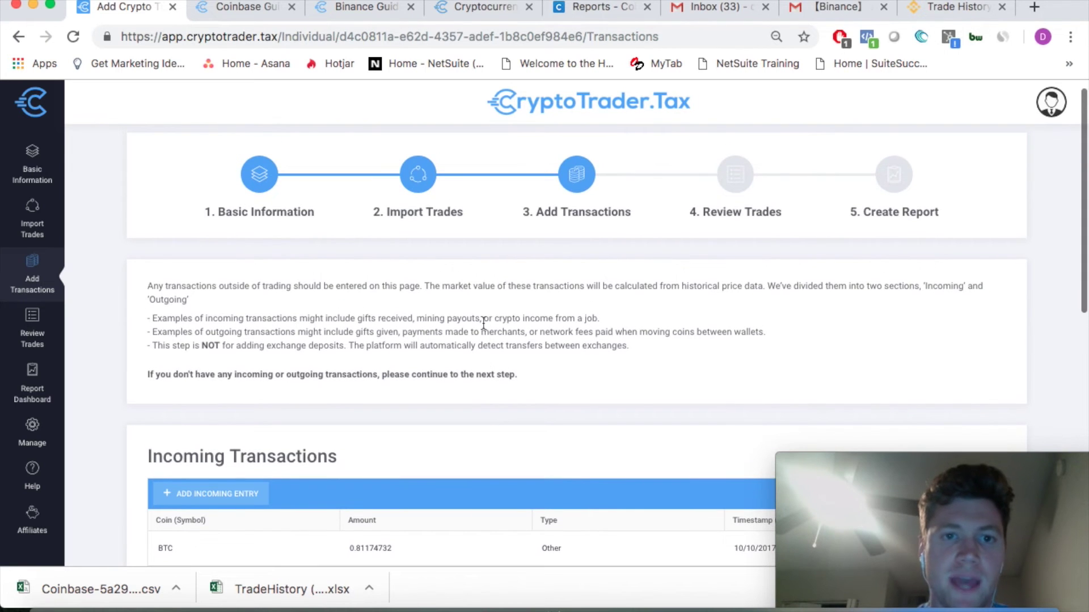
scroll(483, 324, down, 1)
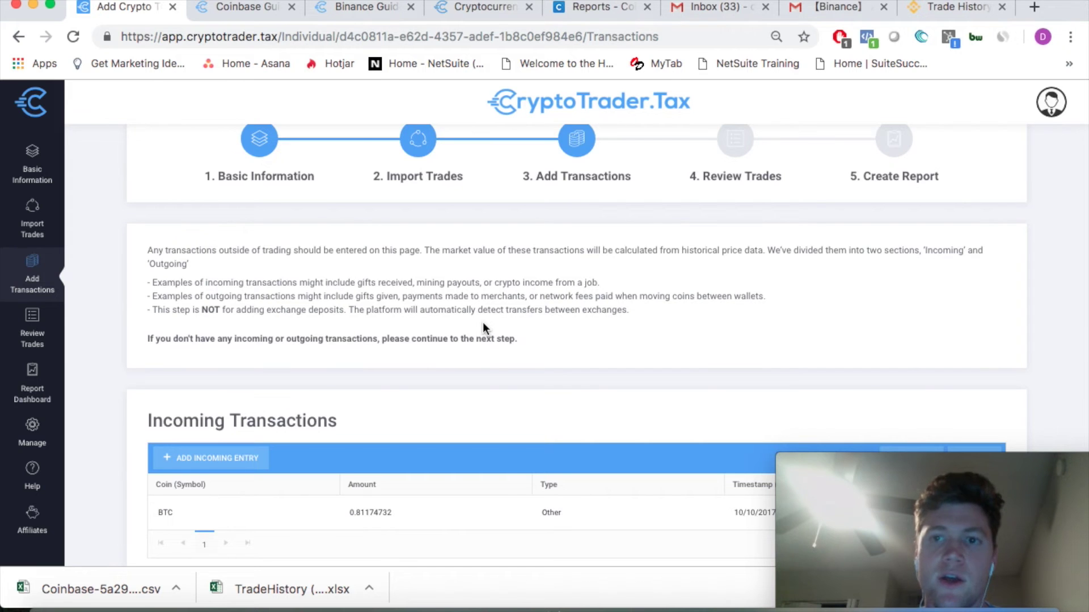
scroll(482, 322, down, 1)
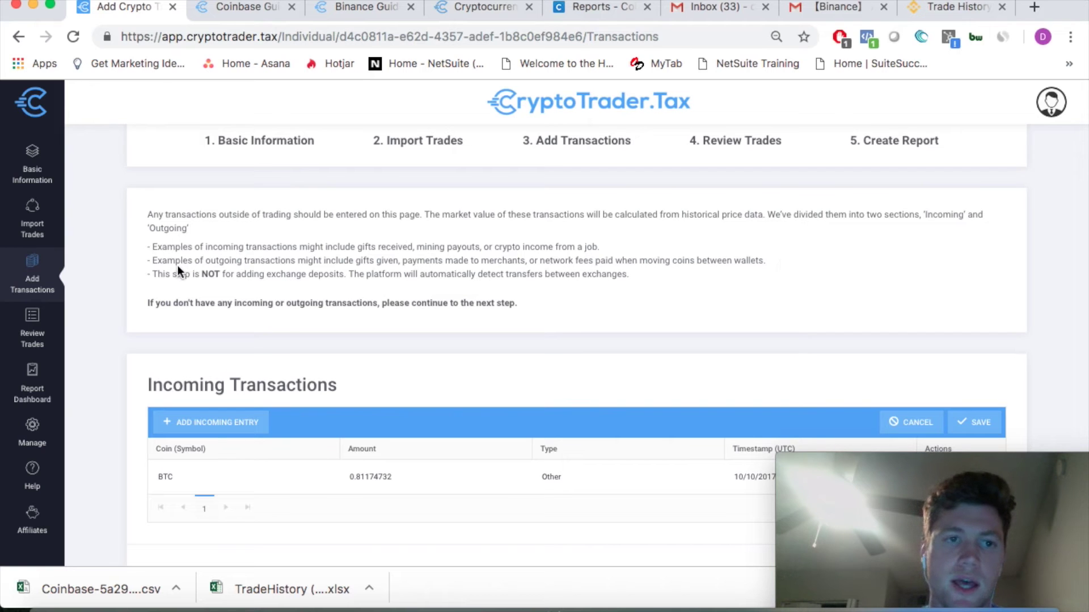
drag(159, 275, 342, 273)
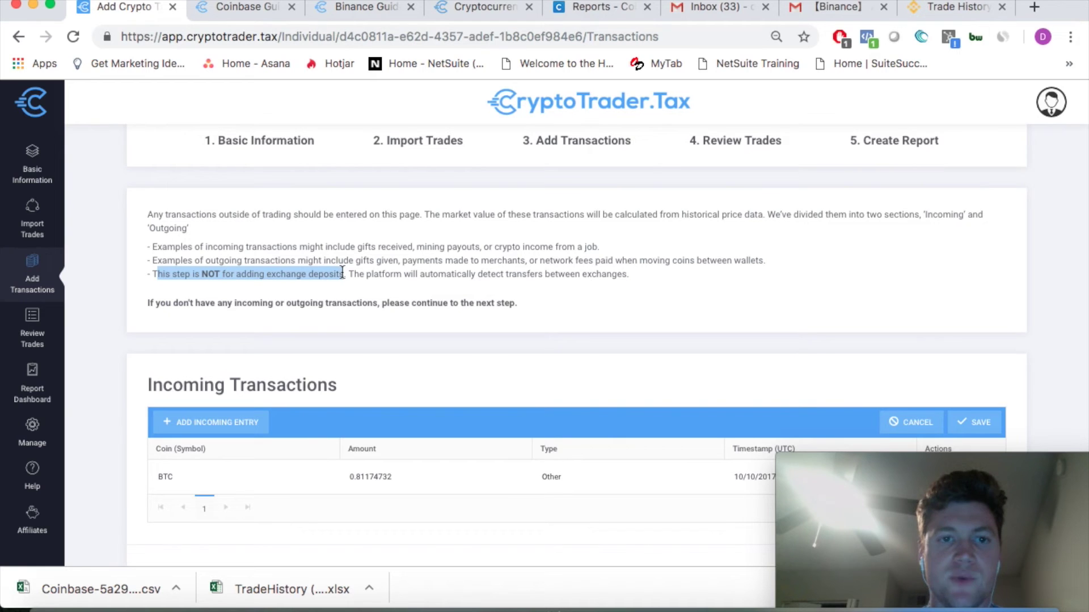
click(438, 275)
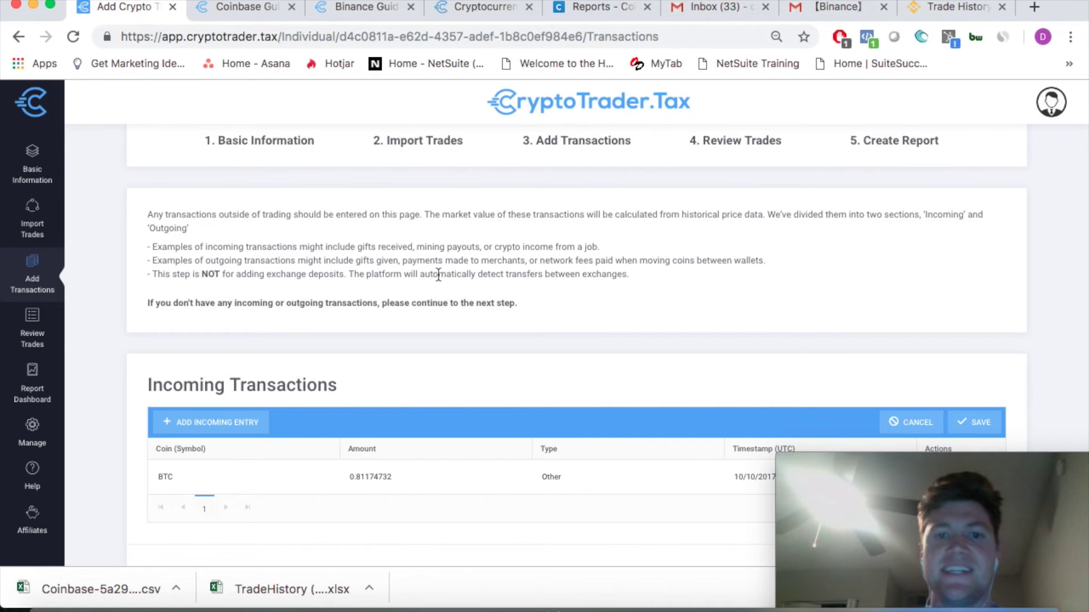
Delete the BTC entry from the Incoming Transactions table and look over the rest of the page
scroll(593, 310, down, 5)
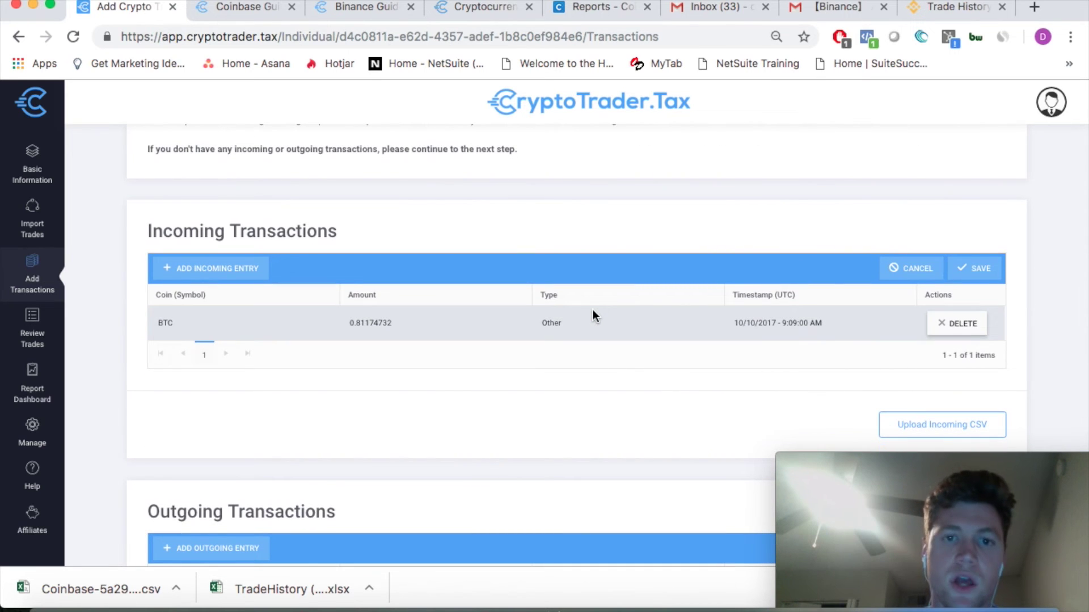
click(958, 323)
scroll(533, 292, up, 2)
scroll(526, 288, up, 3)
scroll(527, 288, down, 4)
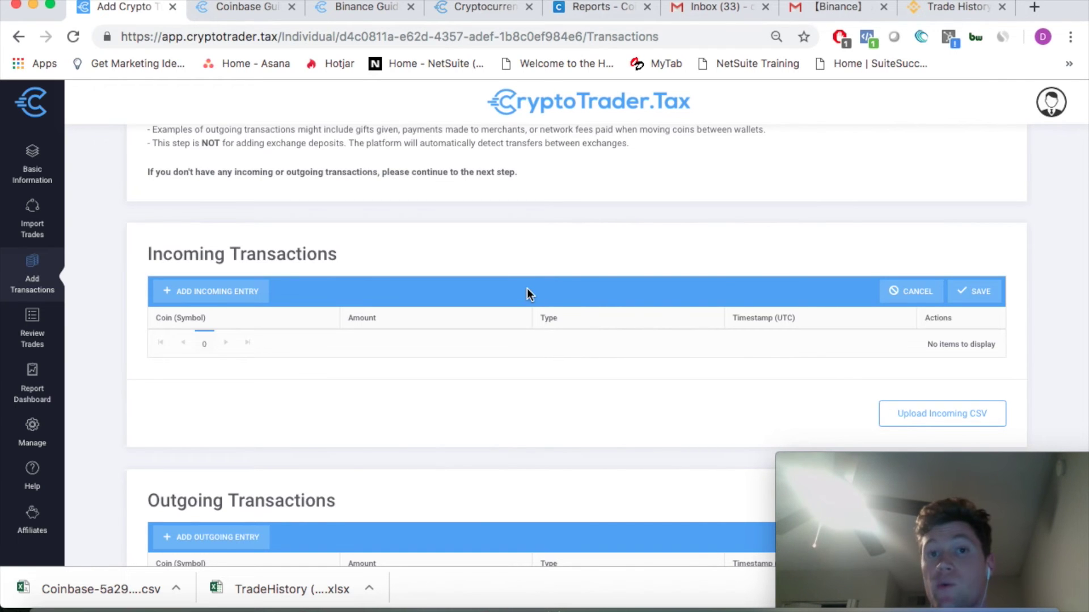
scroll(526, 289, down, 3)
scroll(526, 290, up, 7)
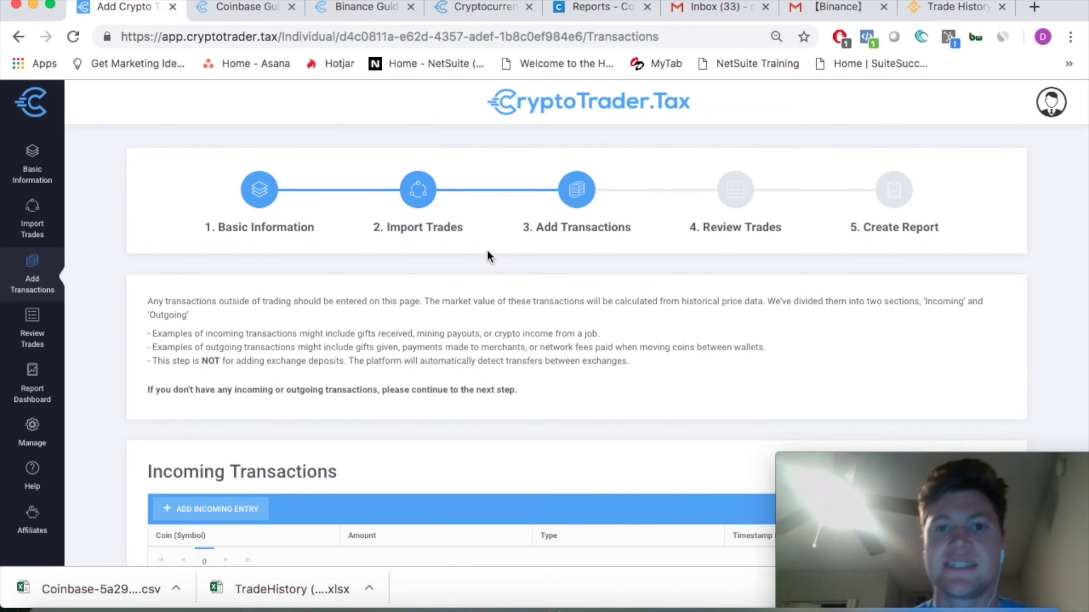
Draft an incoming transaction of 20 BTC with the type Mining and delete it without saving
scroll(521, 312, down, 5)
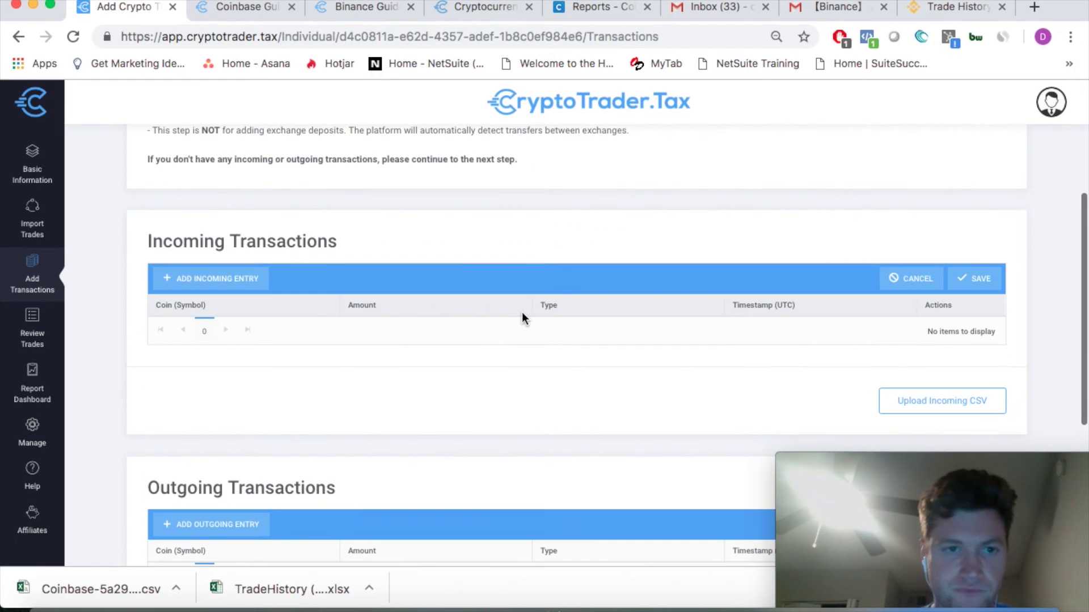
click(242, 286)
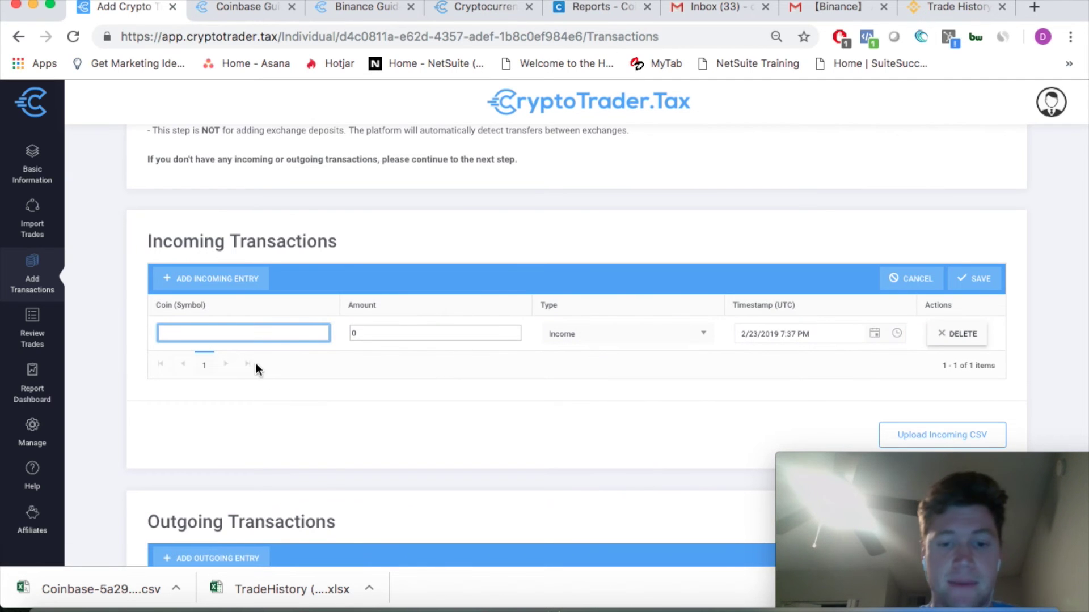
text(BTC)
click(418, 329)
text(20)
click(590, 343)
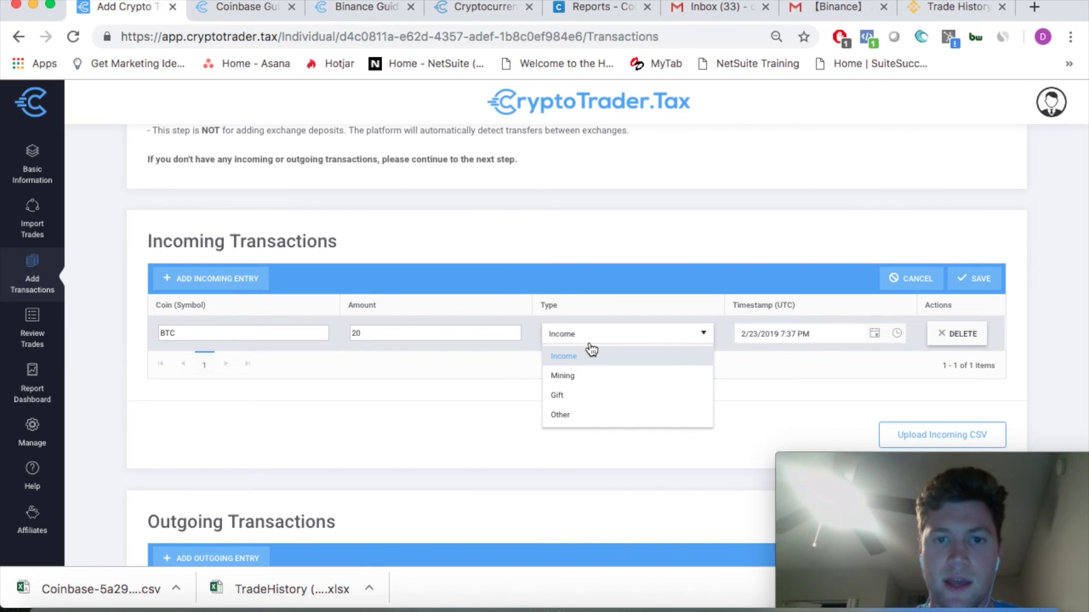
click(589, 378)
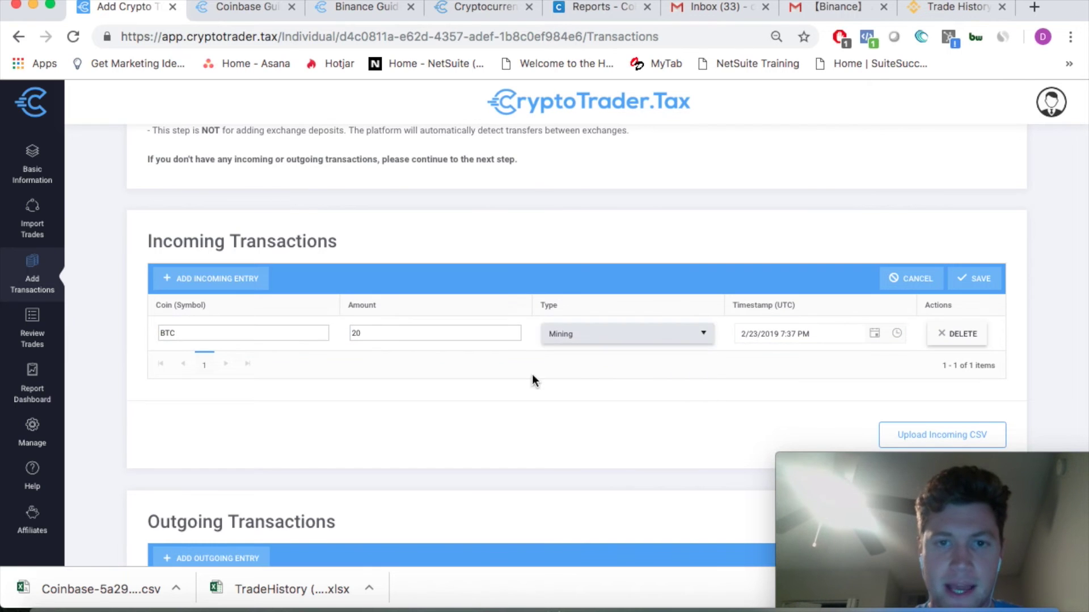
click(806, 338)
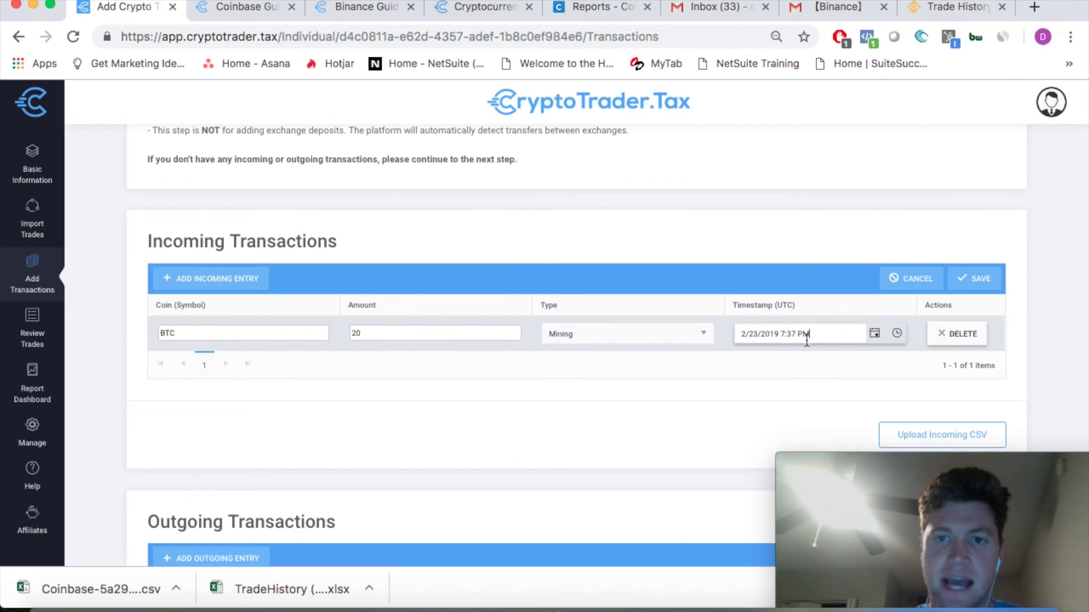
click(970, 336)
Draft an incoming transaction for the coin BCH and delete it without saving
scroll(451, 326, down, 2)
scroll(451, 329, down, 3)
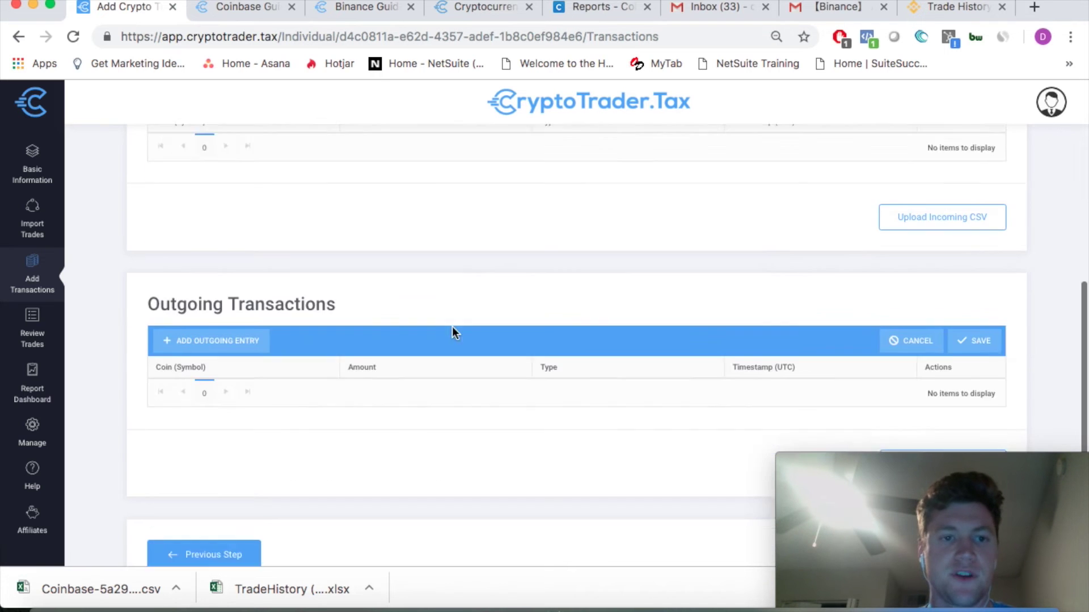
scroll(451, 329, up, 8)
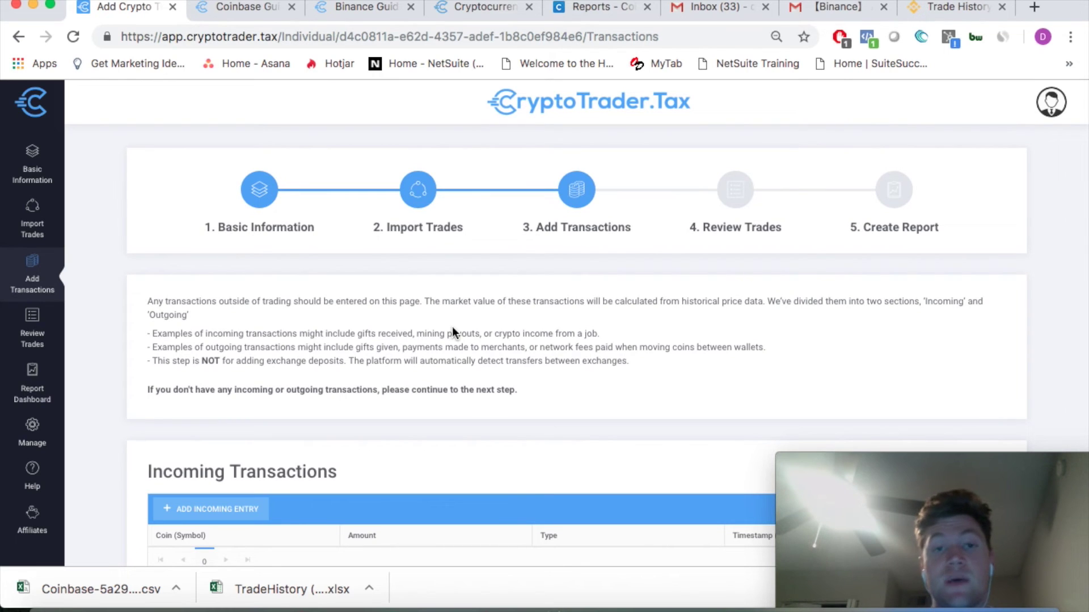
scroll(451, 325, down, 5)
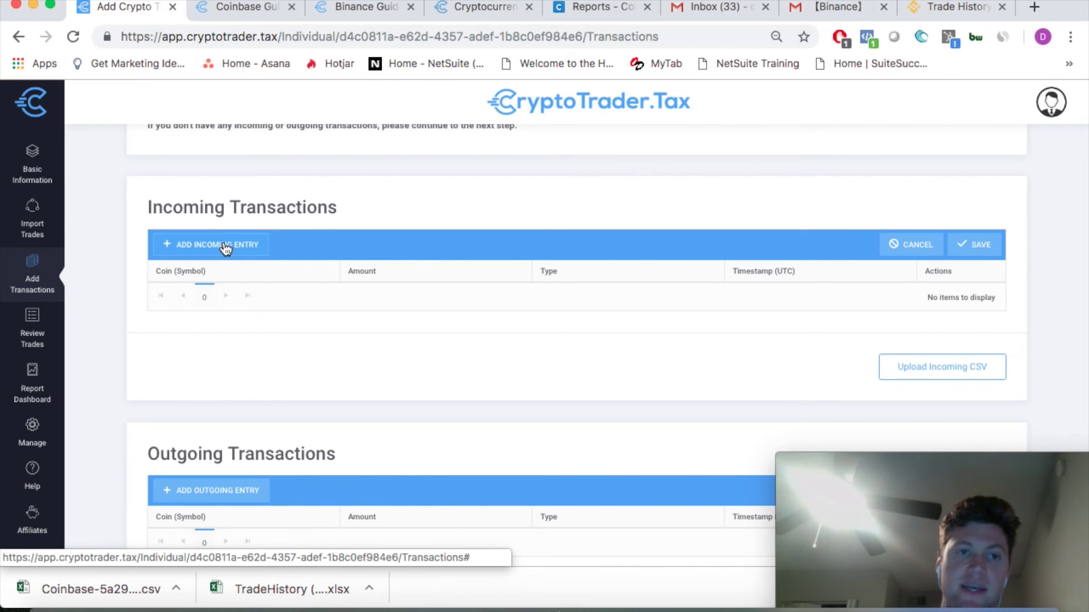
click(226, 246)
text(BCH)
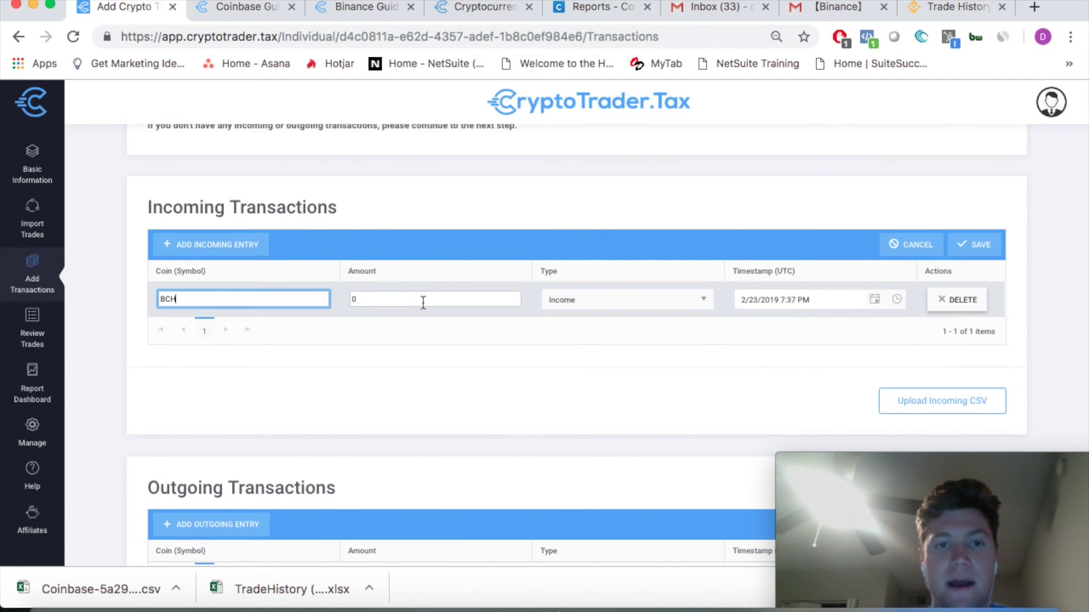
click(961, 300)
Reread the guidance on incoming and outgoing transactions and continue to the Review Trades step
scroll(598, 311, up, 5)
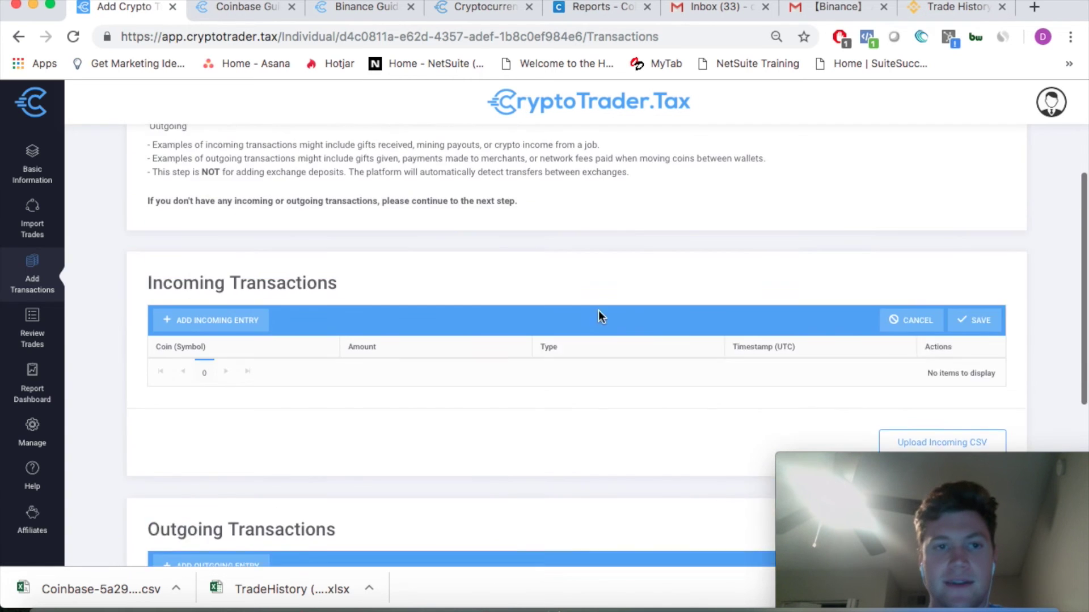
scroll(598, 311, down, 6)
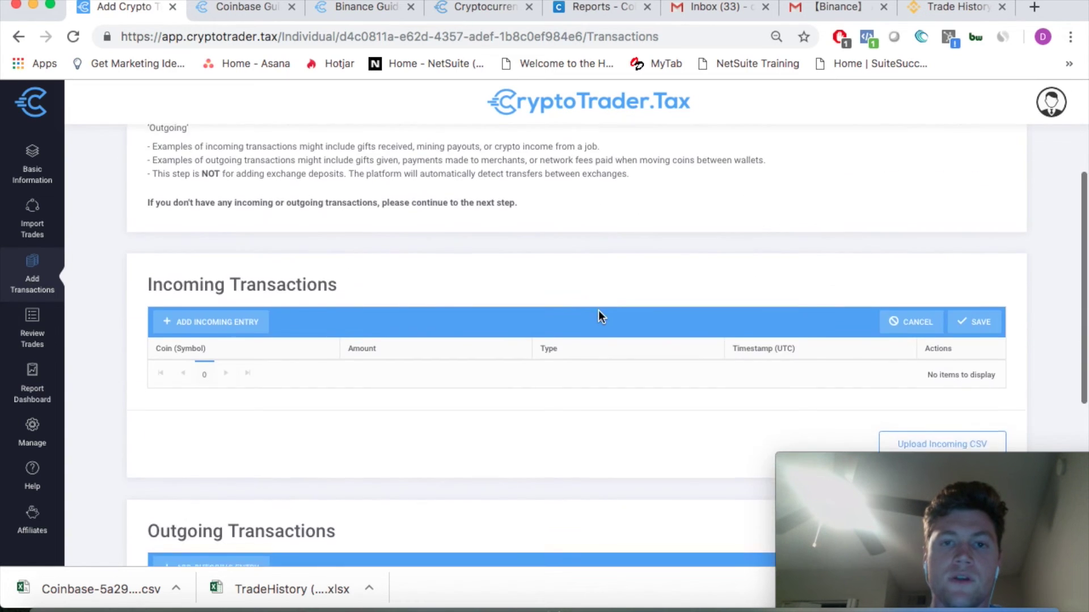
scroll(597, 310, down, 3)
scroll(598, 311, up, 8)
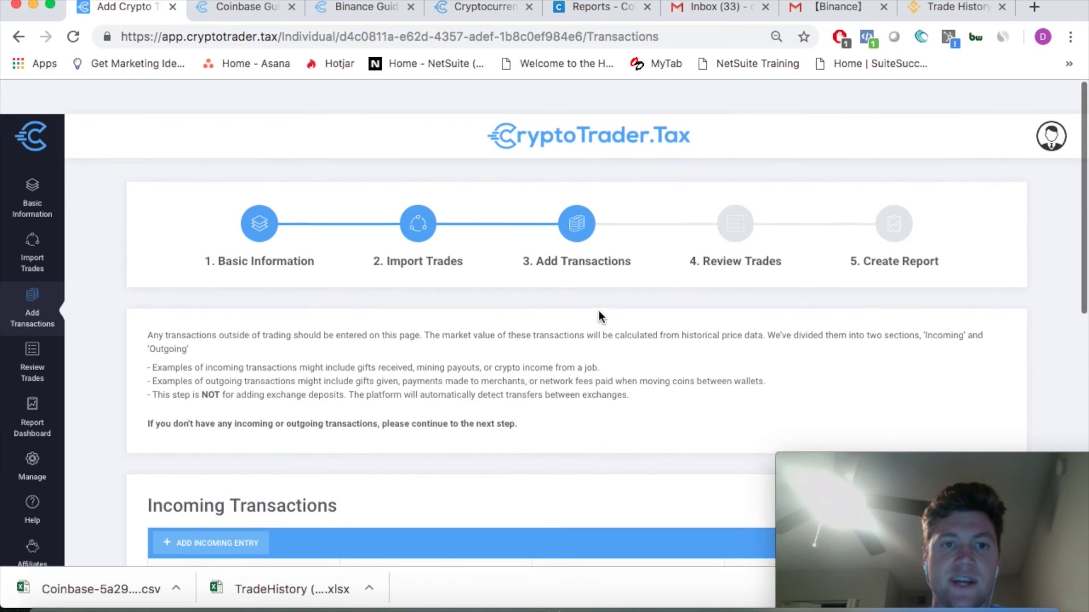
scroll(598, 312, down, 2)
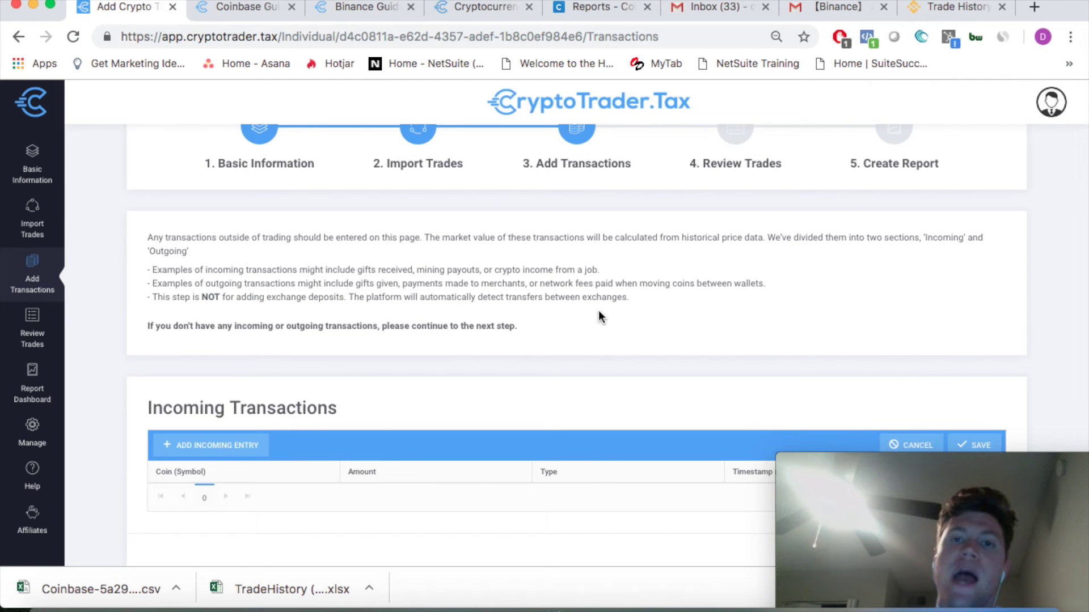
scroll(599, 312, up, 2)
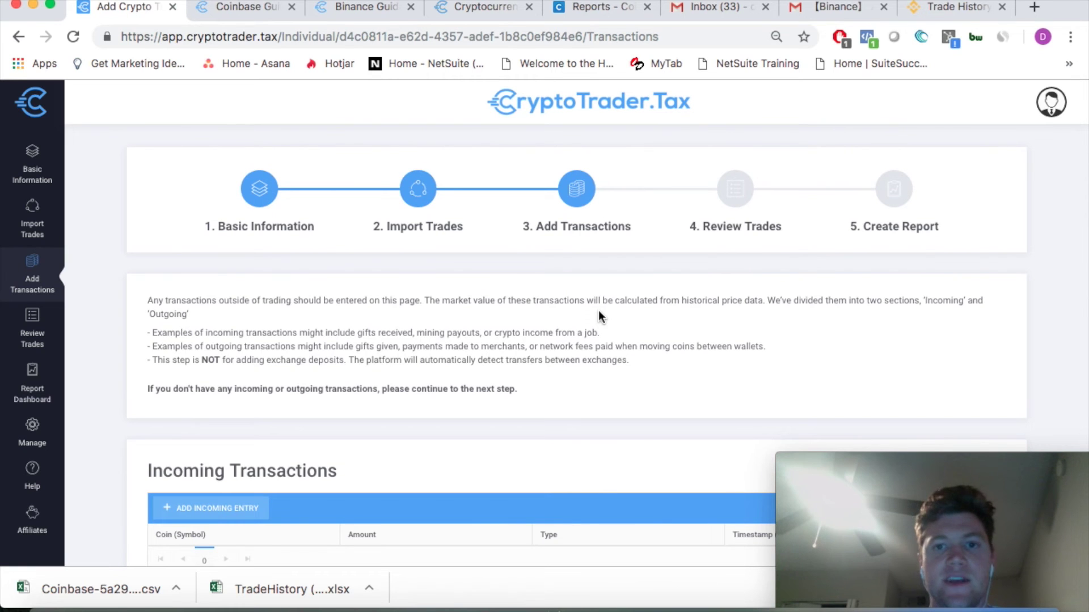
scroll(598, 311, down, 10)
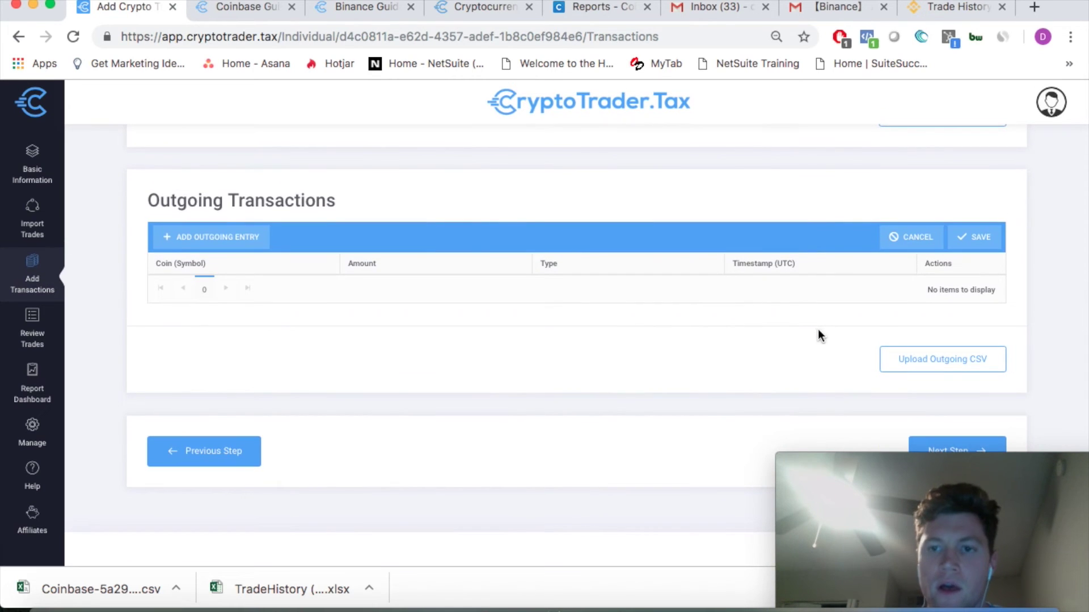
click(957, 446)
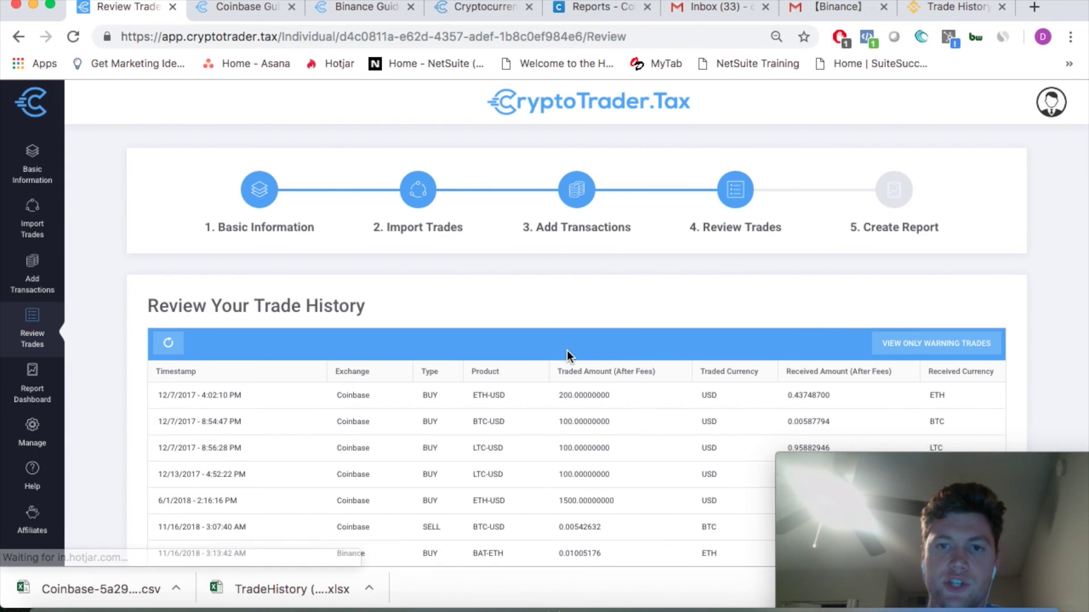
Examine the full list of imported Coinbase and Binance trades in the trade history
scroll(567, 350, down, 3)
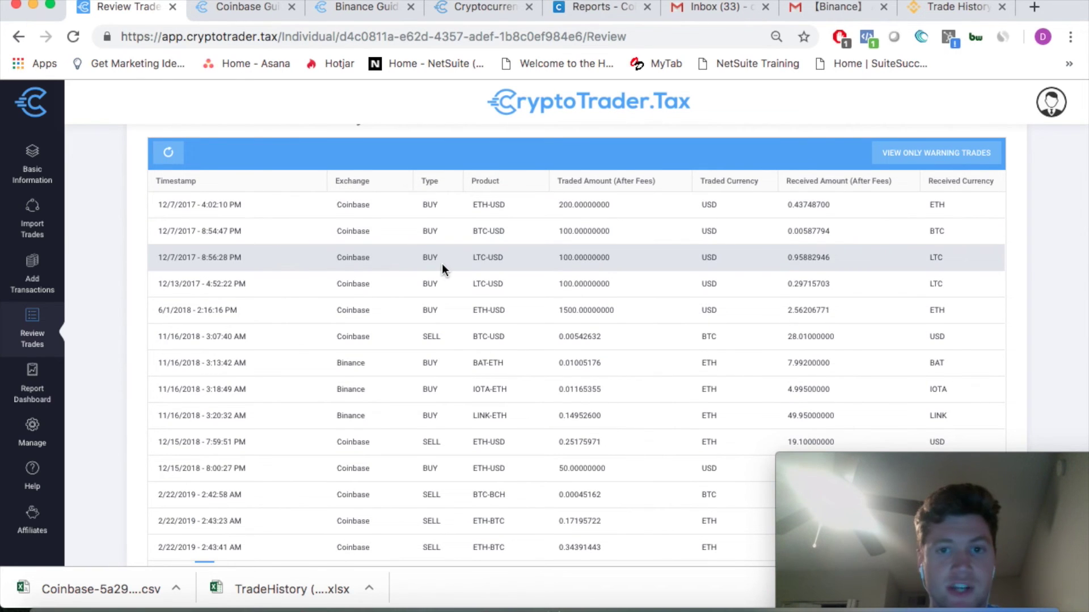
scroll(441, 263, up, 3)
scroll(441, 263, down, 7)
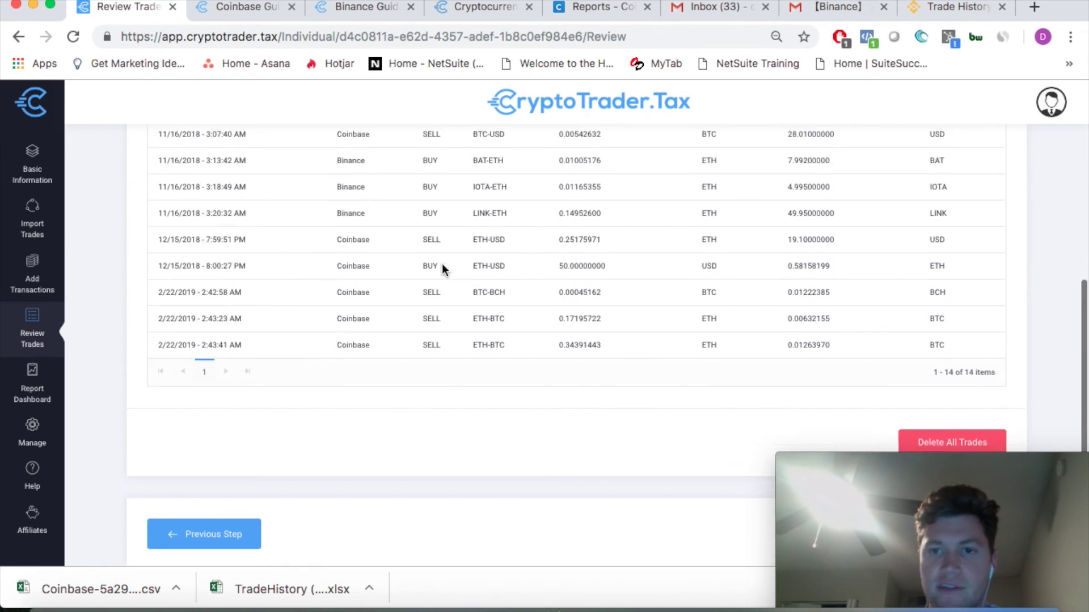
scroll(441, 263, up, 4)
scroll(443, 264, up, 3)
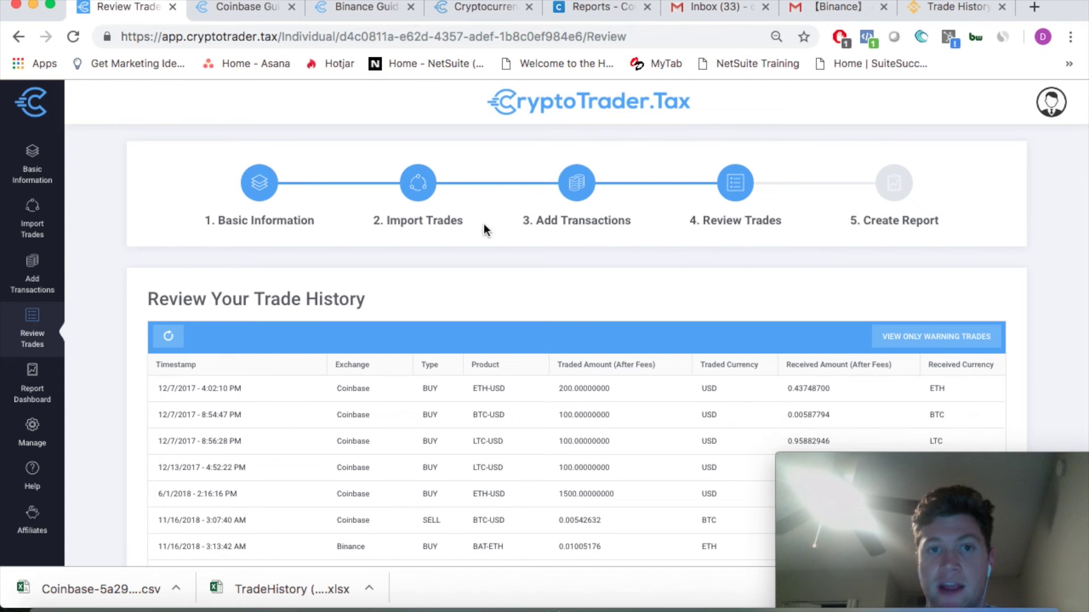
Go back to the Import Trades step and check the list of uploaded files for Coinbase
click(424, 190)
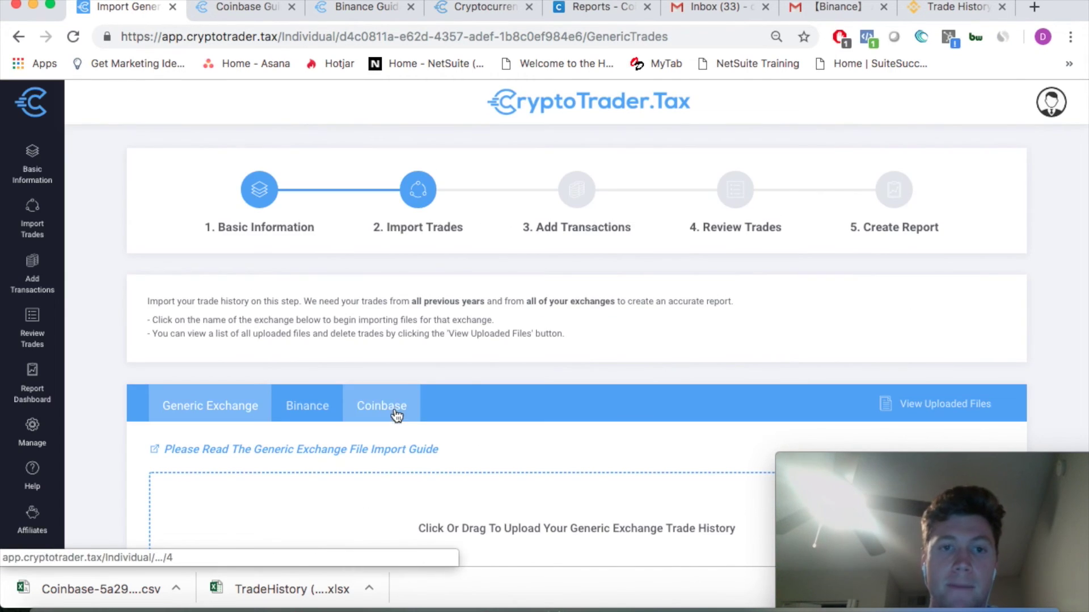
click(382, 406)
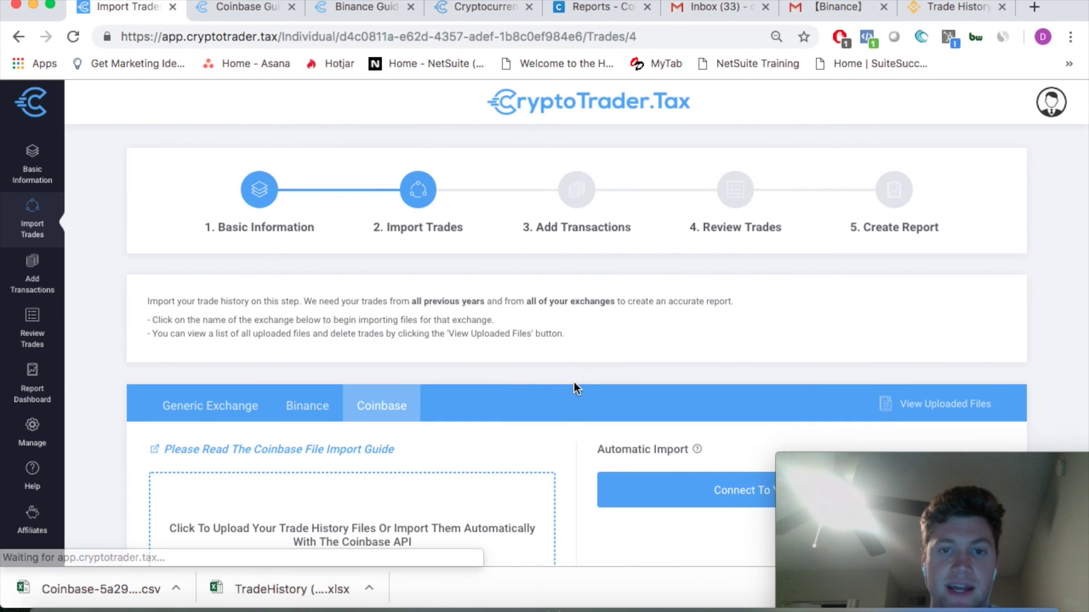
scroll(574, 383, down, 3)
click(930, 257)
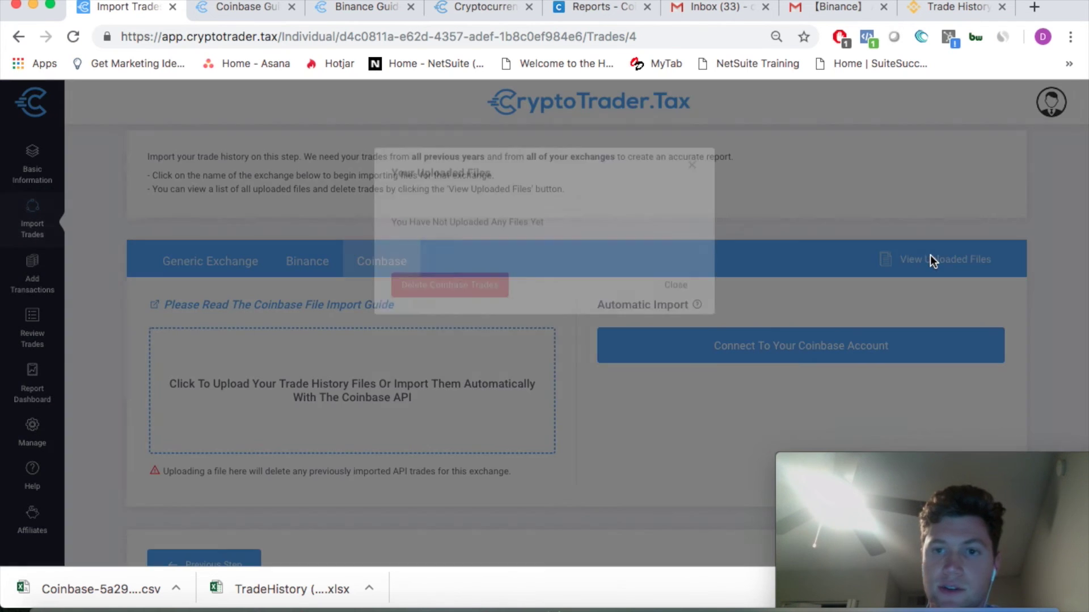
click(692, 257)
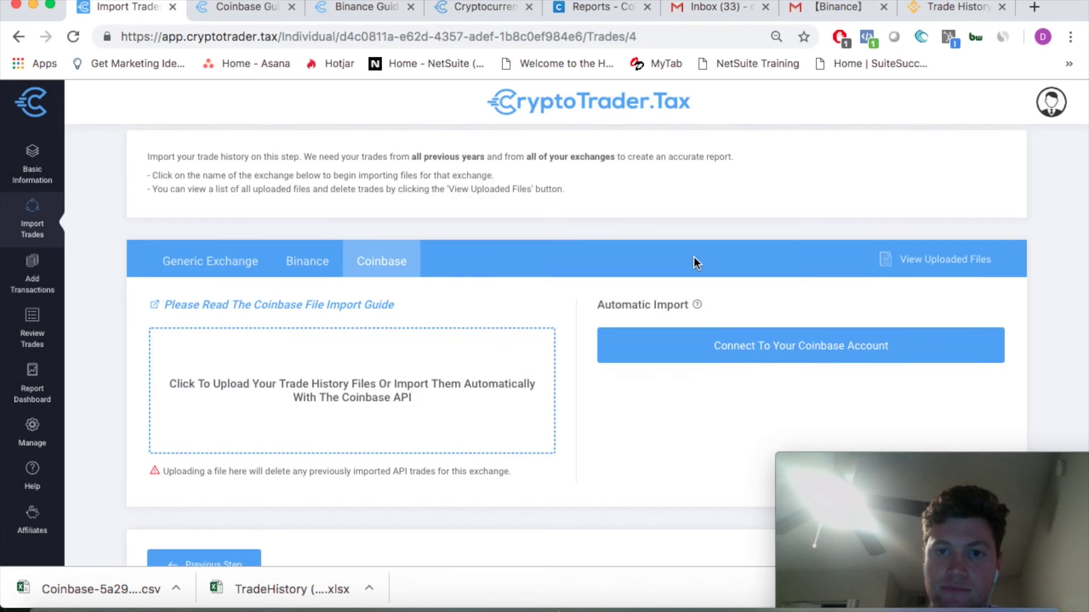
scroll(693, 256, up, 3)
scroll(693, 256, down, 2)
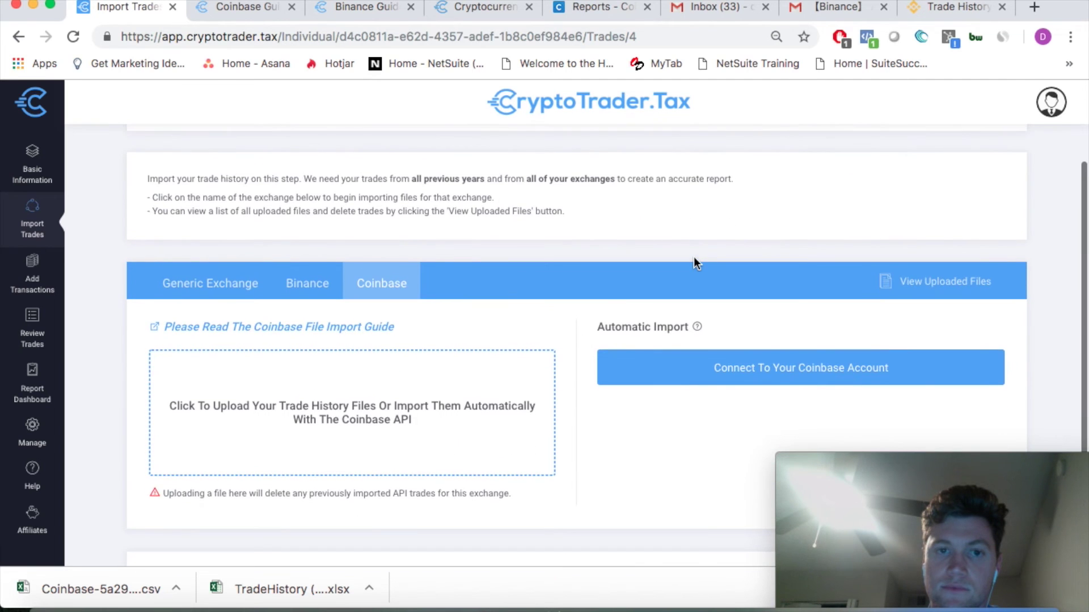
scroll(602, 280, up, 3)
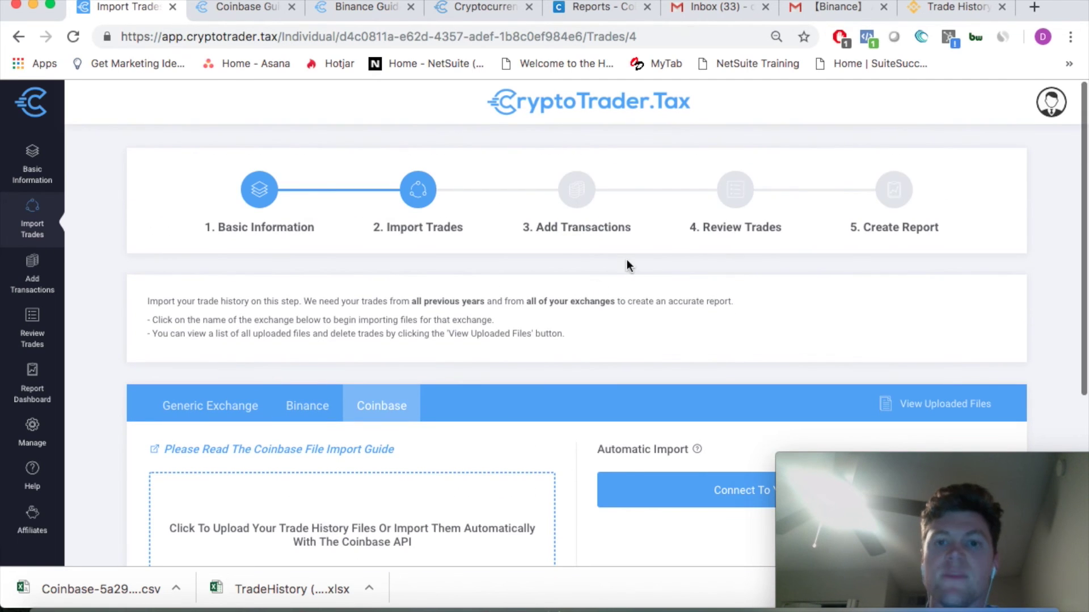
Return to the Review Trades step and delete all trades from the trade history, confirming the deletion
click(737, 200)
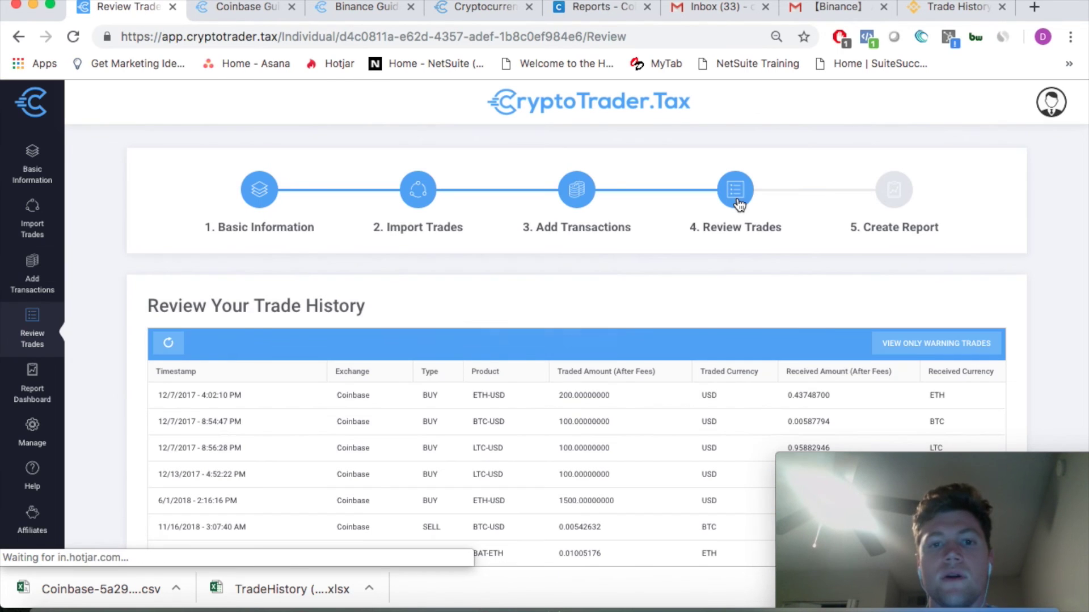
scroll(636, 289, down, 8)
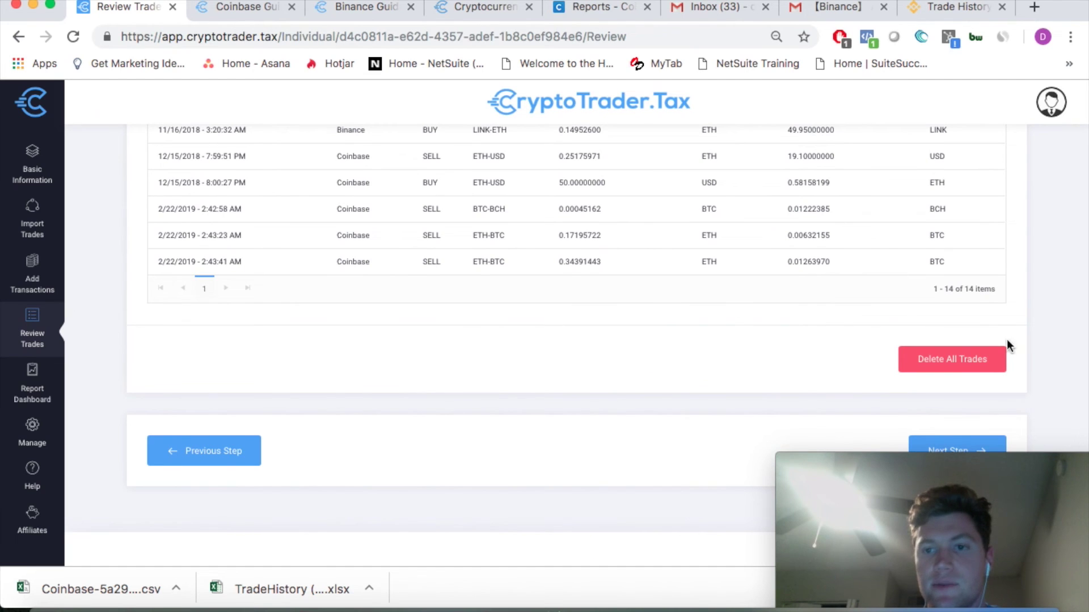
click(964, 359)
click(542, 394)
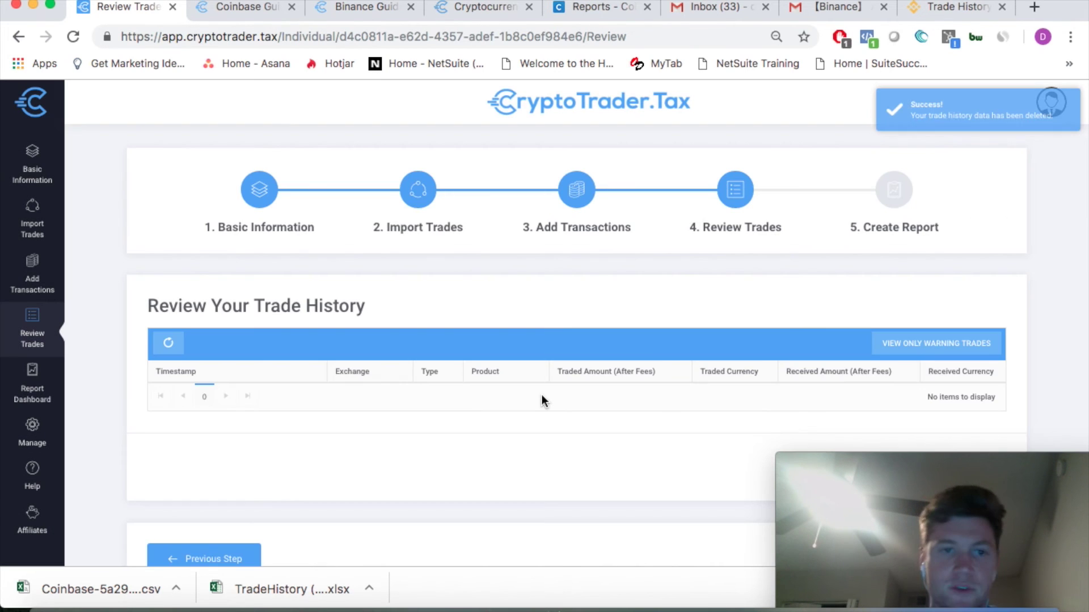
Import the Binance trade history again by uploading TradeHistory (15).xlsx from Downloads in the Import Trades step
click(418, 189)
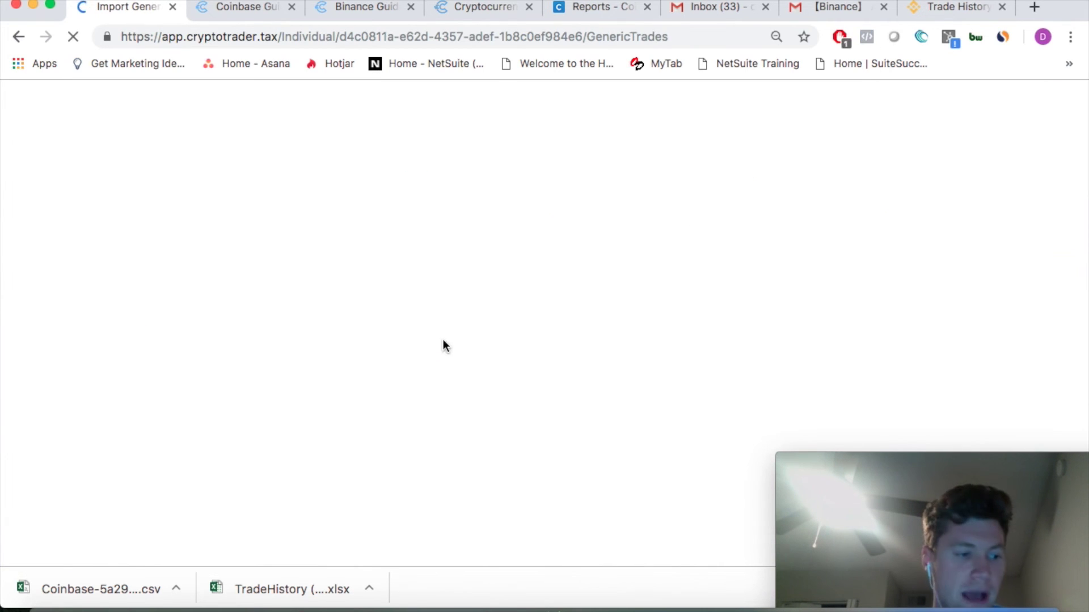
scroll(313, 486, down, 3)
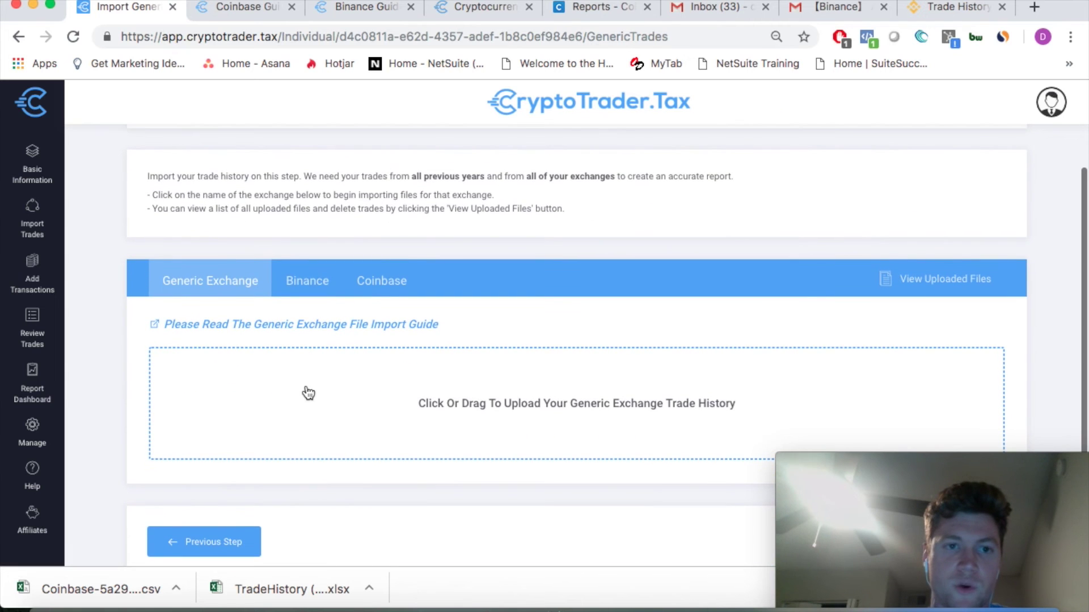
click(309, 281)
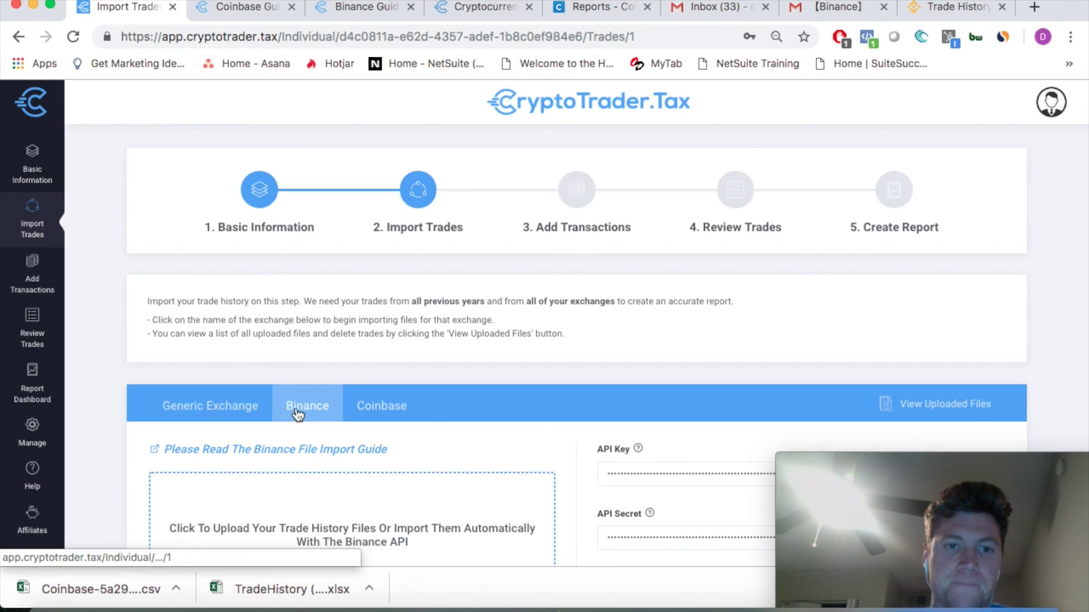
click(267, 508)
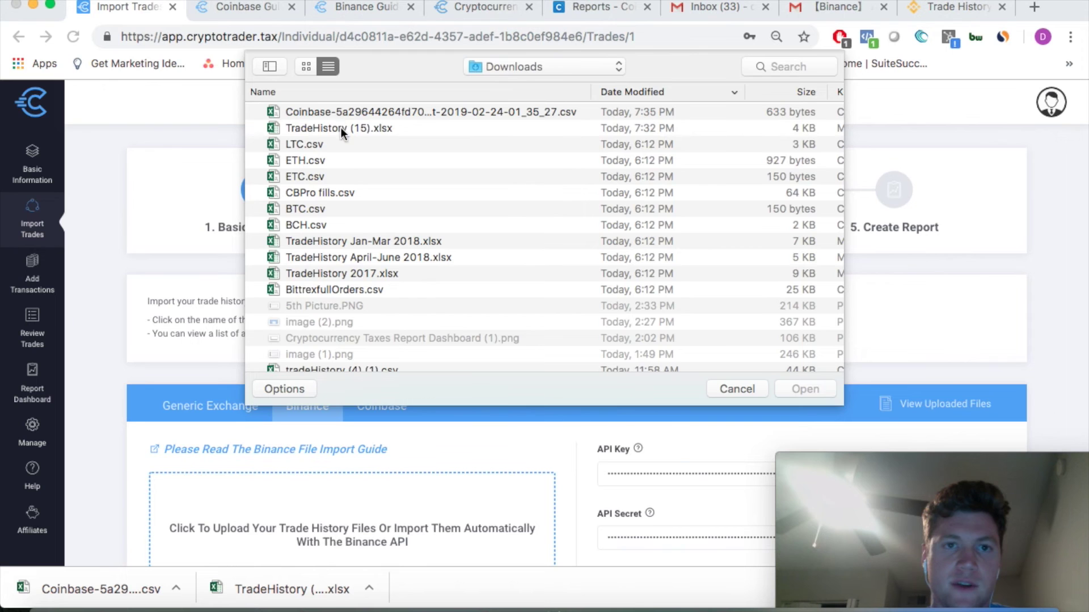
double_click(341, 127)
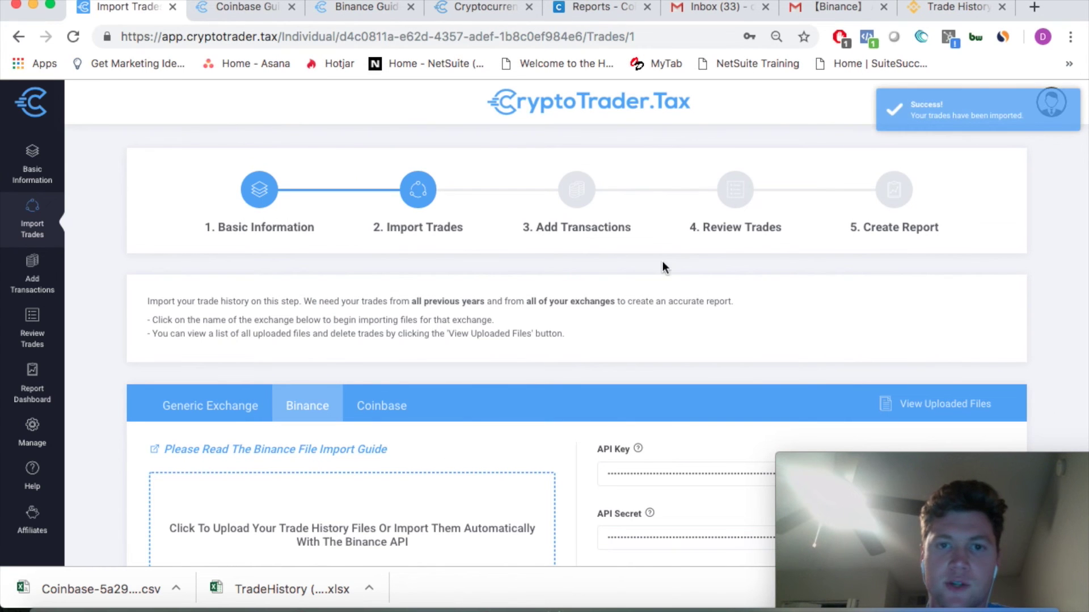
Go to the Review Trades step and check the BAT-ETH trade flagged with a warning in the trade history
click(731, 194)
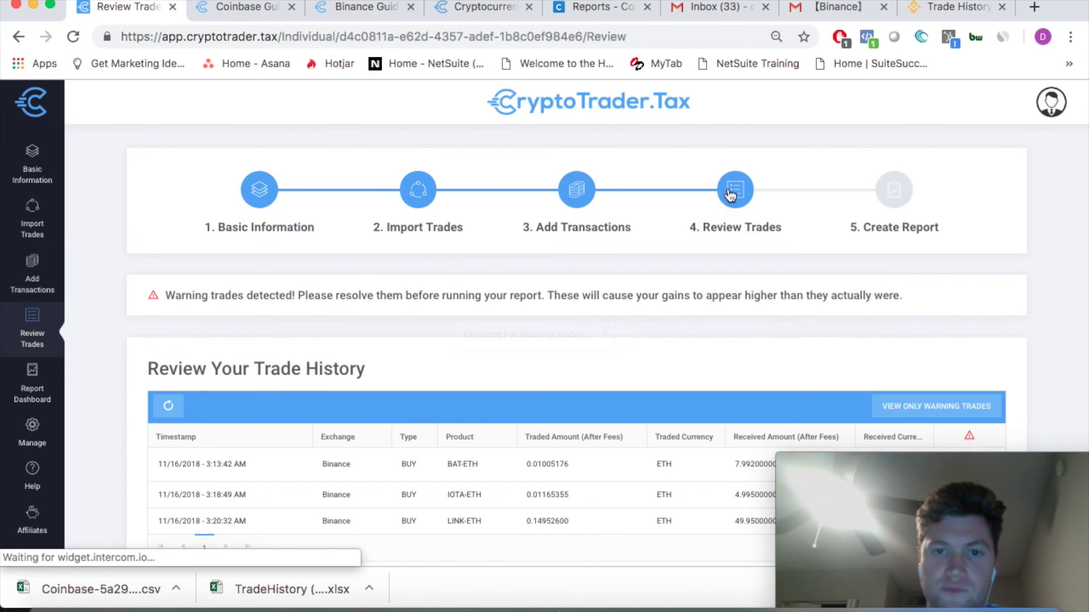
scroll(634, 317, down, 3)
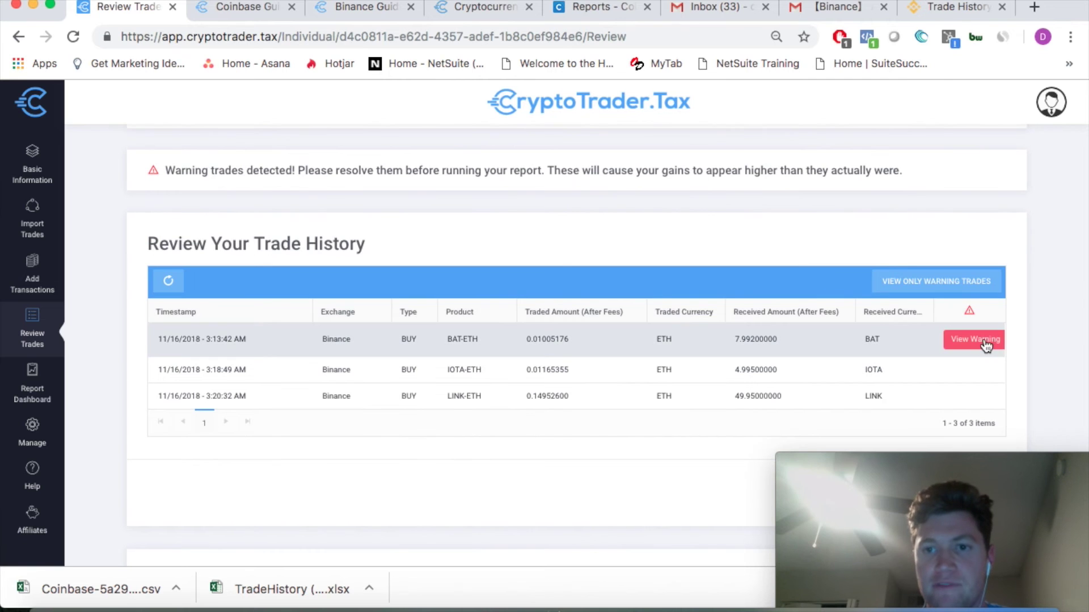
scroll(824, 305, up, 2)
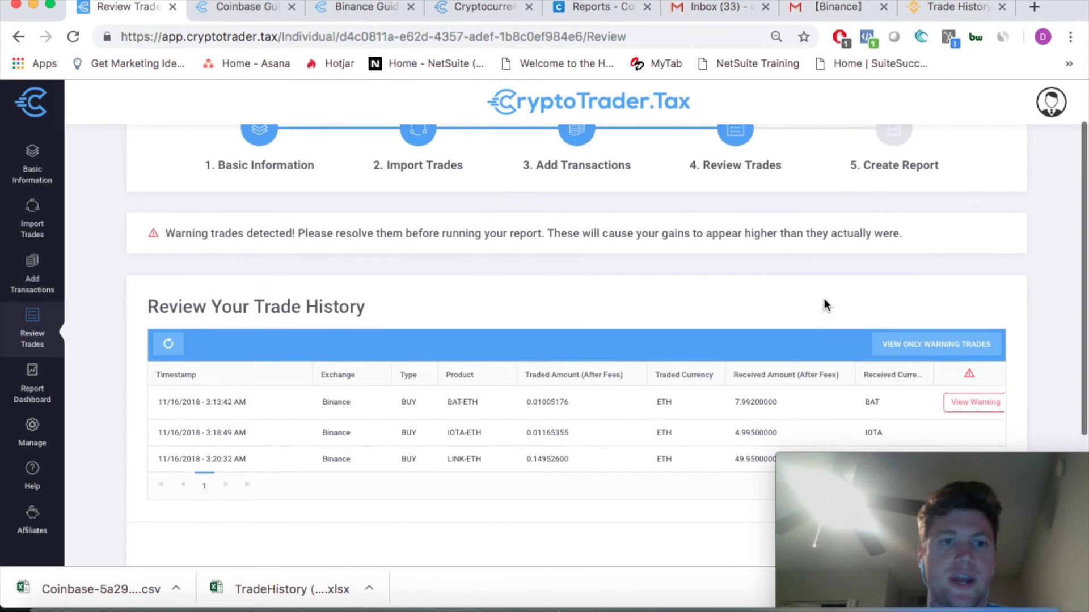
scroll(825, 304, down, 2)
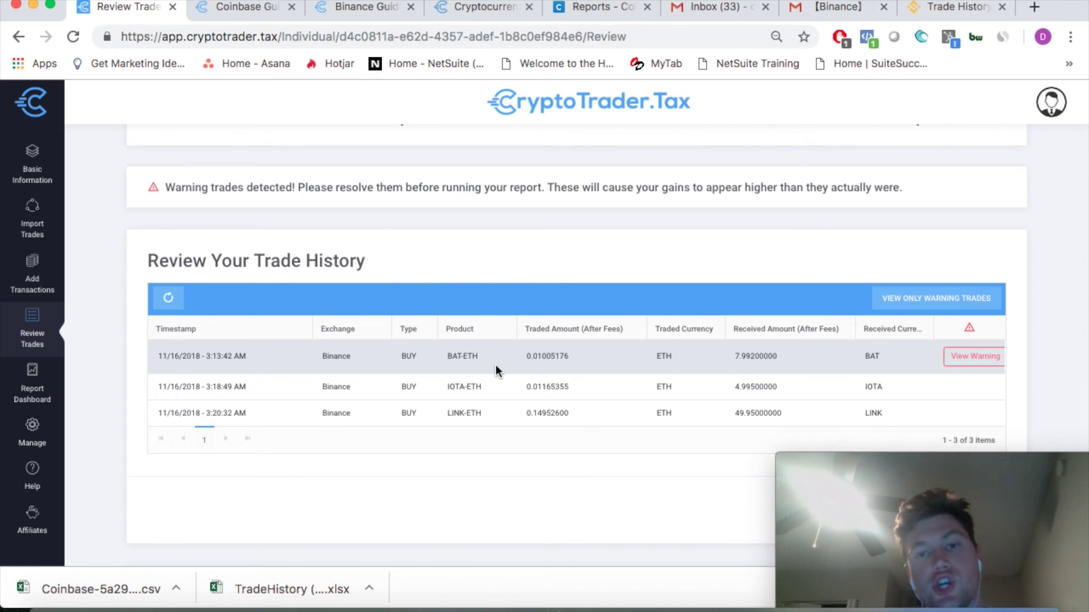
click(479, 354)
drag(477, 355, 448, 356)
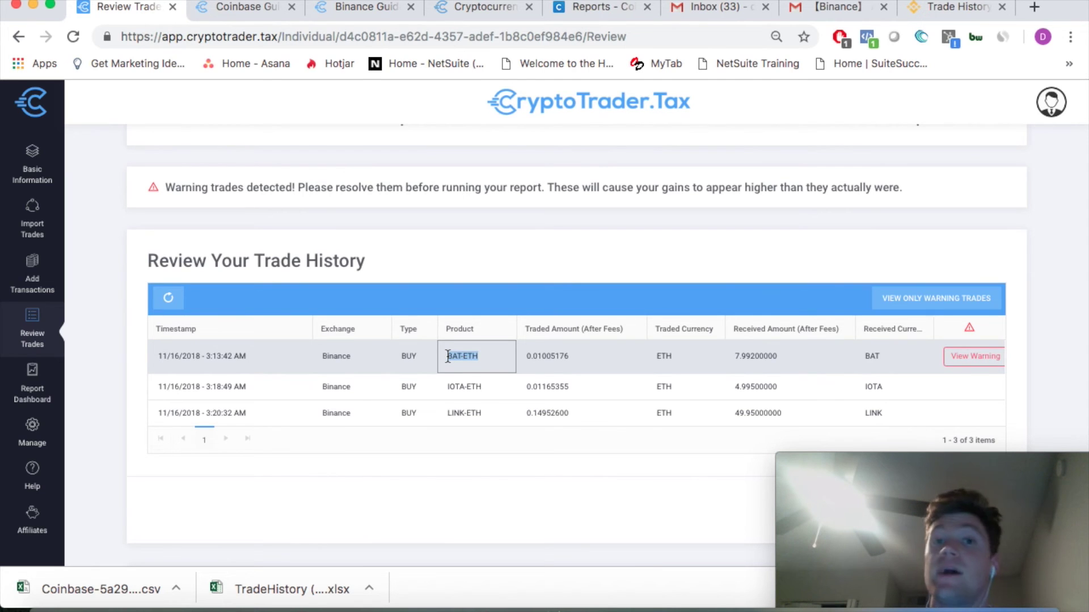
click(557, 262)
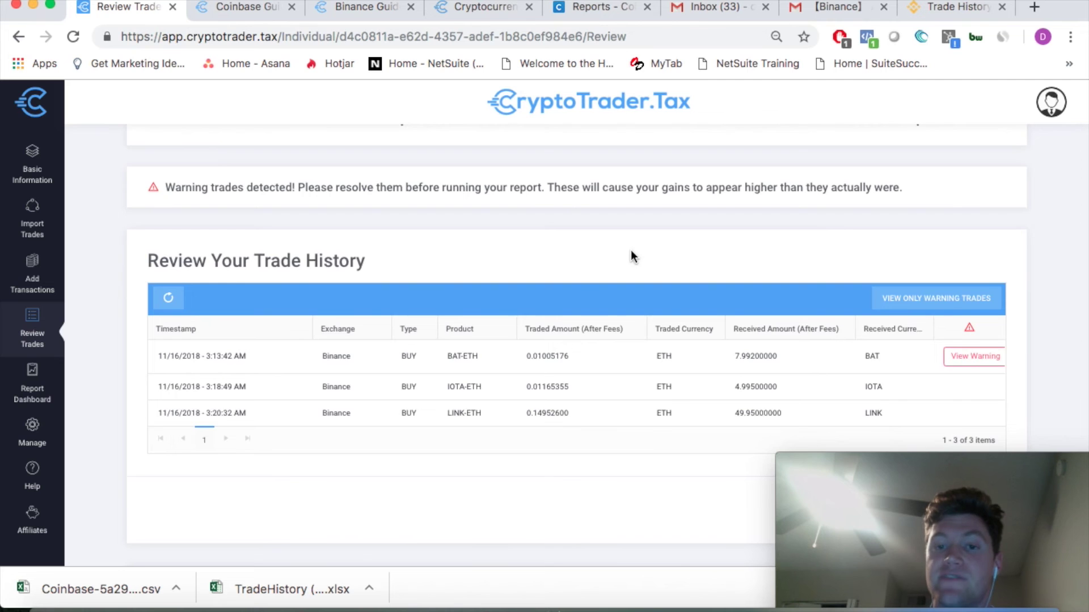
Read the warning details of the BAT-ETH trade and look up the Warning Trade Guide on the Common Issues help page
scroll(630, 250, down, 3)
click(970, 283)
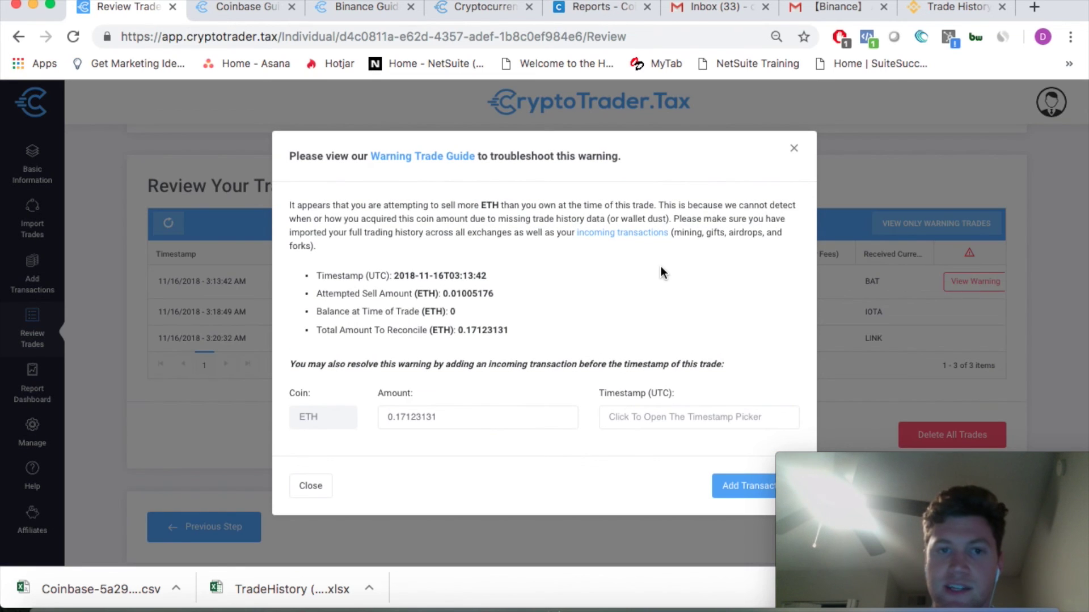
click(422, 163)
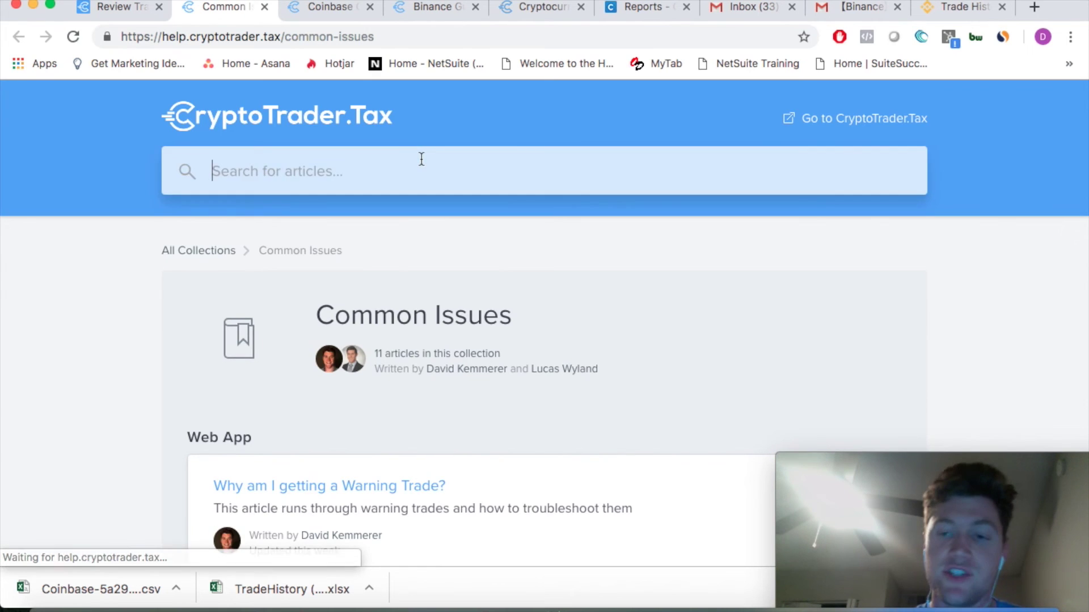
scroll(112, 406, down, 5)
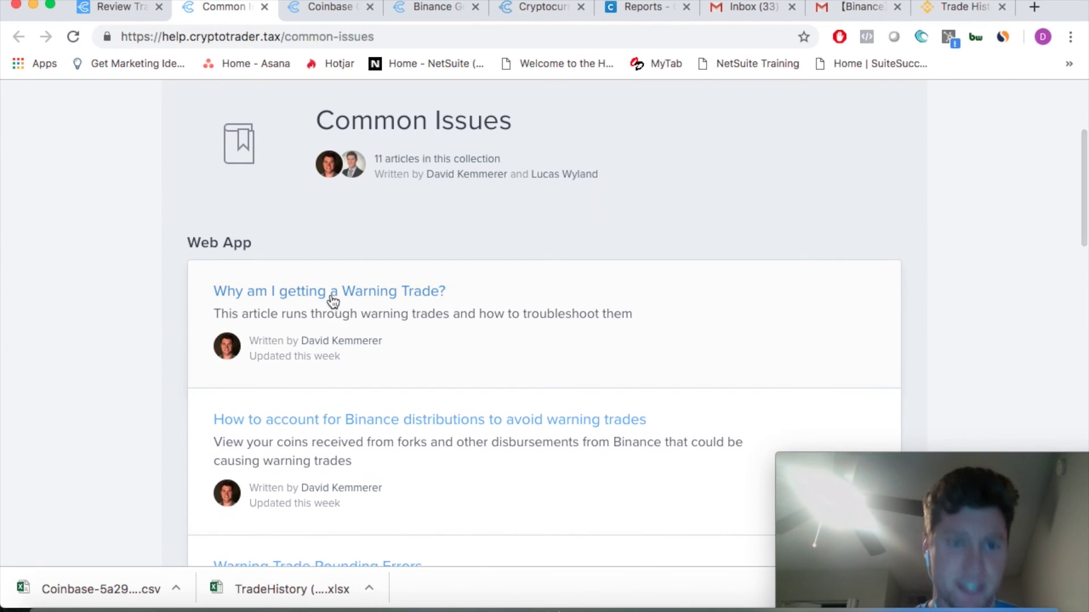
click(116, 8)
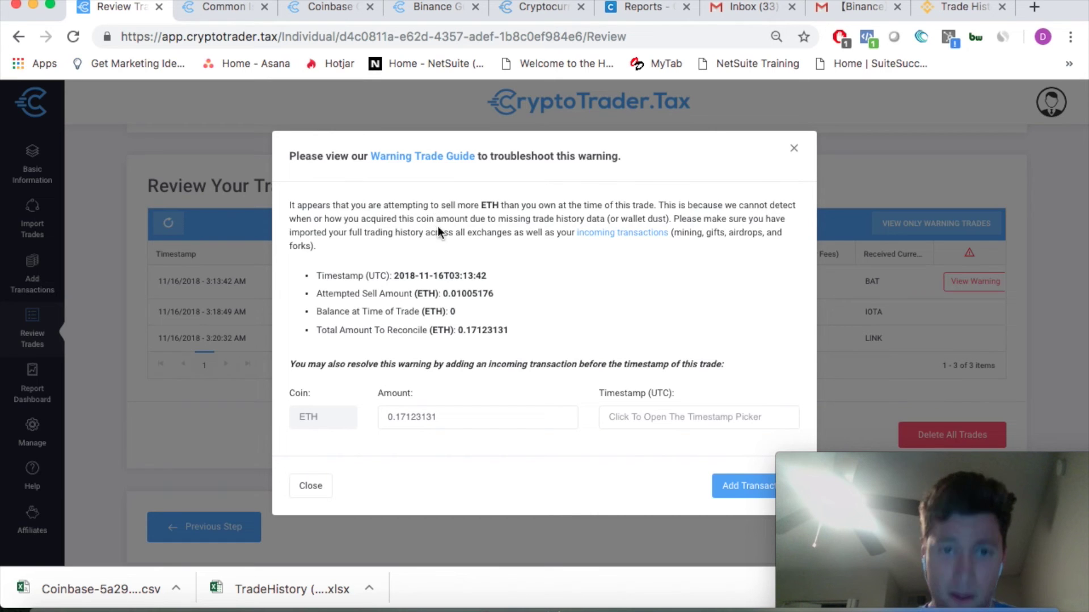
click(795, 150)
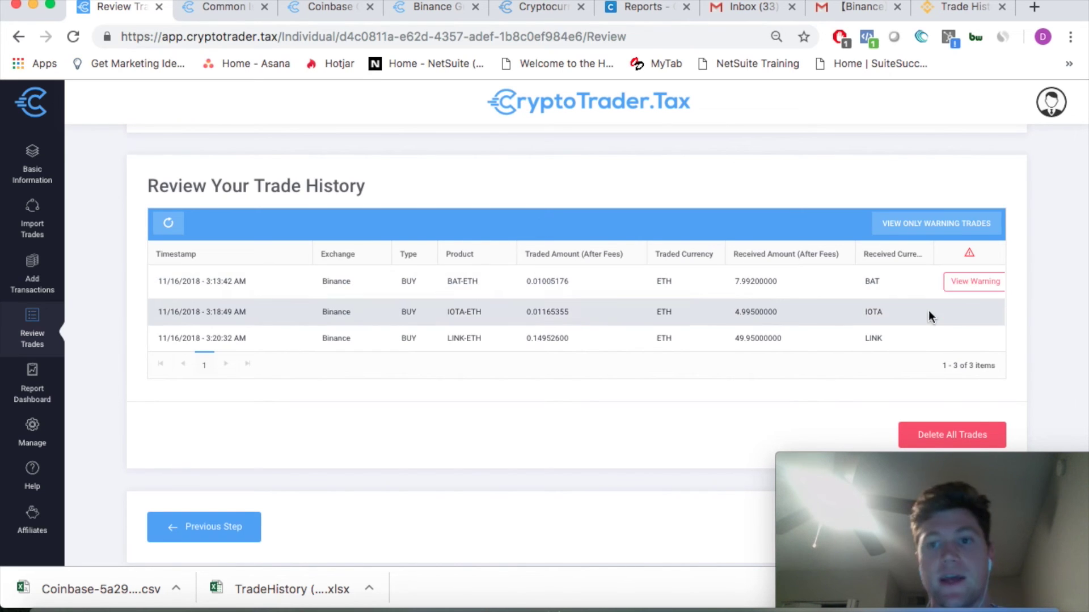
Reopen the BAT-ETH trade's warning to recheck the missing ETH details, then close it
click(971, 283)
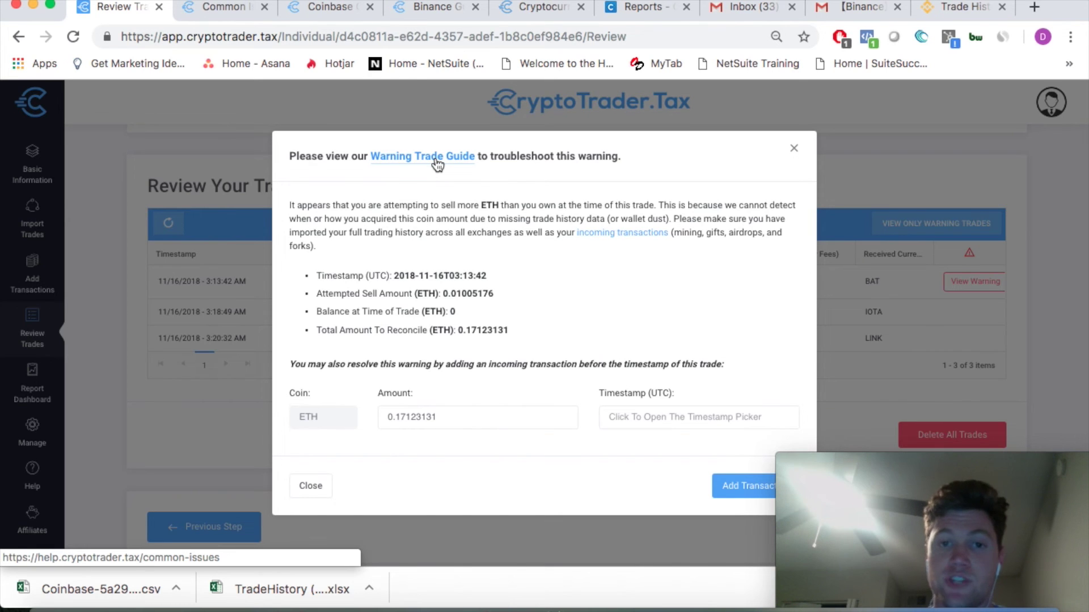
scroll(604, 308, down, 2)
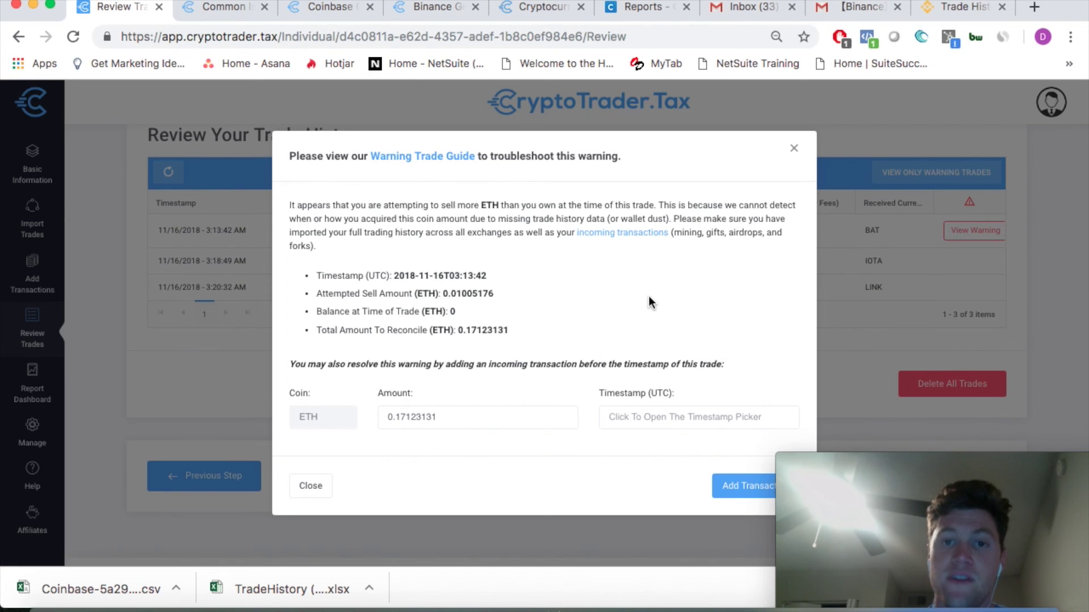
click(793, 148)
Return to the Import Trades step and import the Coinbase trades automatically through the API, confirming the replacement of existing file trades
scroll(298, 196, up, 3)
scroll(301, 188, up, 2)
click(418, 171)
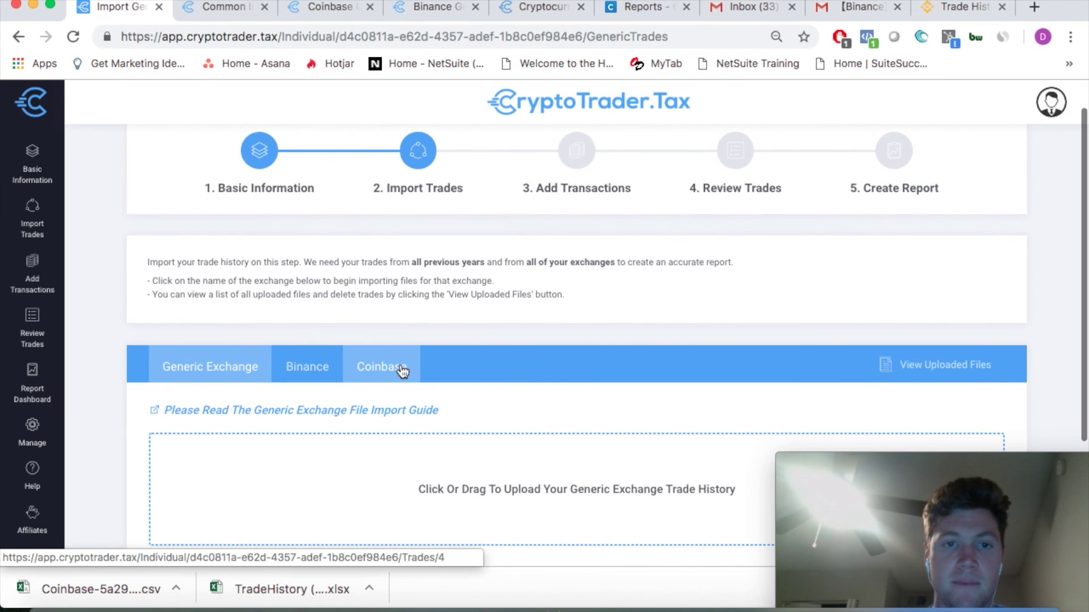
click(397, 368)
scroll(586, 349, down, 2)
click(674, 346)
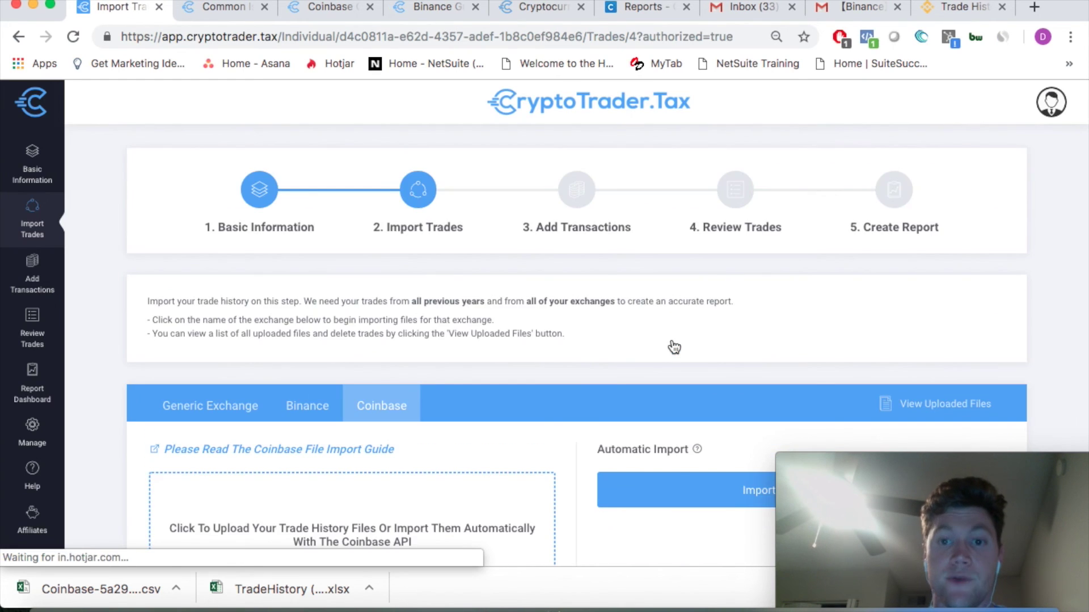
click(699, 387)
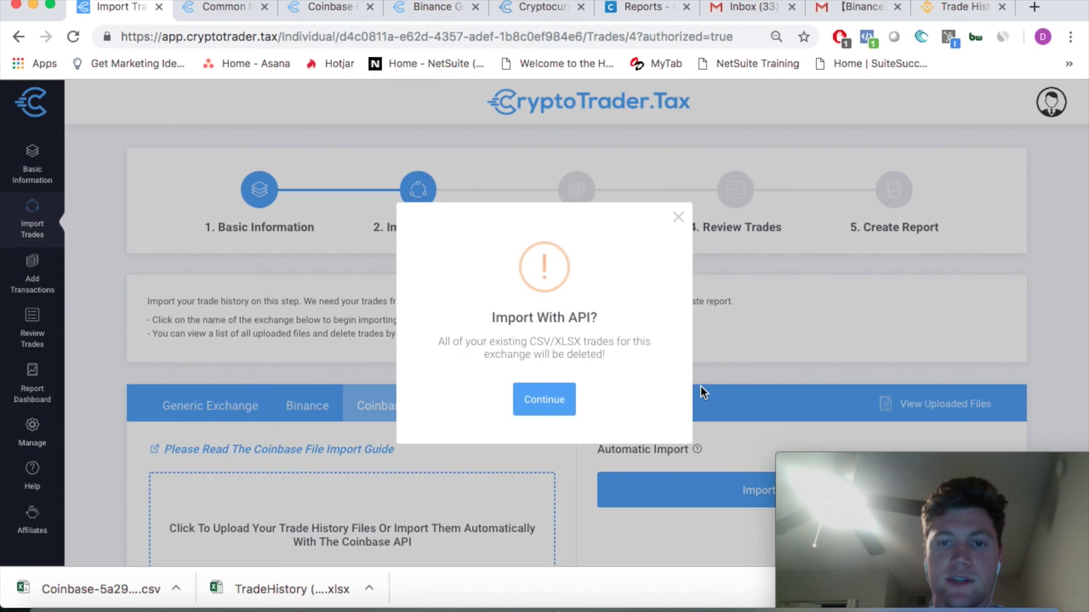
click(551, 397)
scroll(510, 397, down, 3)
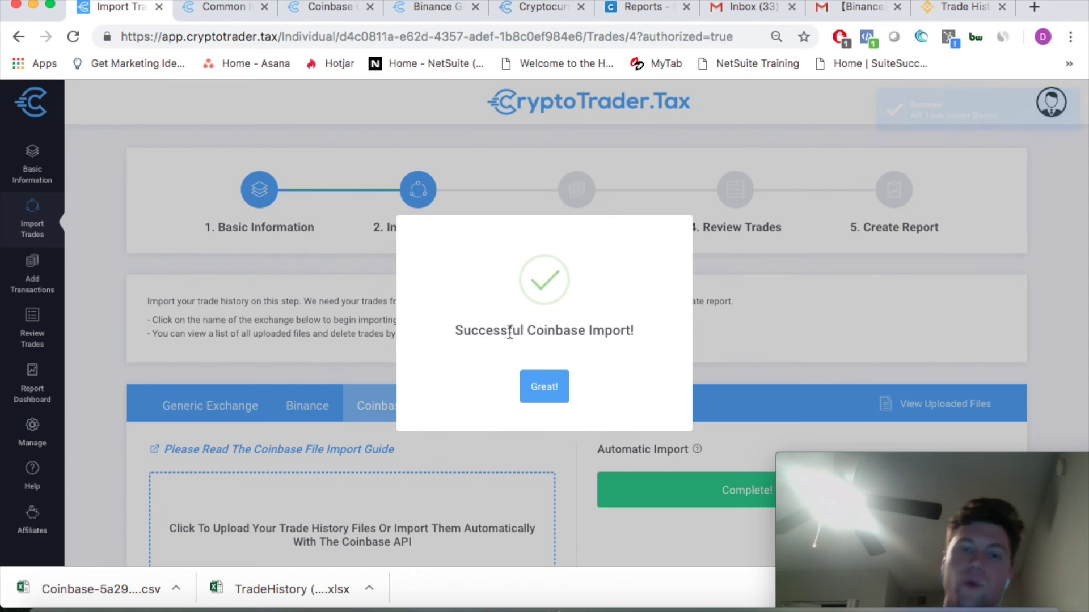
click(538, 391)
Review the combined Coinbase and Binance trade history for remaining warnings in the Review Trades step
click(736, 199)
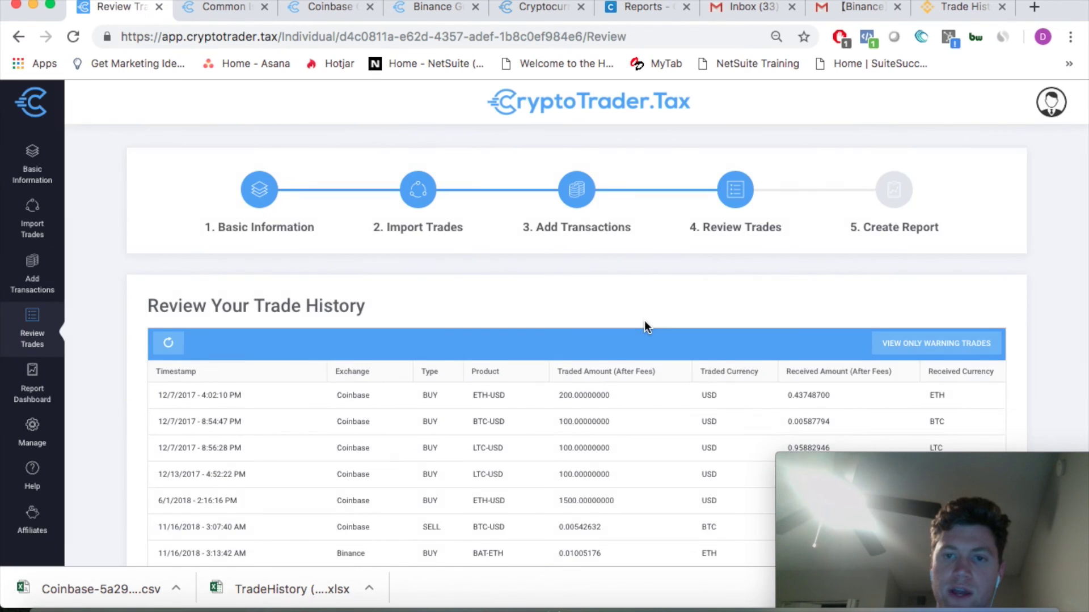
scroll(646, 323, down, 3)
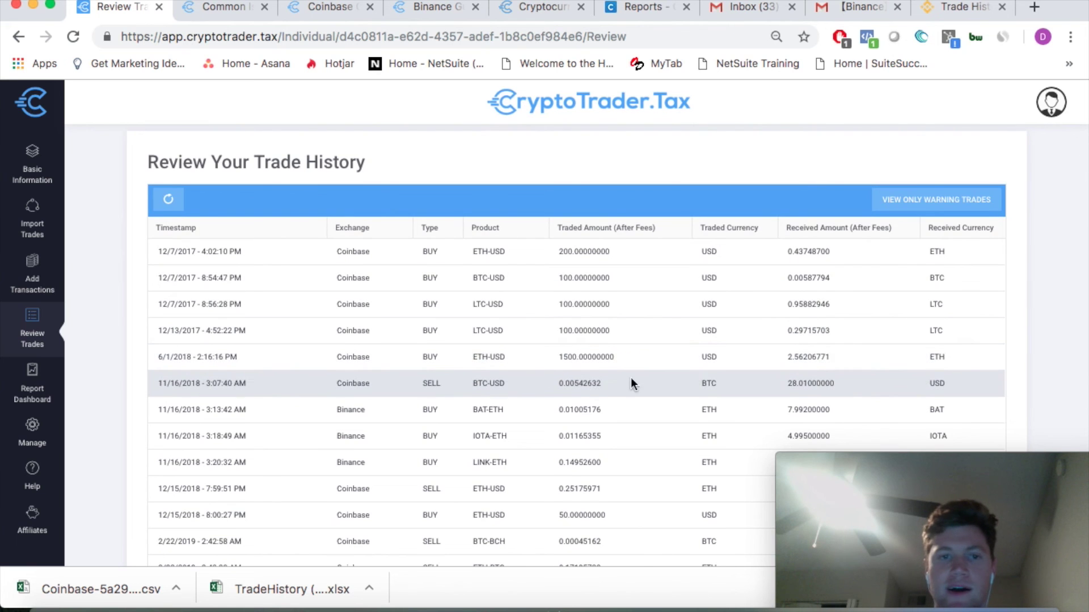
scroll(624, 383, down, 5)
scroll(603, 383, up, 10)
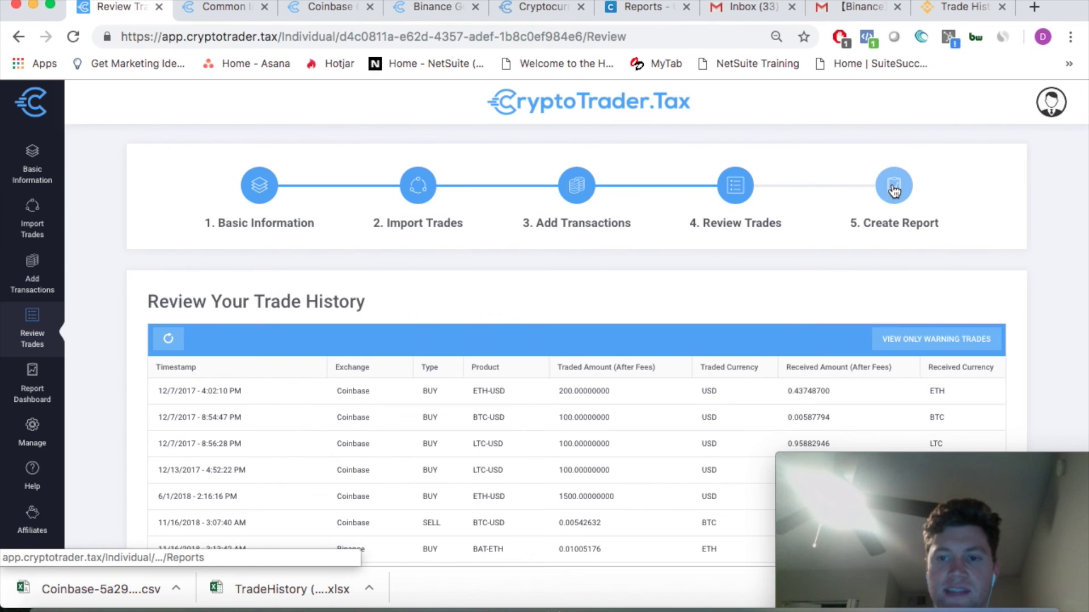
Go to the Create Report step and start the report for tax season 2018
click(894, 190)
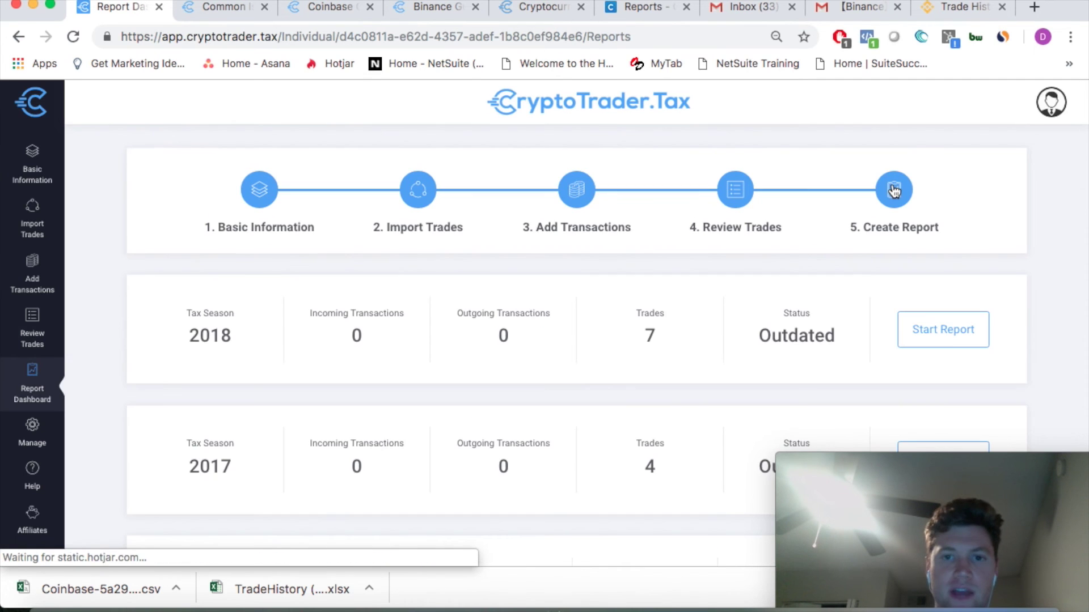
scroll(591, 300, down, 2)
scroll(591, 295, up, 1)
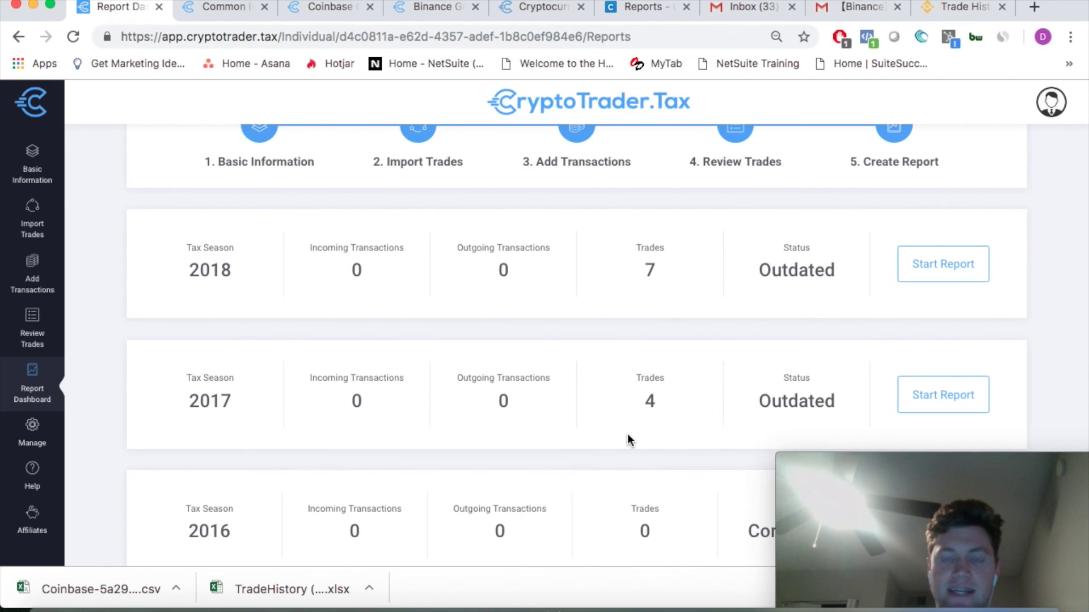
click(943, 264)
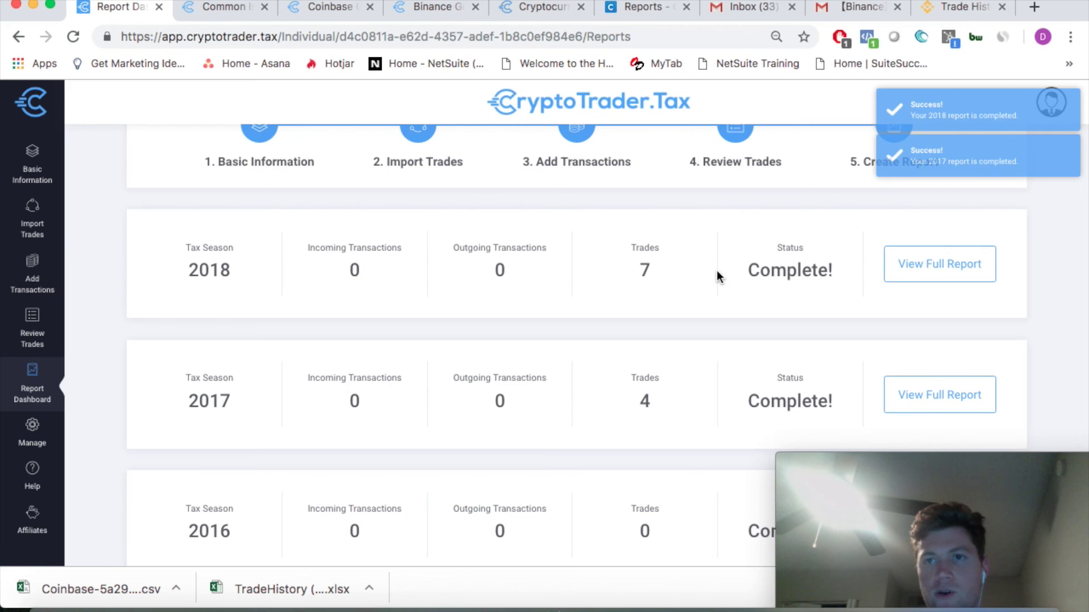
Open the full report for tax season 2018 and look over its Short Term Gains Report
scroll(717, 270, up, 2)
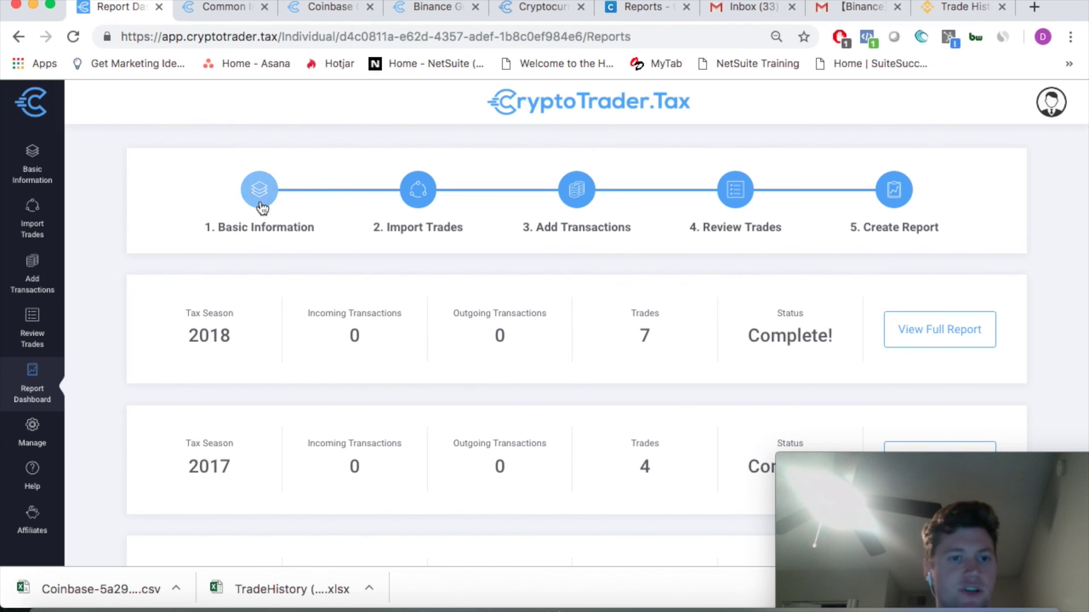
scroll(160, 511, down, 3)
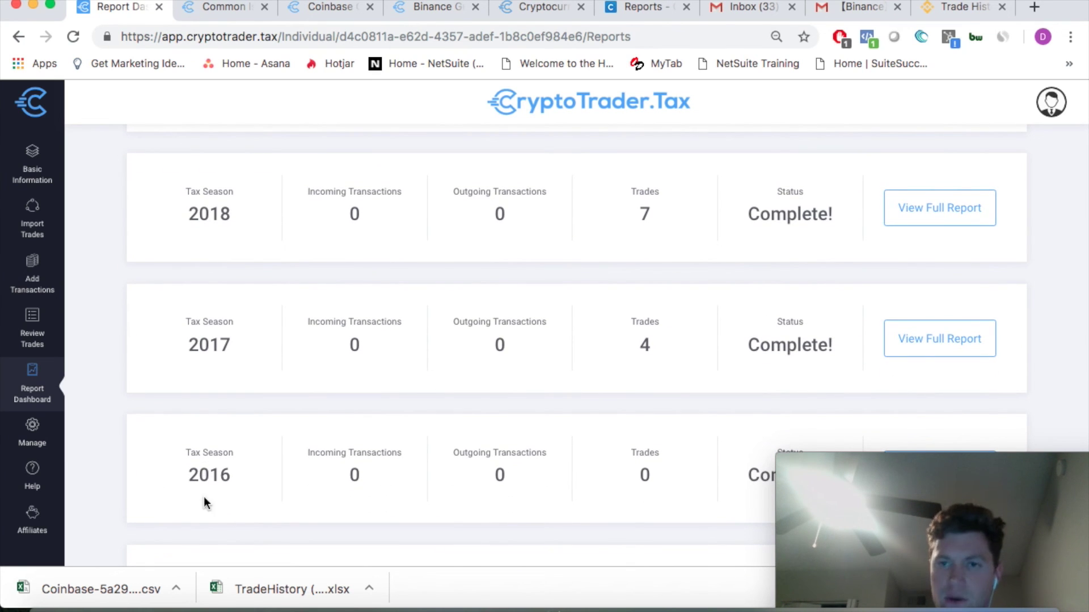
click(924, 215)
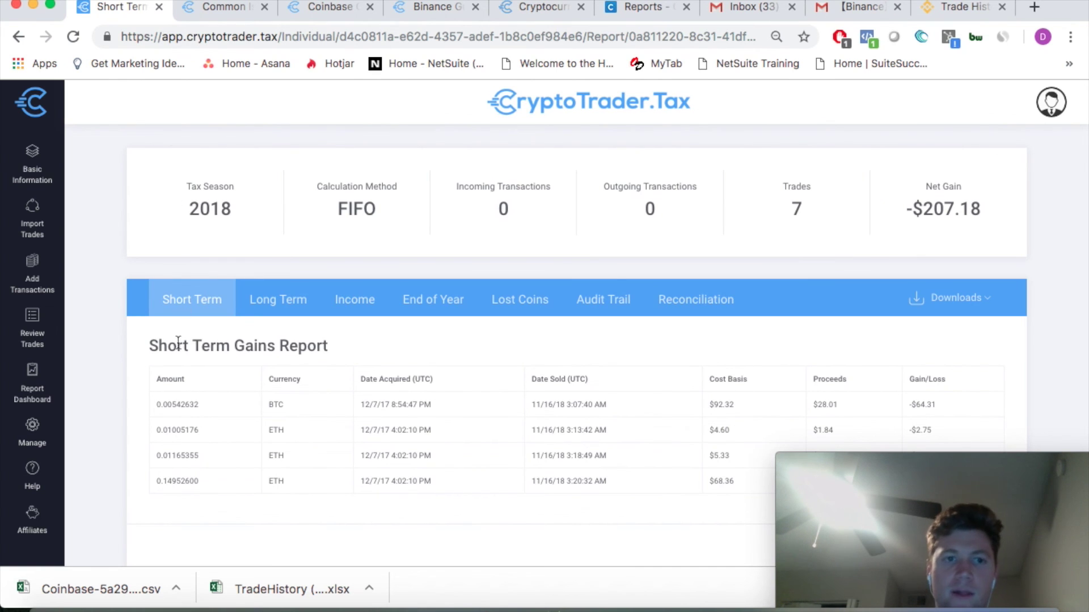
scroll(128, 335, down, 2)
scroll(128, 332, up, 2)
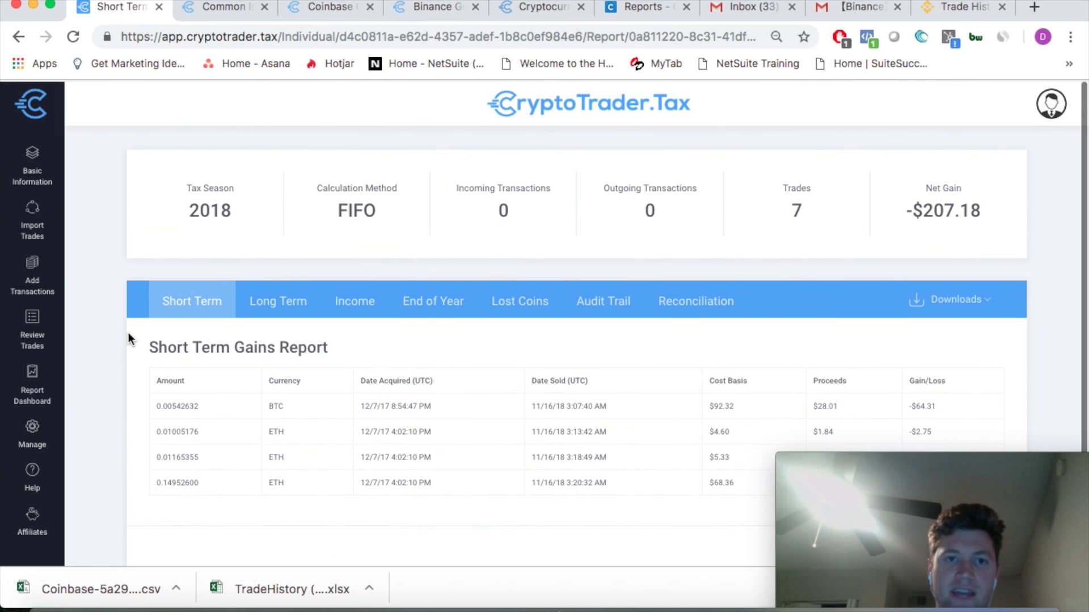
Look through the Long Term, Income, End of Year and Lost Coins sections of the 2018 report
click(279, 301)
click(361, 306)
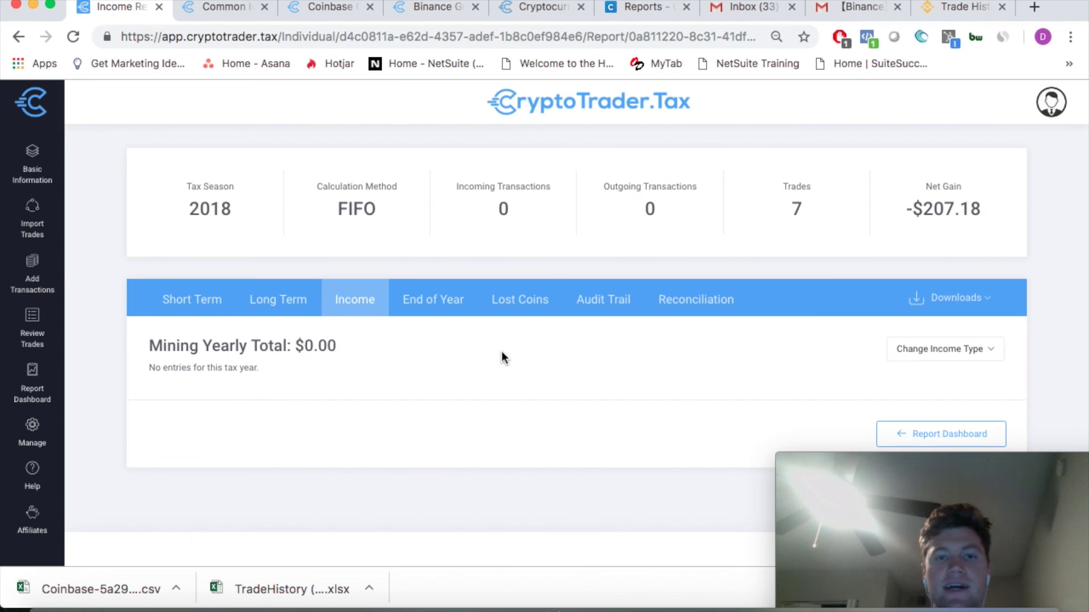
click(444, 314)
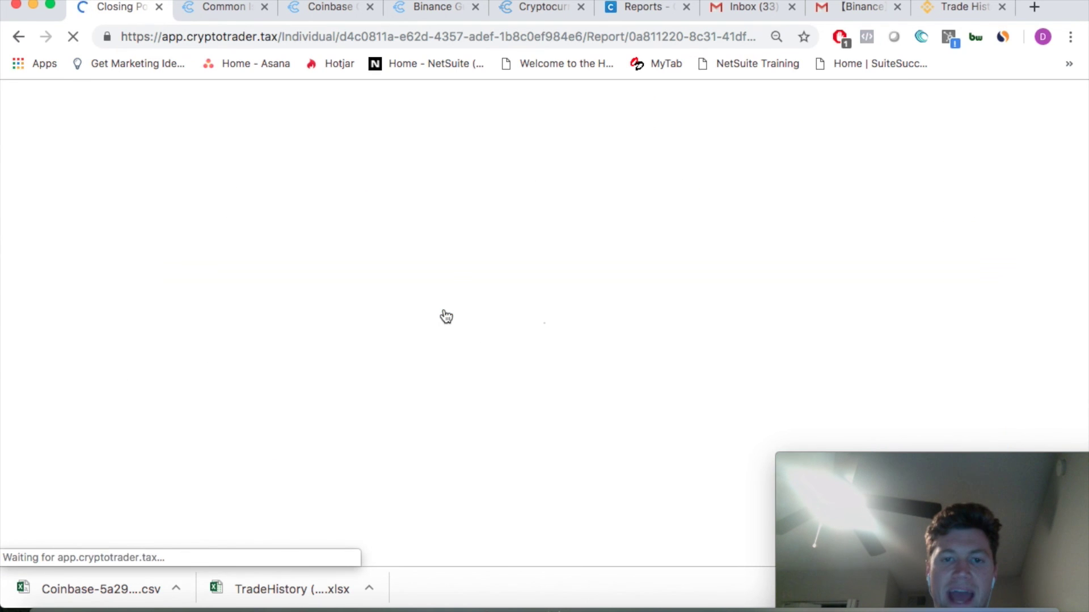
scroll(388, 402, down, 4)
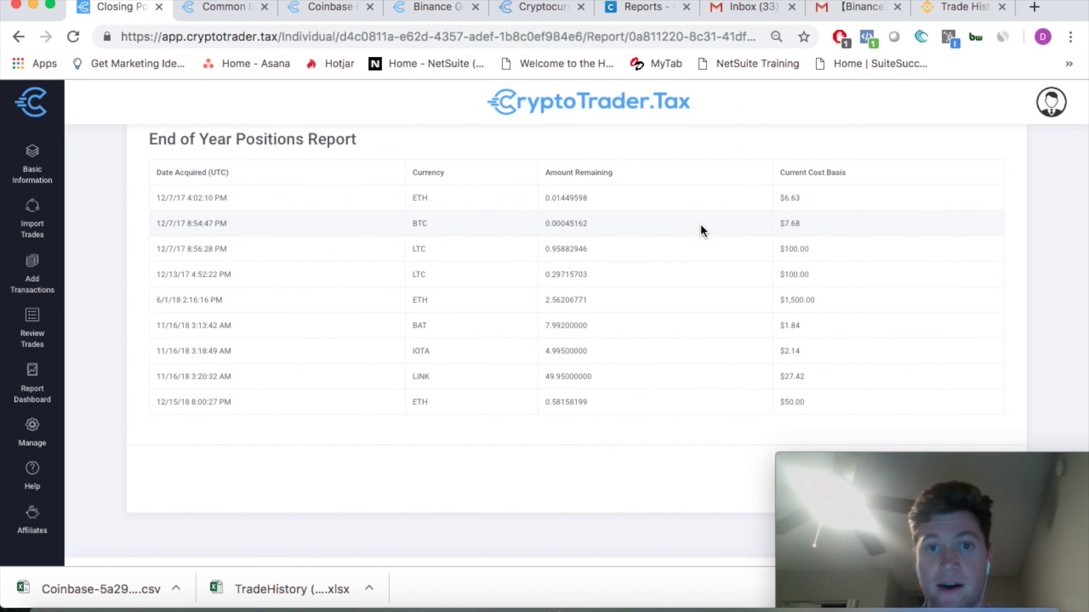
scroll(548, 354, up, 4)
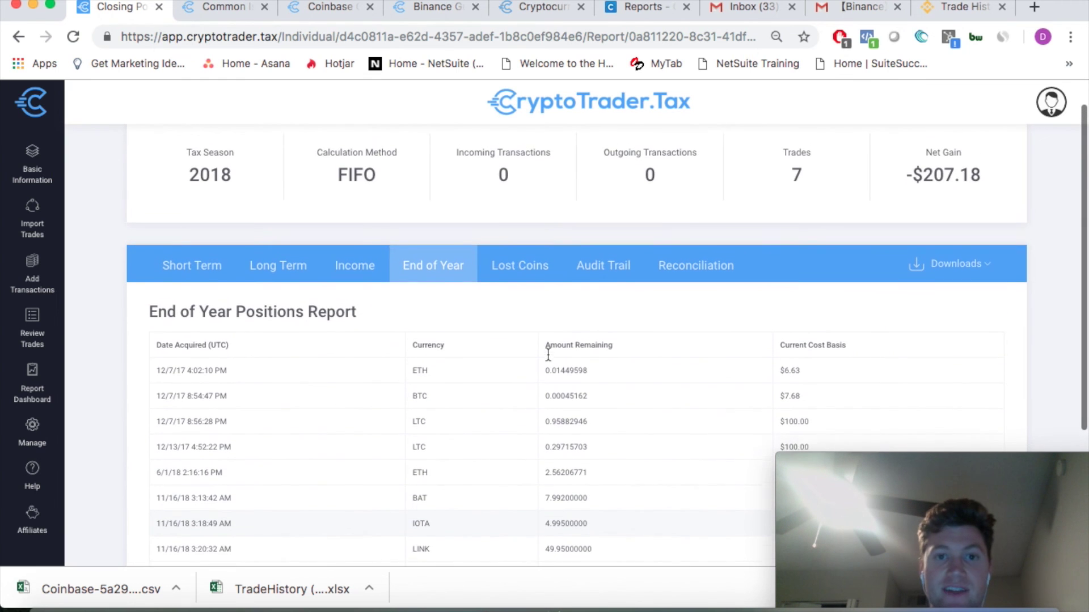
click(521, 279)
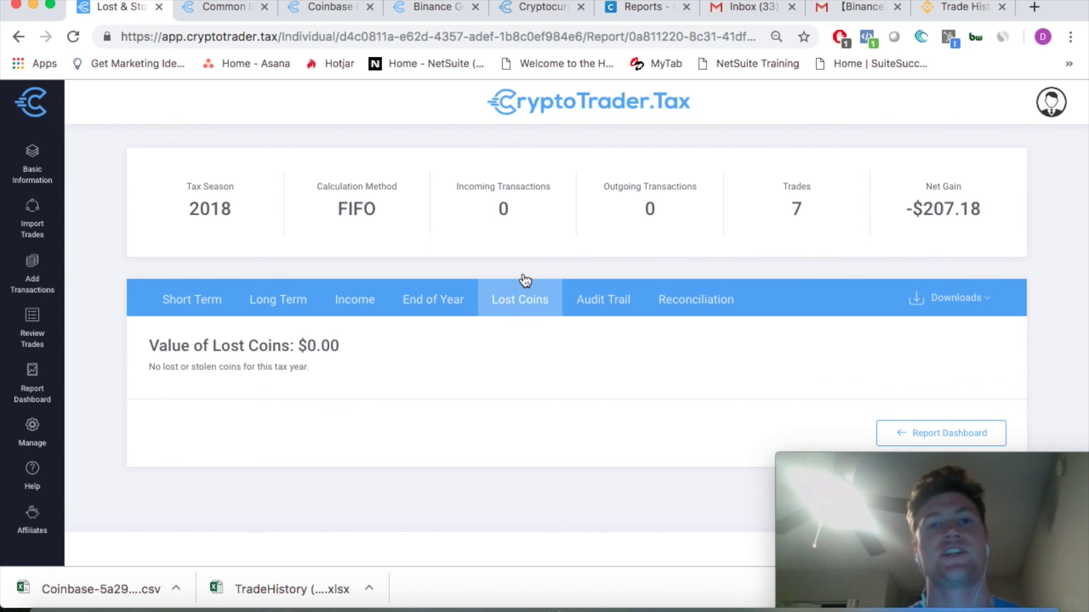
Examine the 2018 report's Audit Trail, including the details of the BTC and ETH short-term sales
click(590, 299)
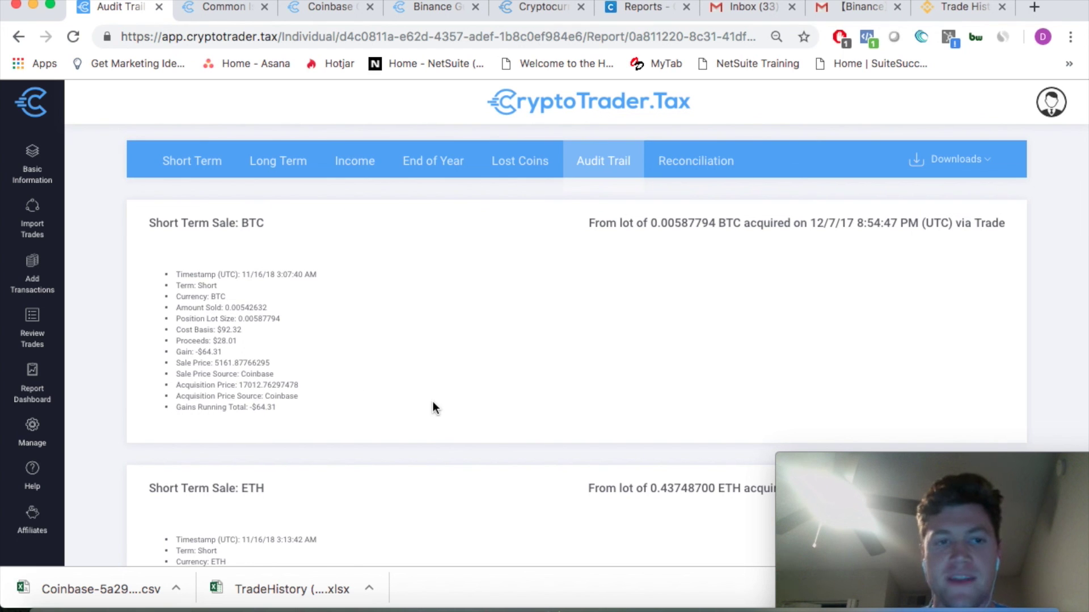
drag(281, 407, 168, 277)
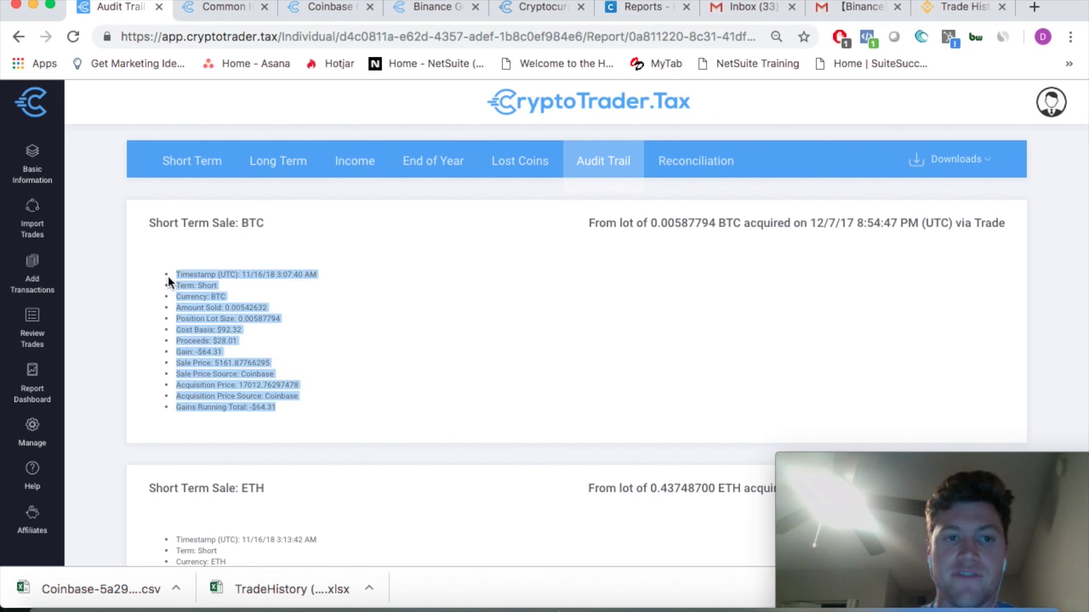
click(417, 328)
scroll(417, 328, down, 5)
scroll(417, 328, down, 3)
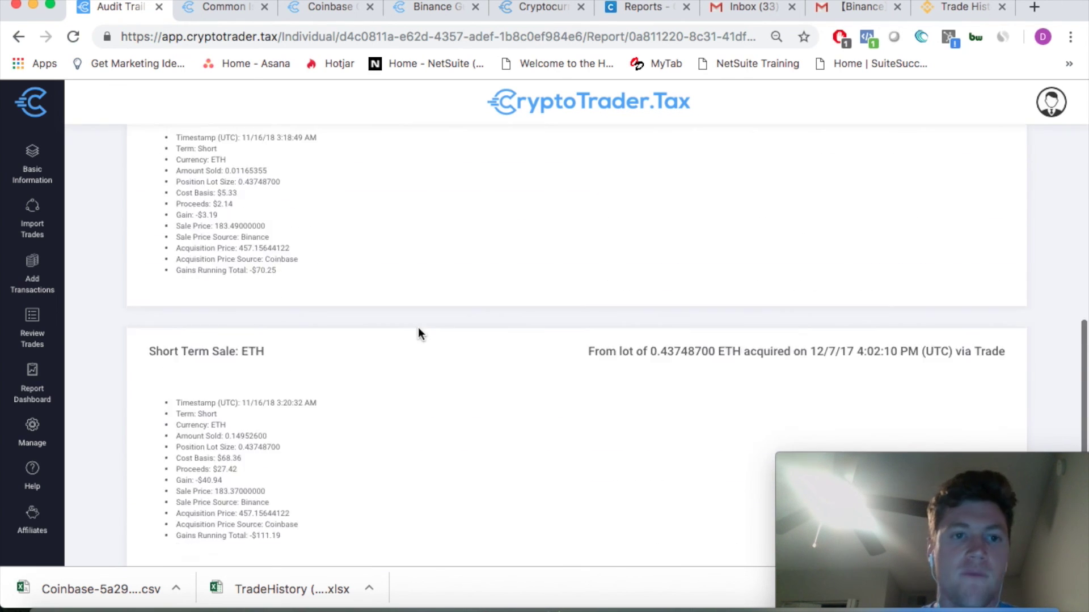
Look over the BTC sale in the 2018 Audit Trail and check the Reconciliation section for flagged trades
scroll(417, 328, up, 15)
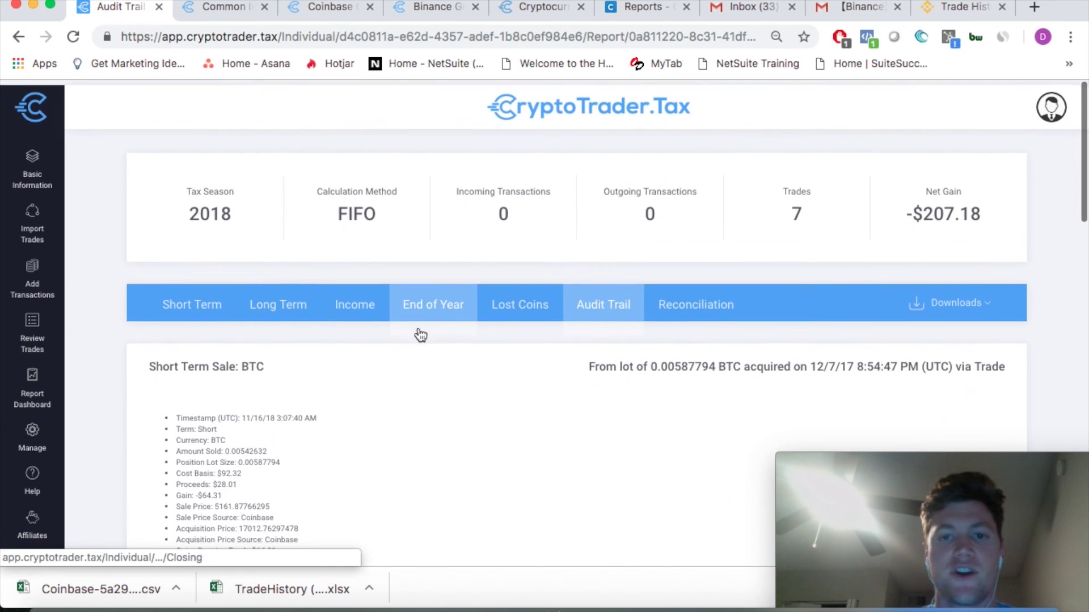
scroll(438, 390, down, 3)
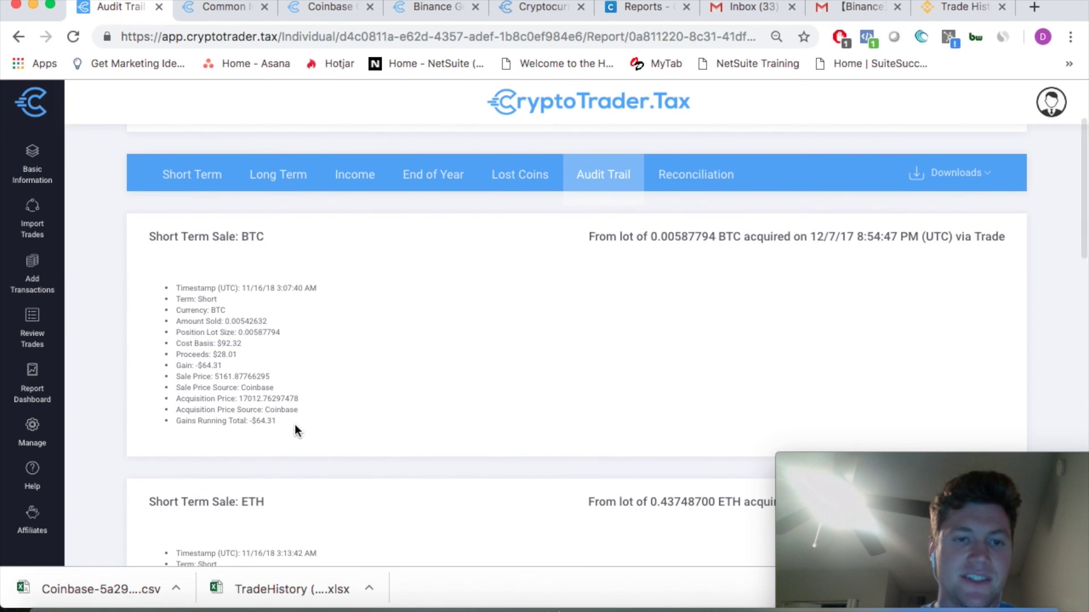
scroll(332, 379, up, 3)
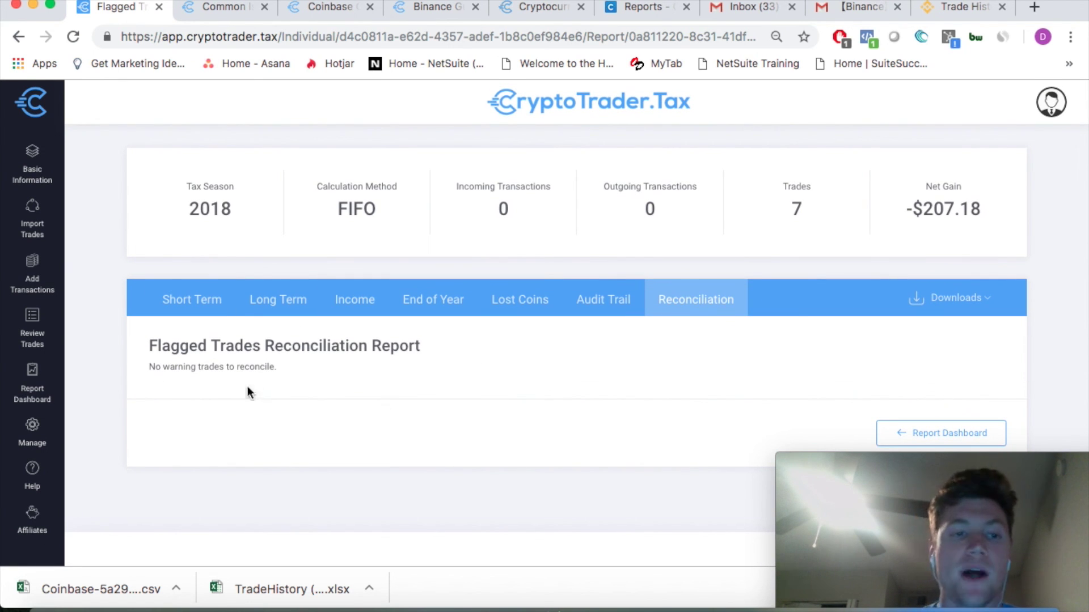
drag(149, 367, 272, 372)
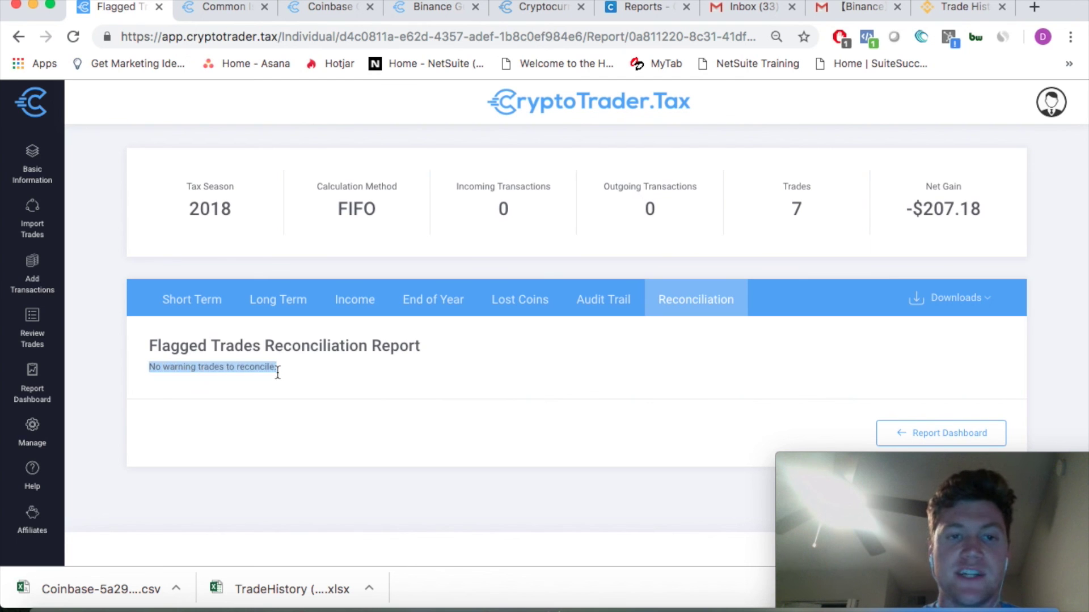
click(315, 366)
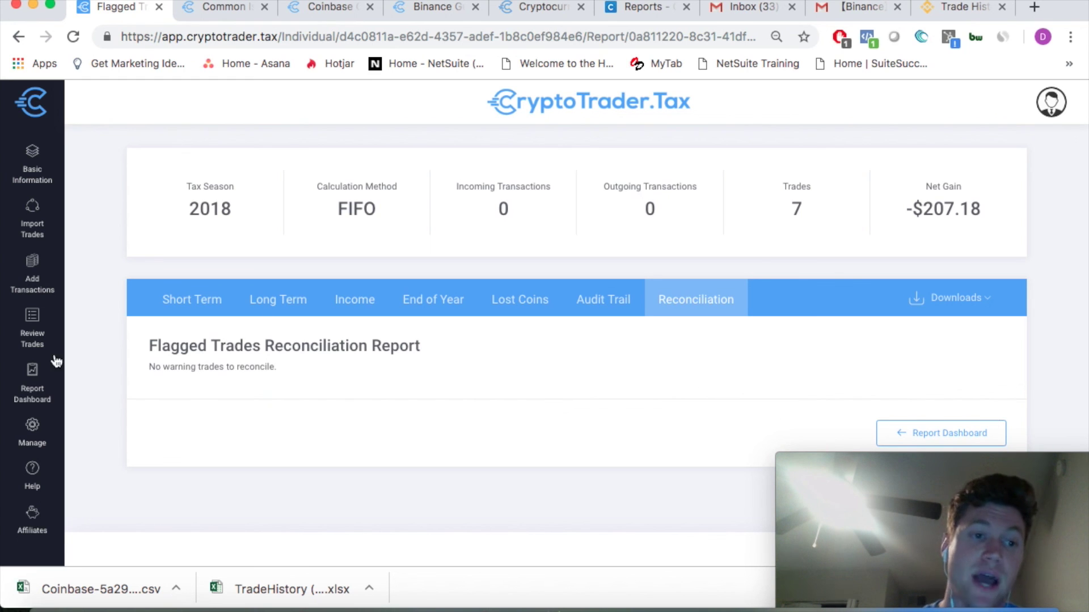
Revisit the trade history in the Review Trades step and reopen the full report for tax season 2018
click(38, 345)
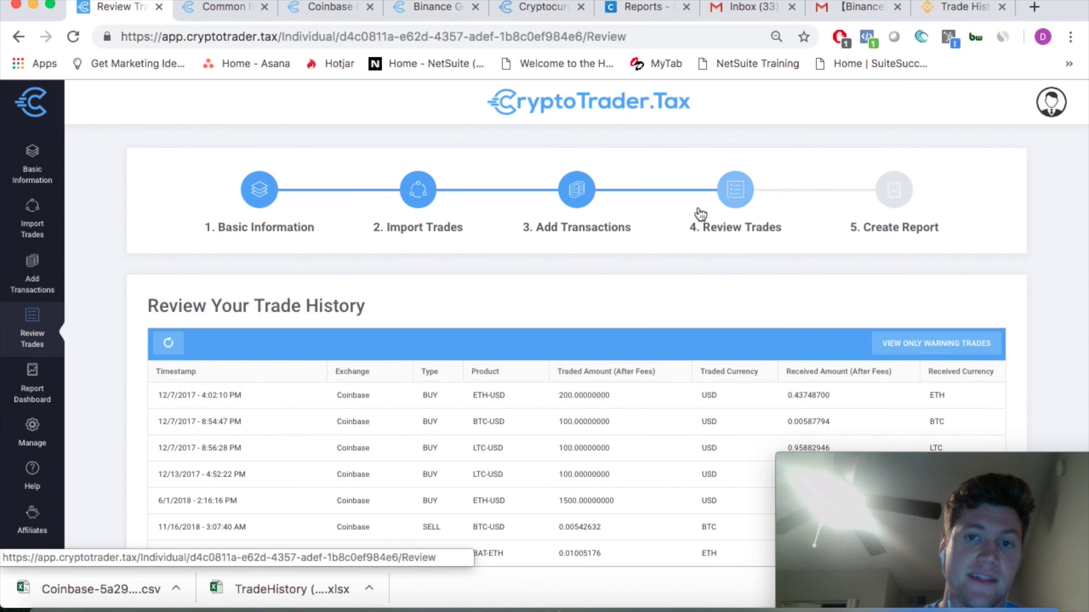
scroll(681, 373, down, 3)
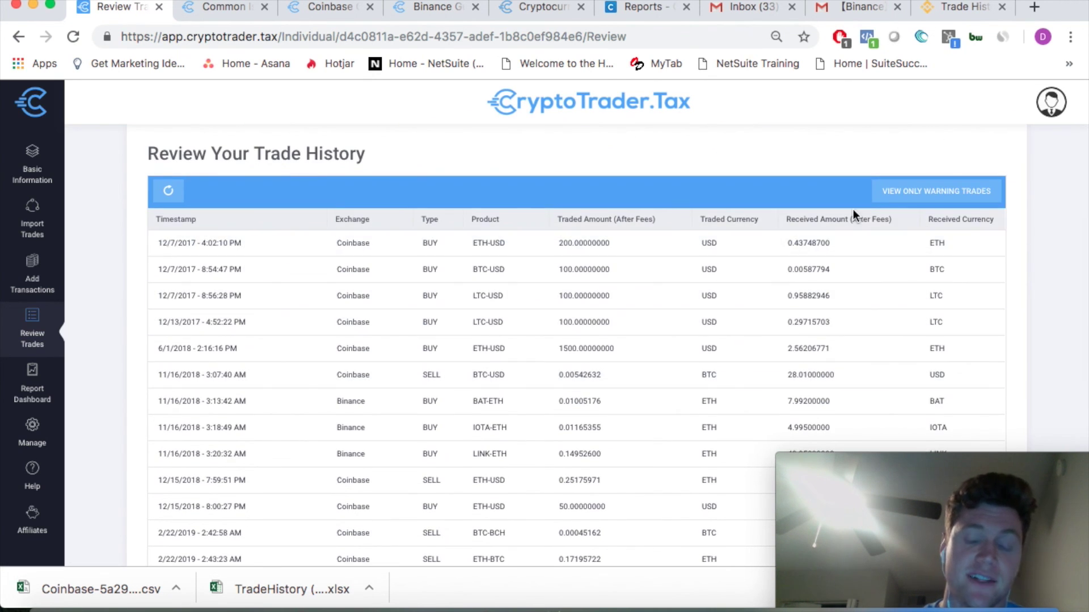
scroll(855, 214, up, 3)
click(892, 198)
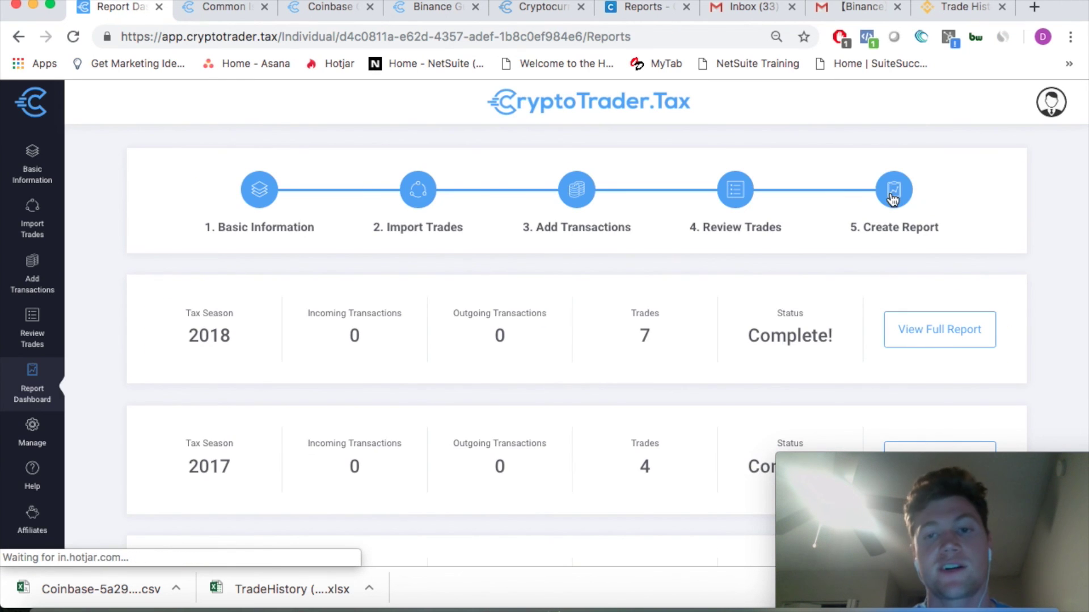
click(930, 344)
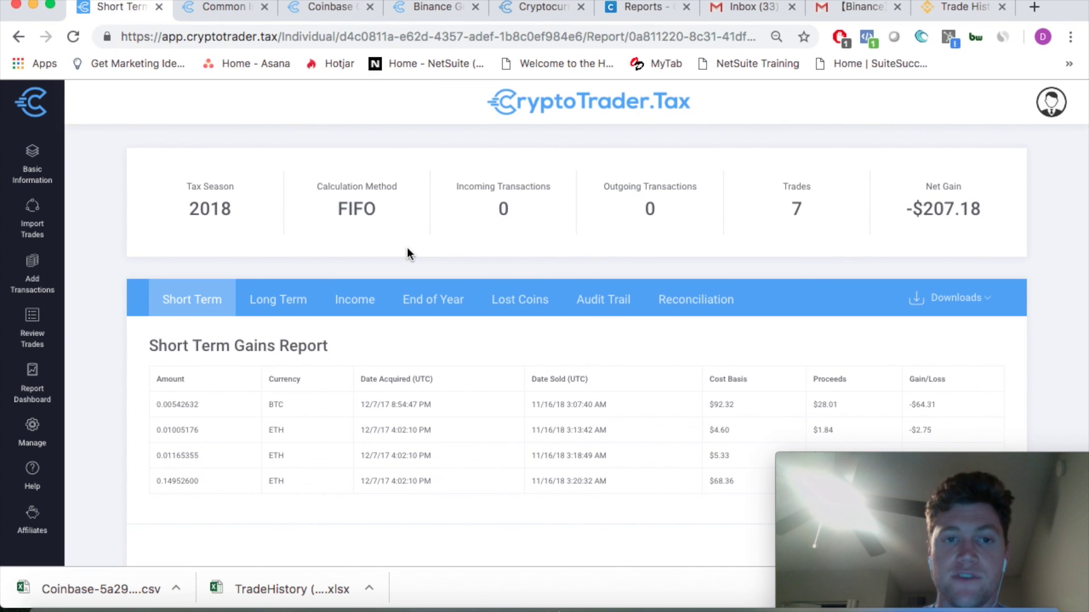
Download the IRS Form 8949 for the 2018 report
click(957, 298)
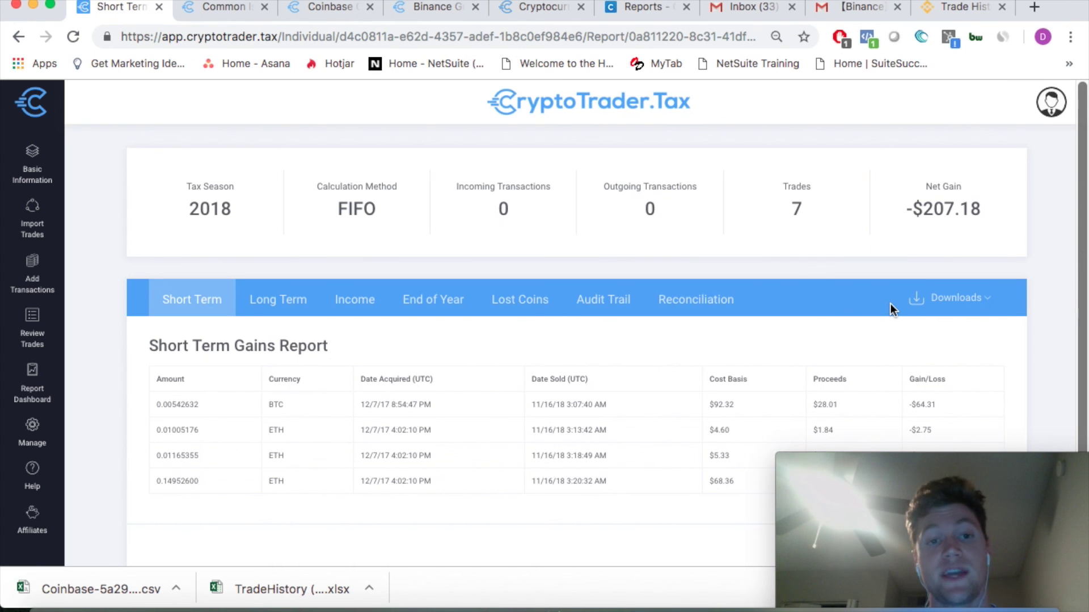
mouse_move(964, 299)
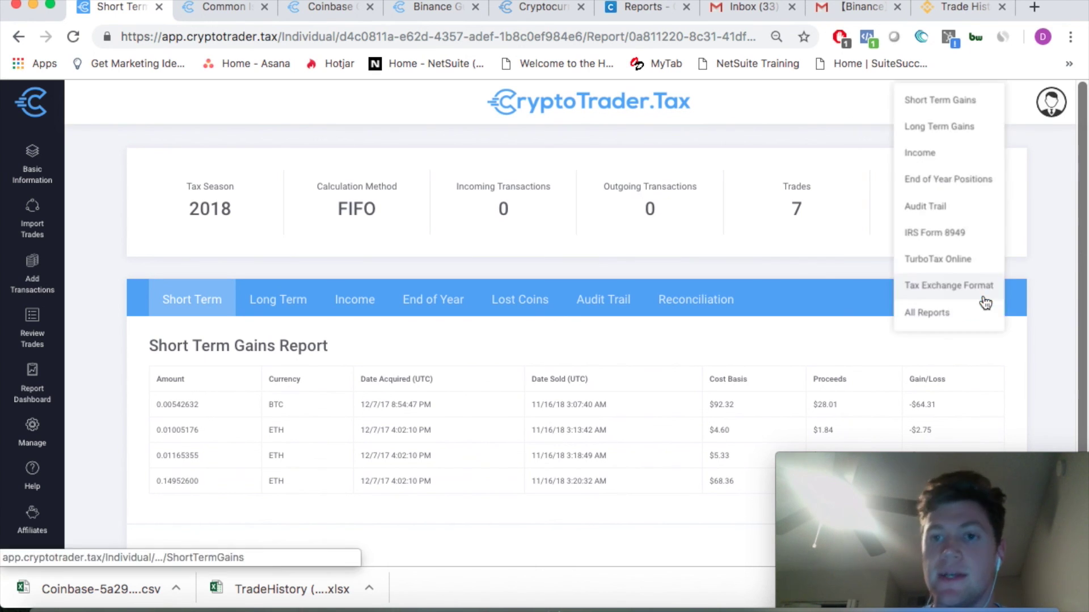
click(934, 236)
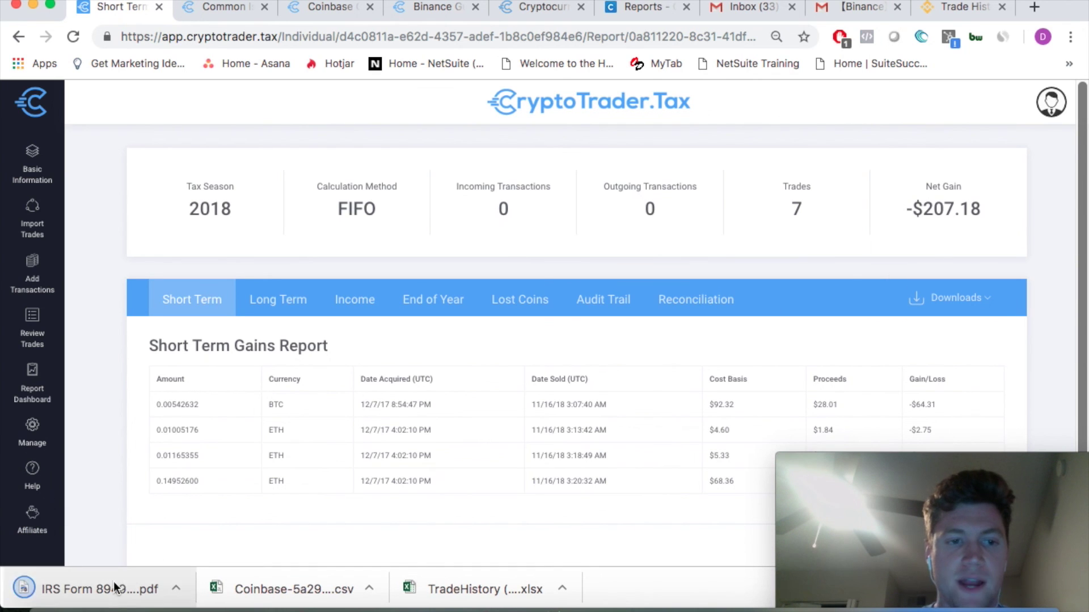
Open the downloaded IRS Form 8949 PDF and look over its short-term transactions on the first page
click(101, 592)
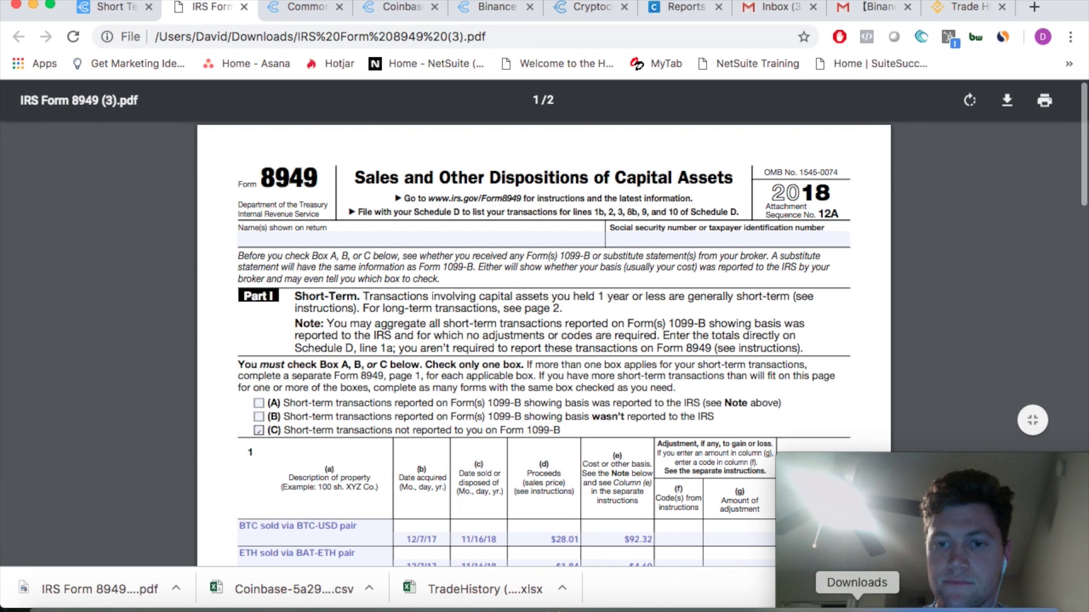
scroll(182, 397, down, 5)
scroll(181, 400, down, 1)
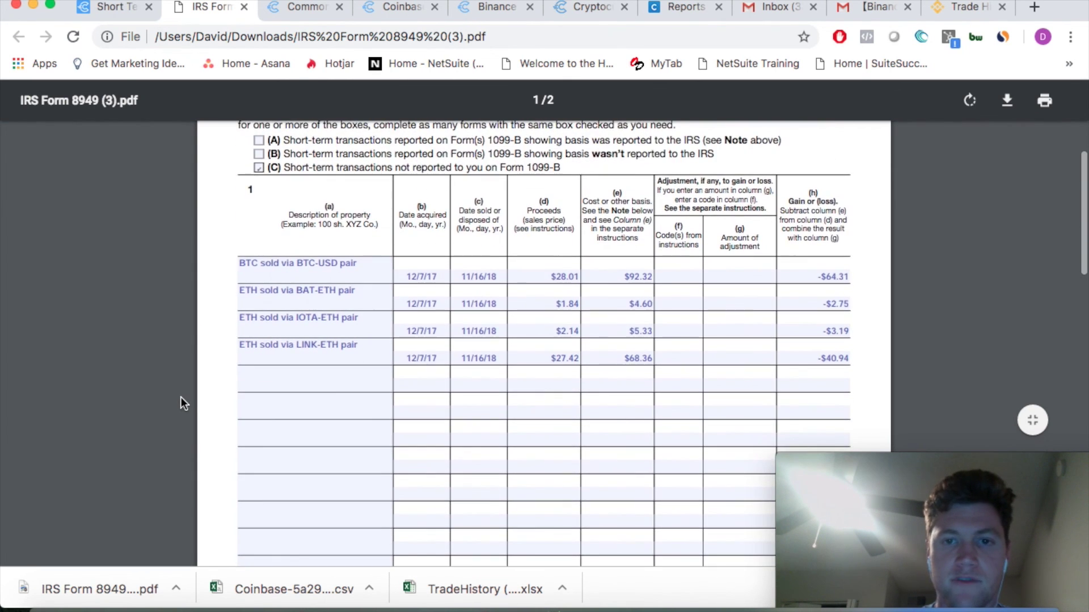
scroll(461, 316, up, 3)
scroll(360, 413, down, 2)
scroll(359, 414, up, 5)
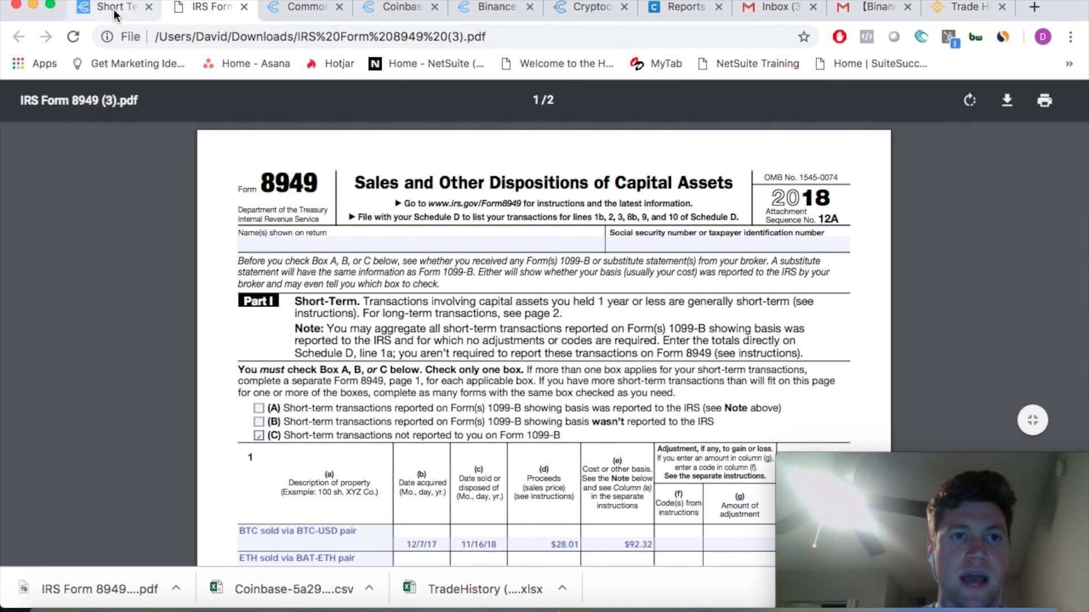
Return from the PDF to the Report Dashboard and open the full report for tax season 2017
click(121, 13)
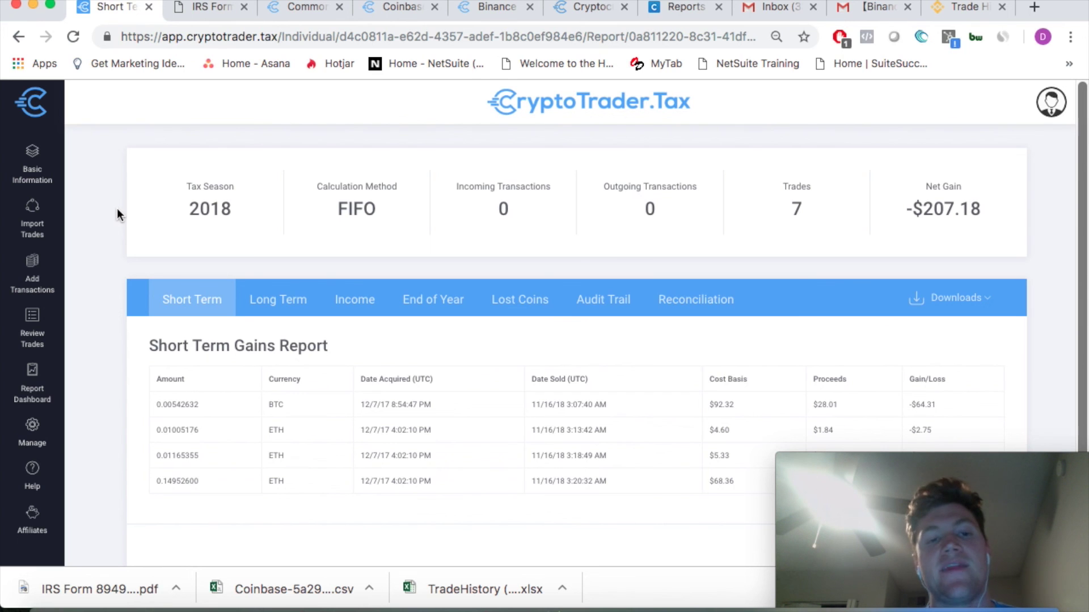
scroll(117, 209, down, 3)
scroll(117, 208, up, 3)
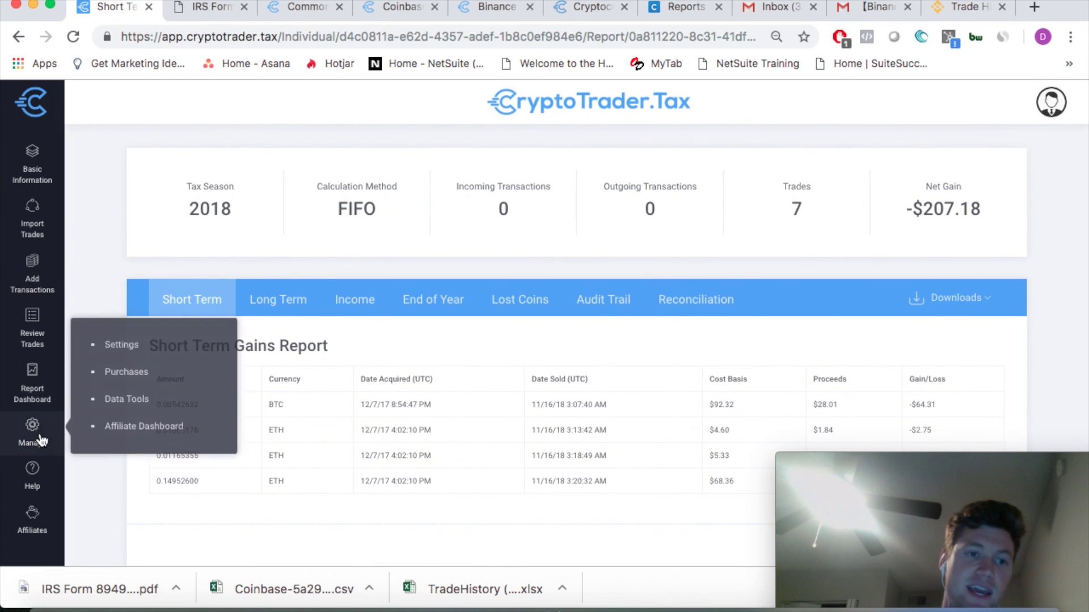
click(33, 390)
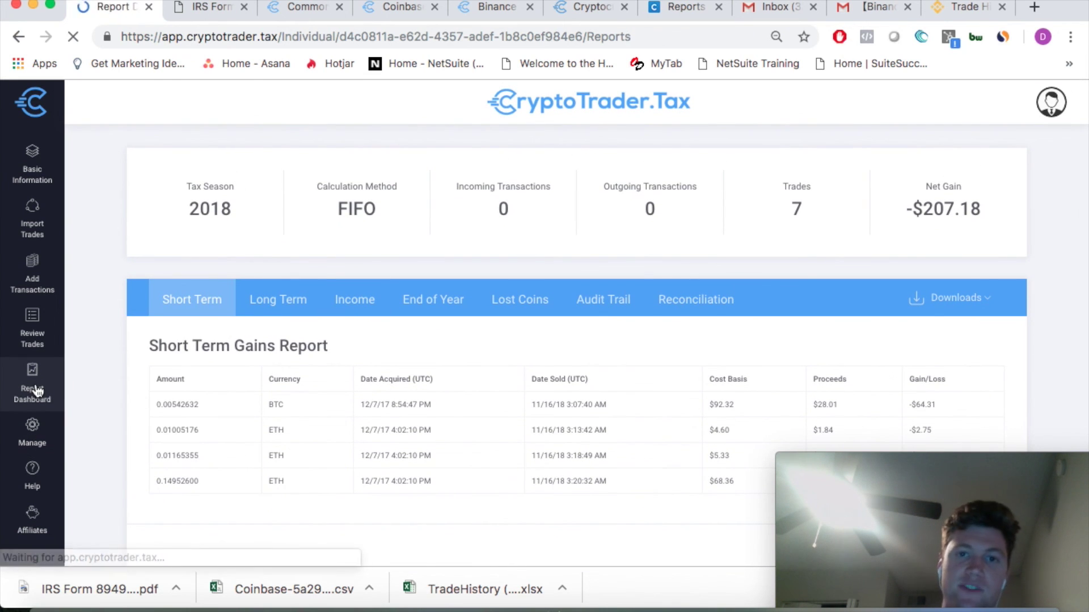
scroll(761, 287, down, 3)
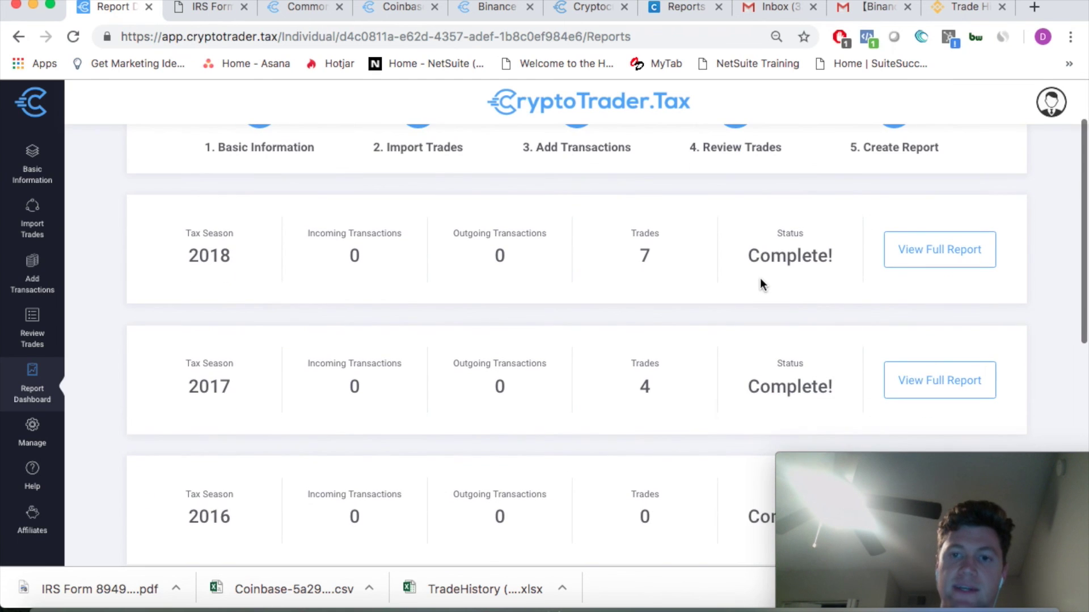
click(927, 379)
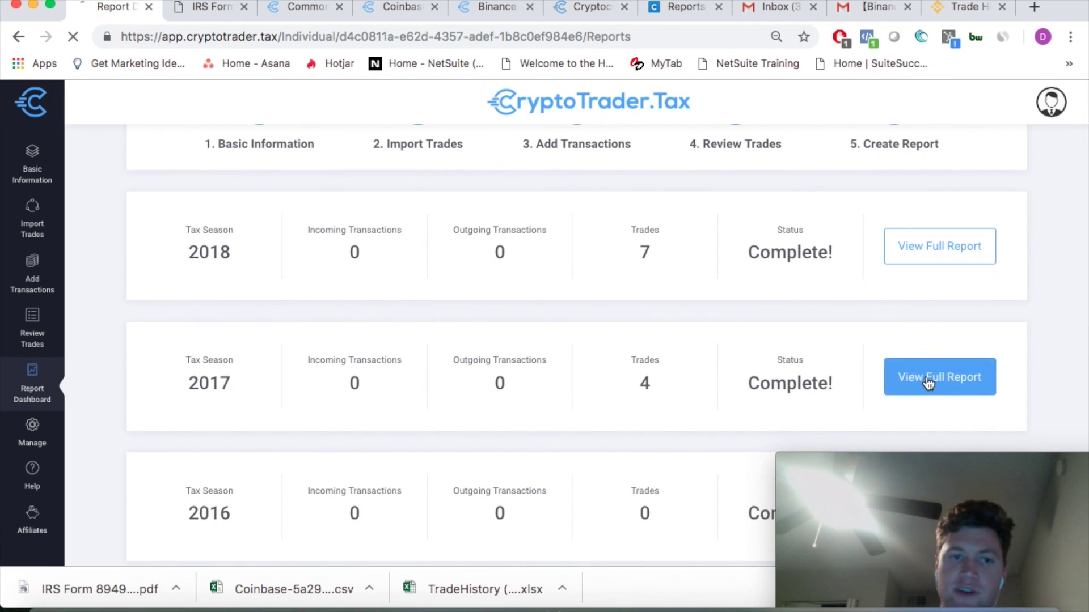